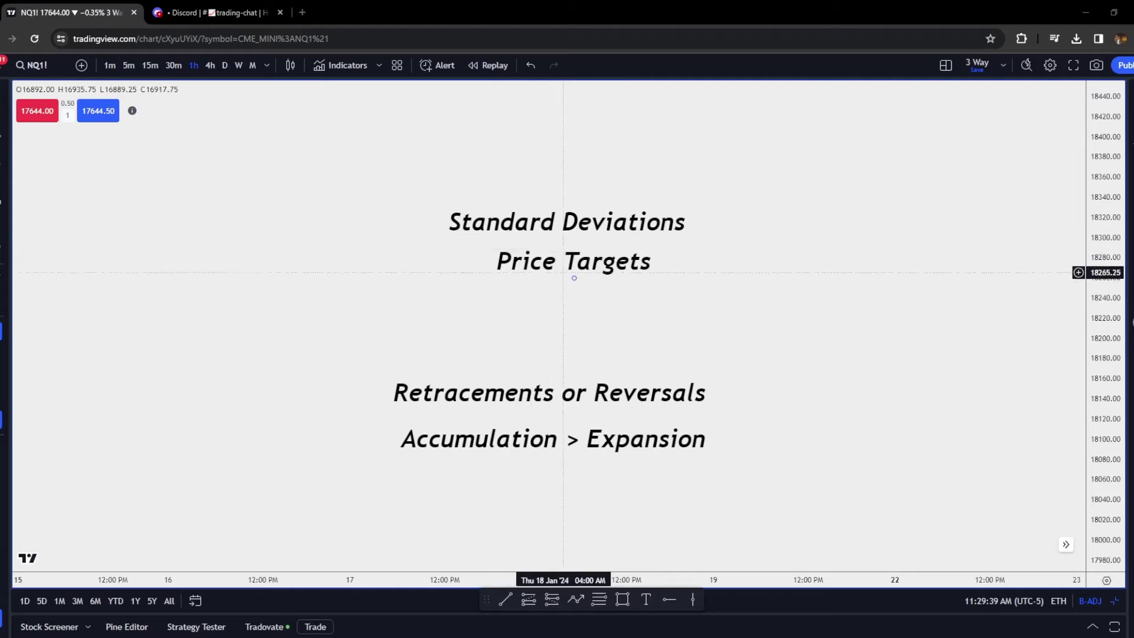
# - Move the "Retracements or Reversals" and "Accumulation > Expansion" text labels up so they sit directly beneath "Price Targets"
pyautogui.moveTo(595, 397); pyautogui.dragTo(603, 300)
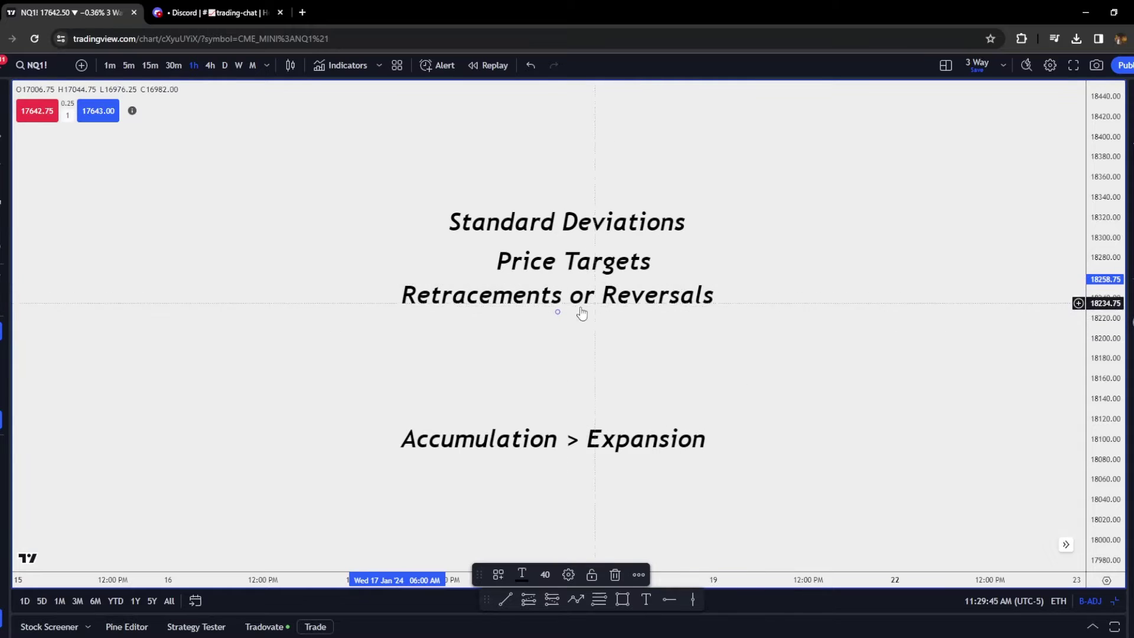
pyautogui.moveTo(554, 439); pyautogui.dragTo(560, 341)
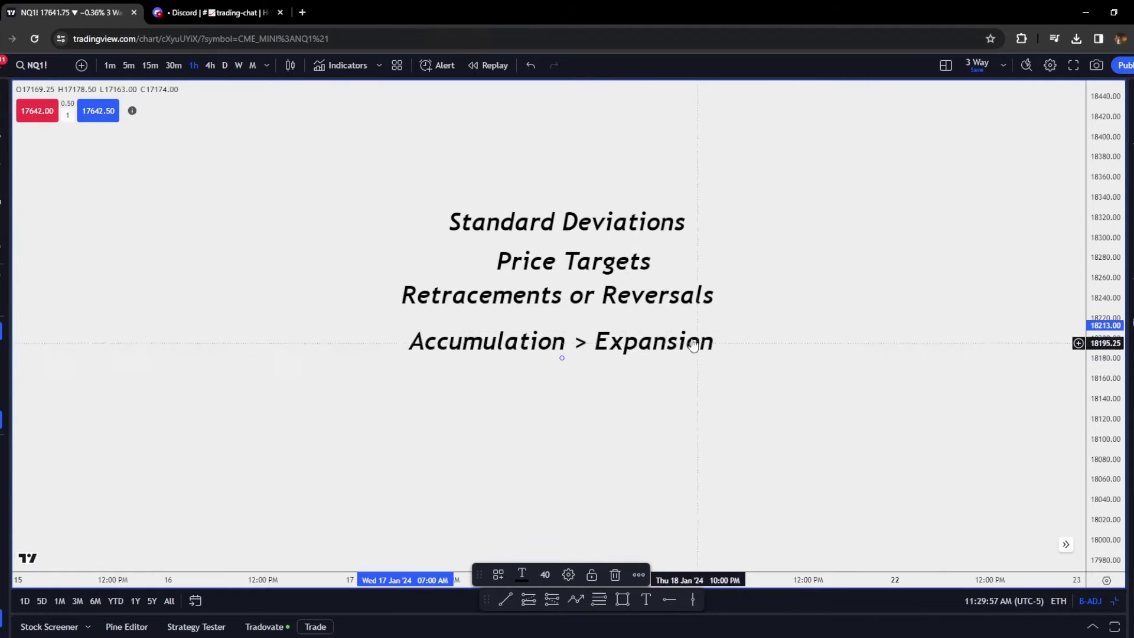
# - Draw a Fib Retracement in the empty area beside the text labels, from about 18041.50 up to about 18105.75
pyautogui.hotkey('alt', 'f')
pyautogui.click(800, 498)
pyautogui.click(761, 433)
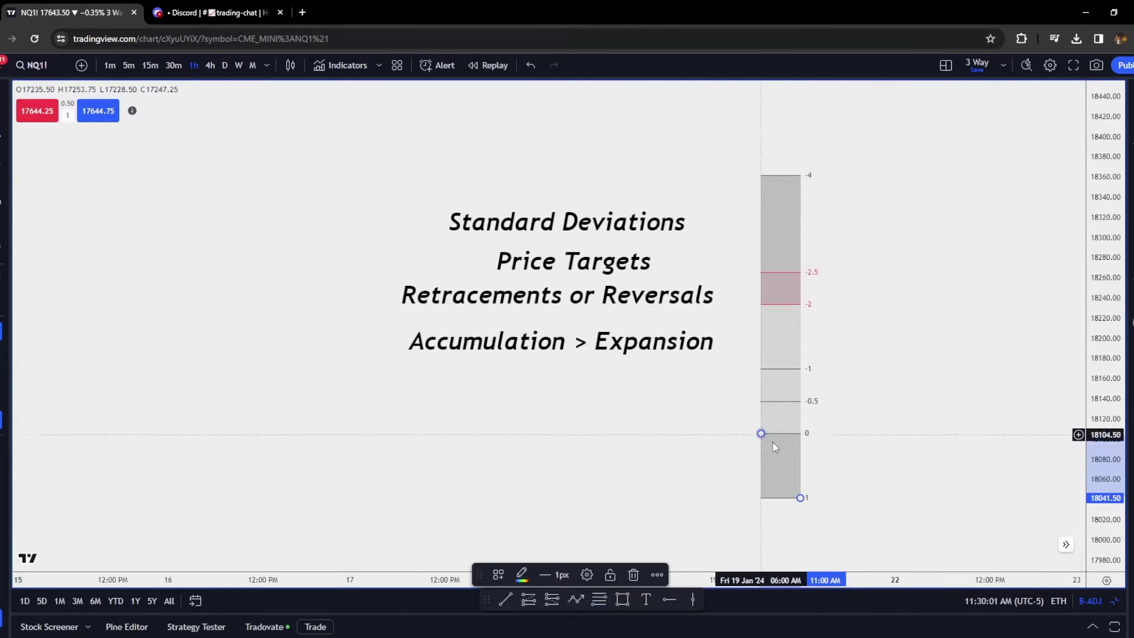
pyautogui.click(858, 372)
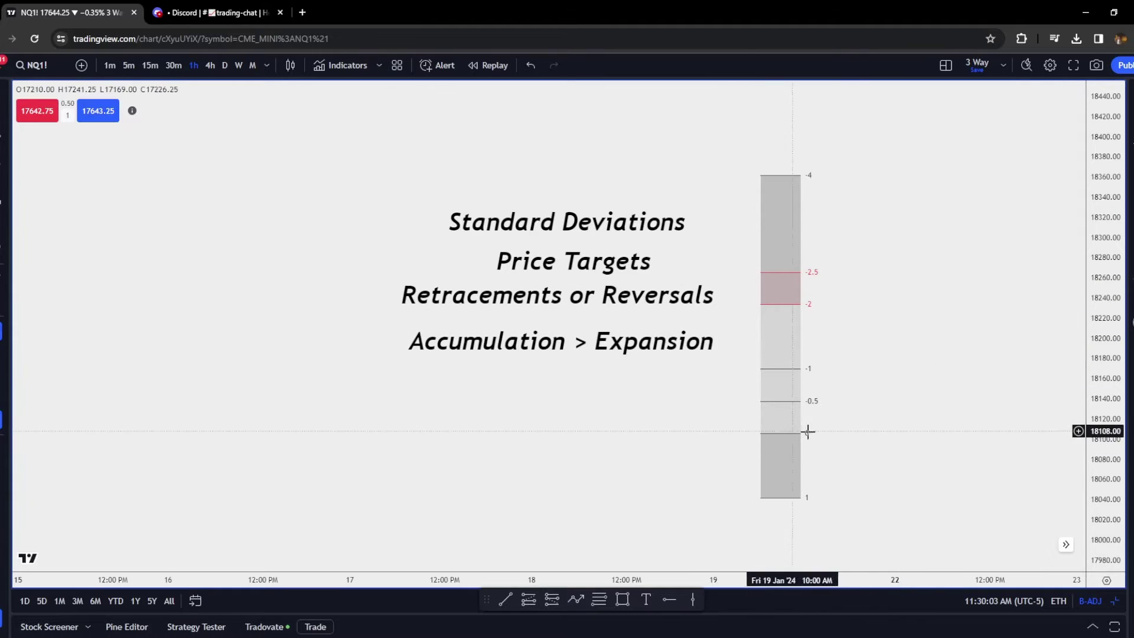
# - Examine the level values and colours in the style settings of the Fib Retracement beside the text labels
pyautogui.click(793, 310)
pyautogui.click(590, 569)
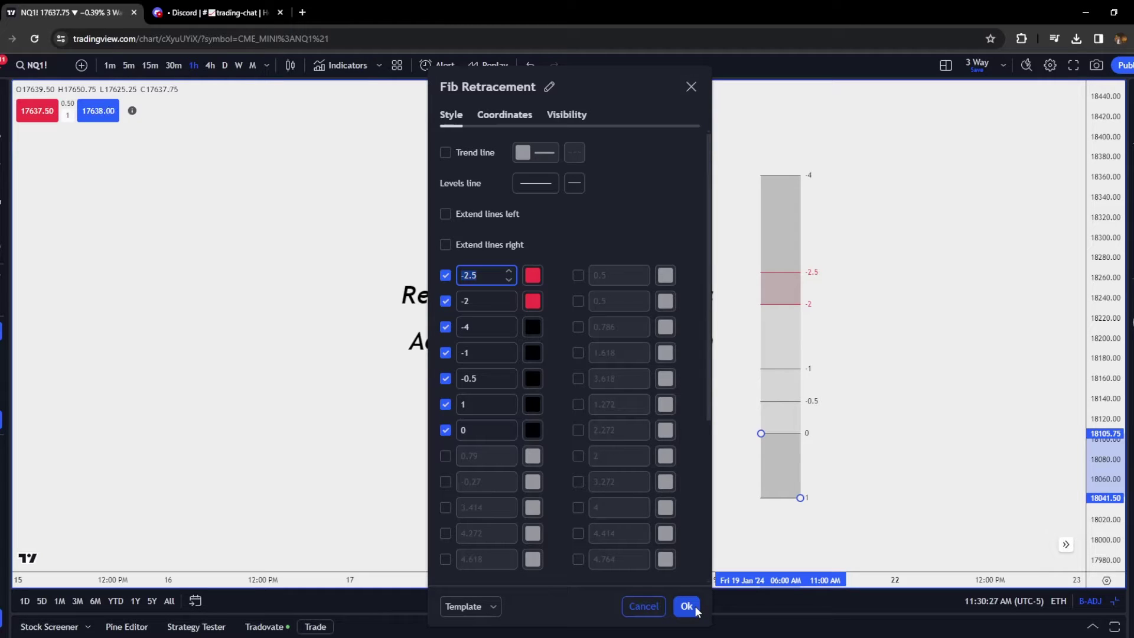
pyautogui.click(686, 606)
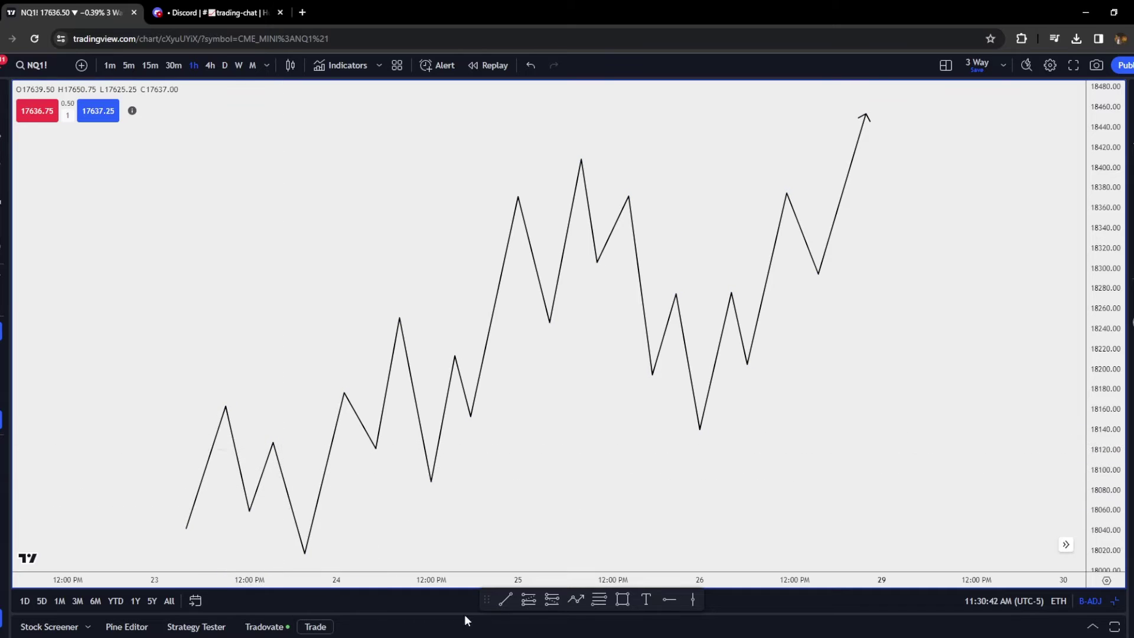
# - Draw a horizontal trend line from the zigzag's starting low at 18041.50 to the falling leg, and apply the H/L Taken template
pyautogui.click(505, 601)
pyautogui.click(187, 529)
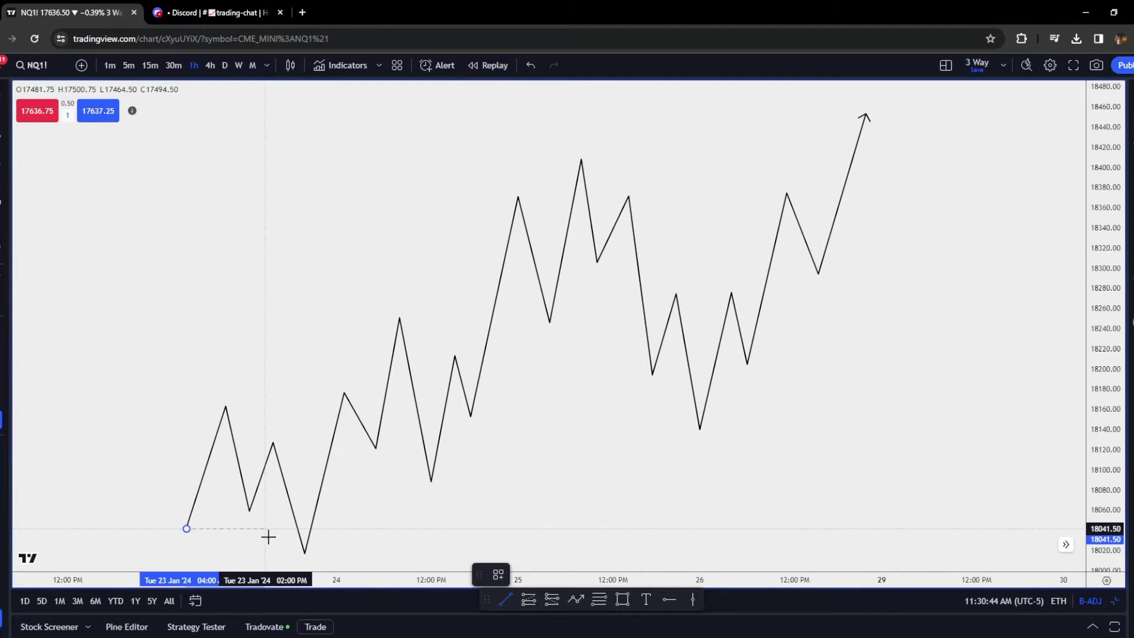
pyautogui.click(289, 528)
pyautogui.click(495, 576)
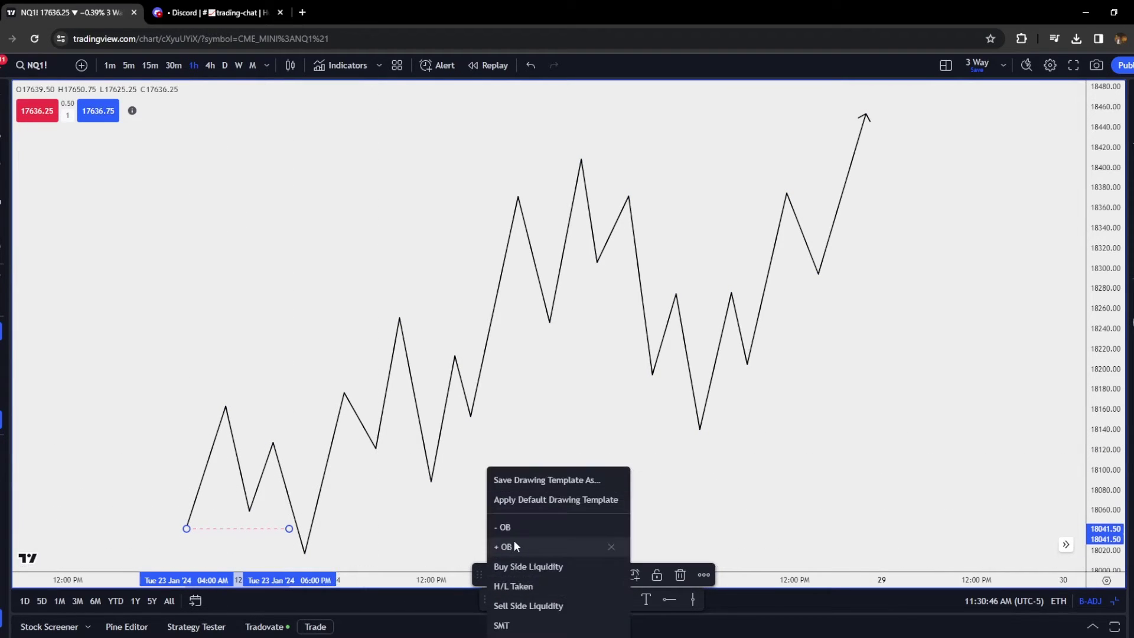
pyautogui.click(513, 586)
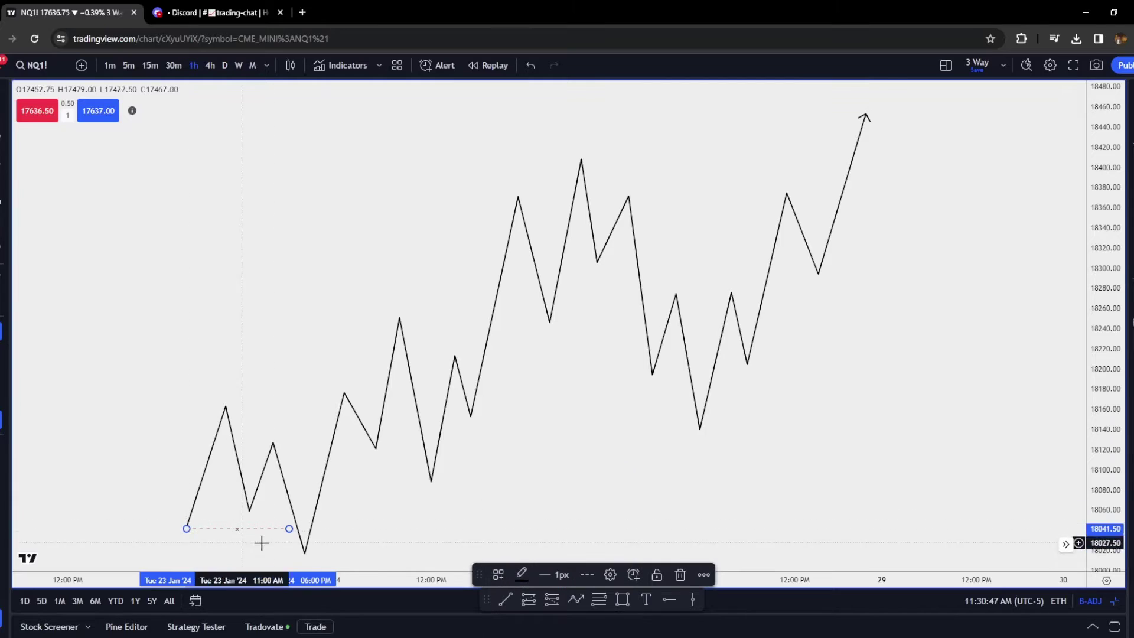
pyautogui.click(428, 529)
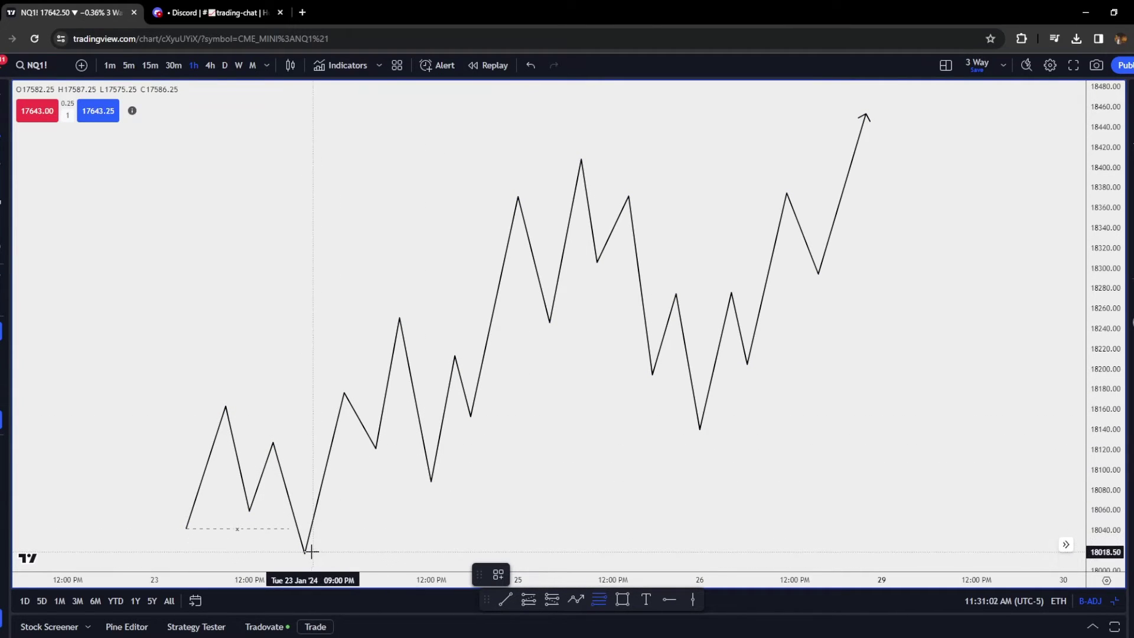
# - Draw a Fib Retracement from the zigzag's lowest low to the swing high just before it, and widen it slightly past both points
pyautogui.moveTo(305, 552); pyautogui.dragTo(272, 442)
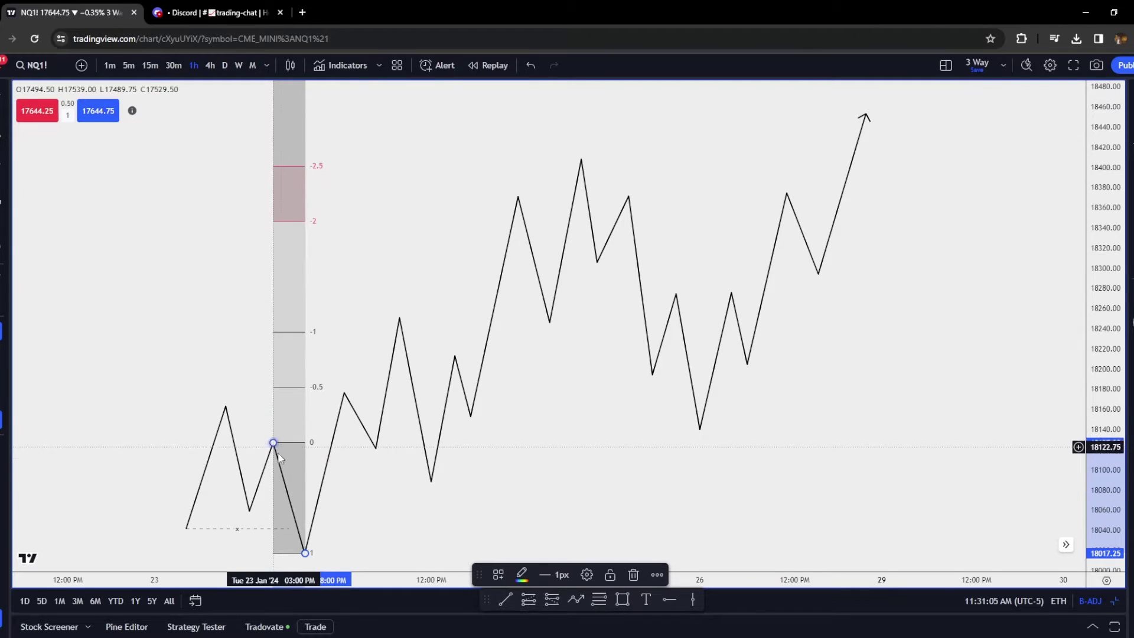
pyautogui.click(402, 490)
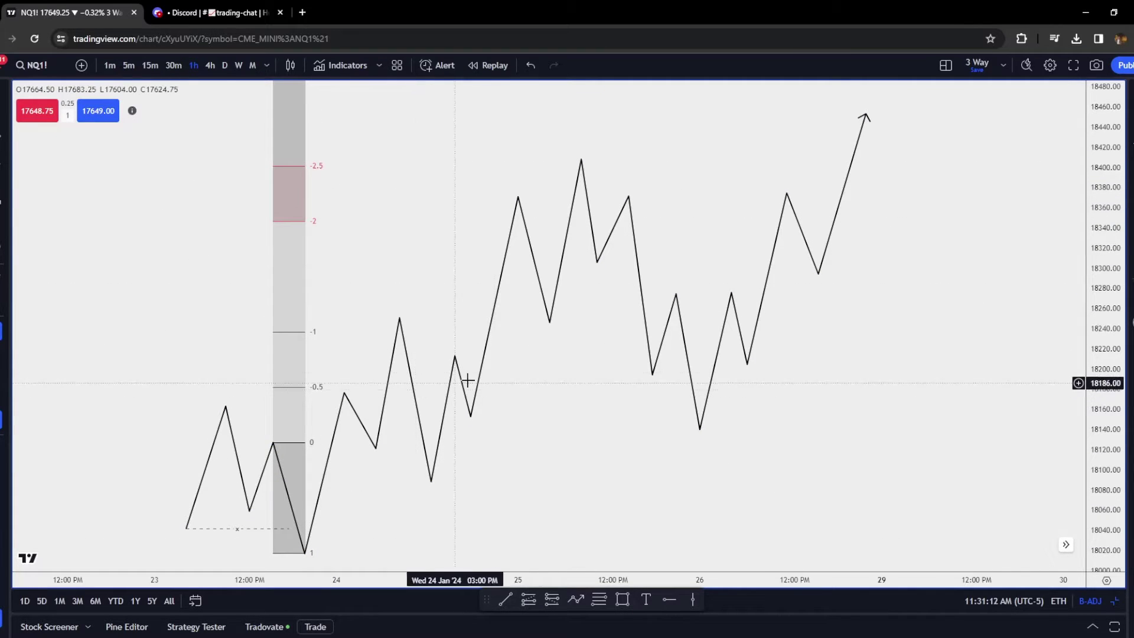
pyautogui.moveTo(305, 552); pyautogui.dragTo(320, 555)
pyautogui.moveTo(272, 444); pyautogui.dragTo(265, 442)
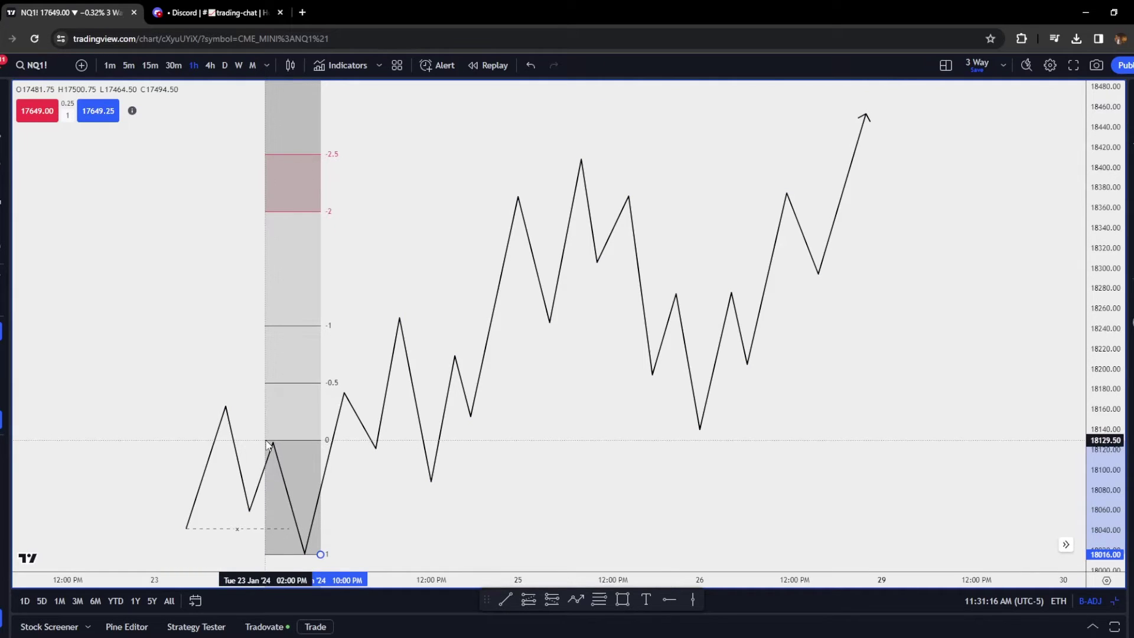
pyautogui.click(440, 470)
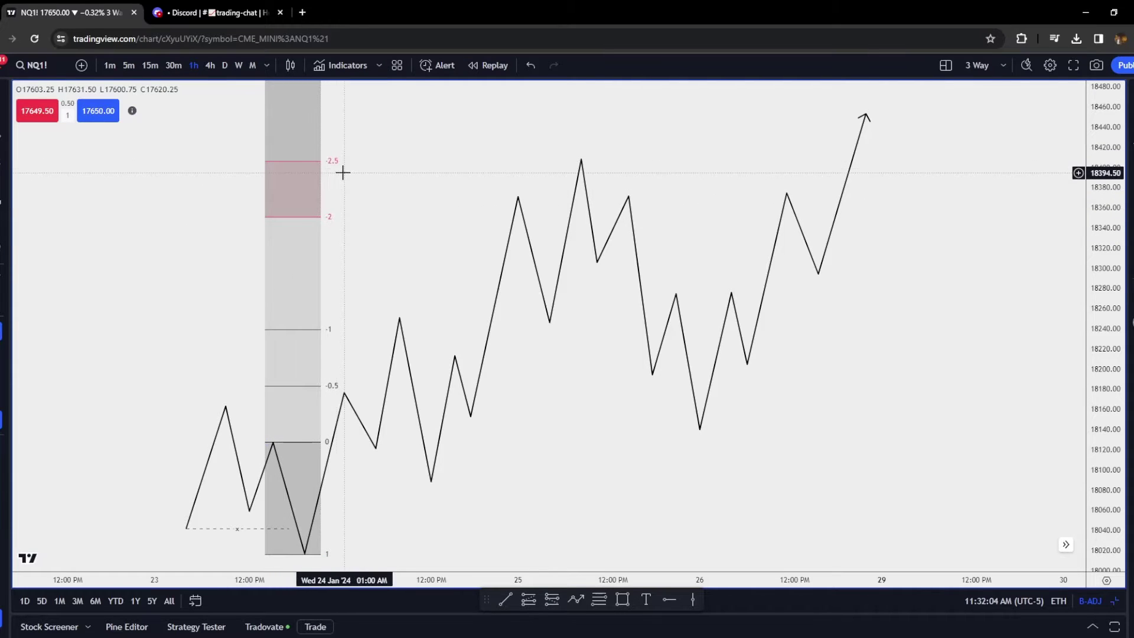
# - Draw a horizontal dashed line from the zigzag's high at 18372.00 across to the next rising leg
pyautogui.click(505, 599)
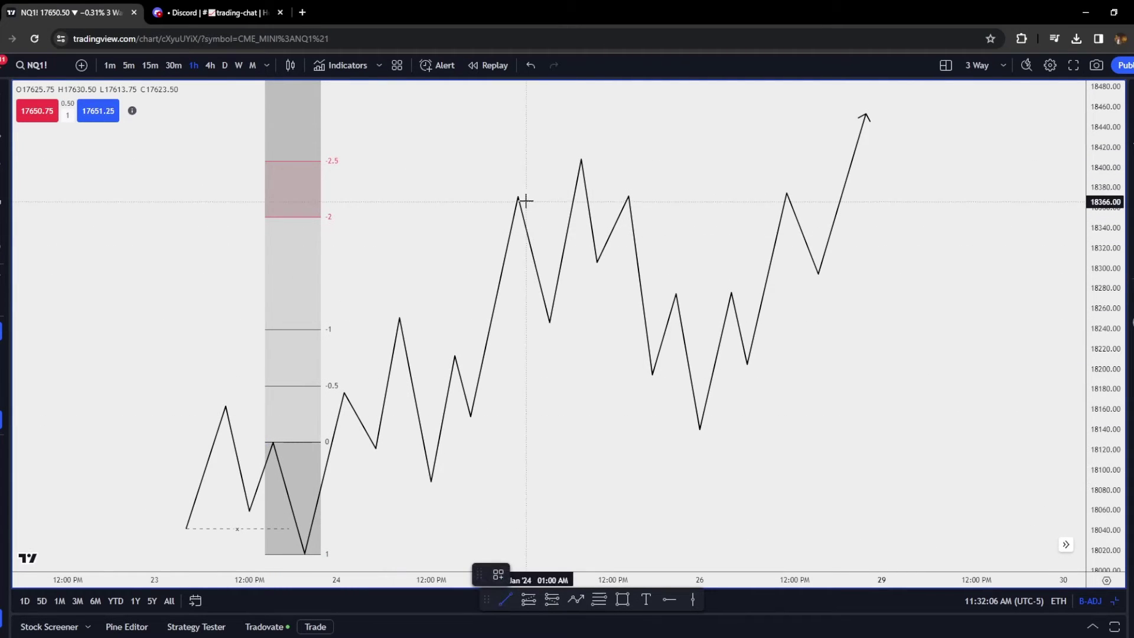
pyautogui.click(565, 197)
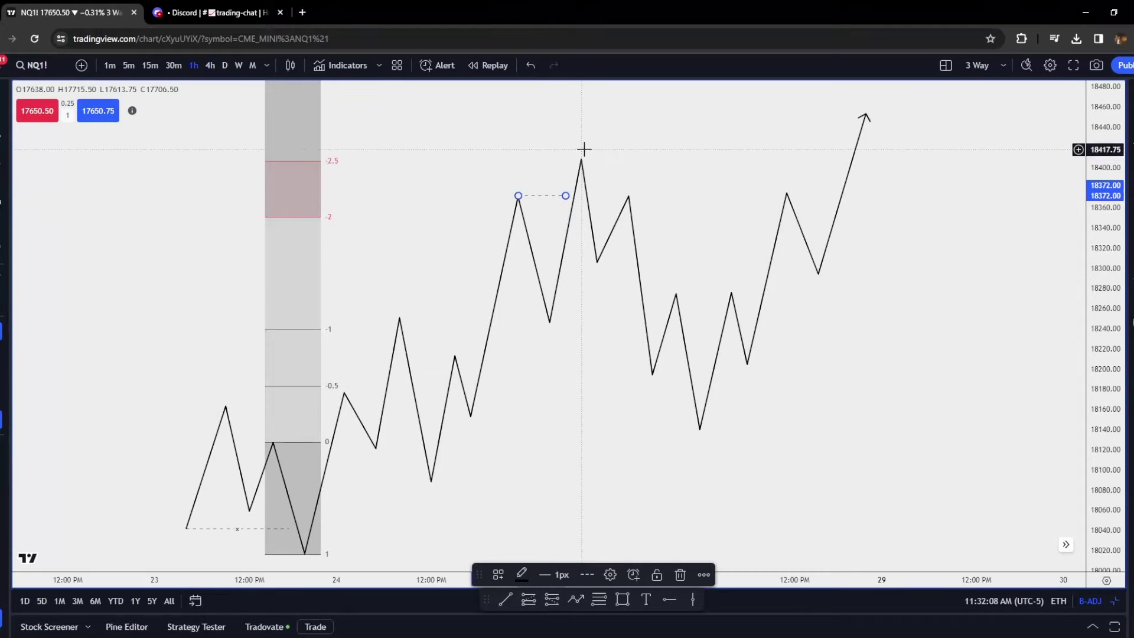
pyautogui.click(670, 375)
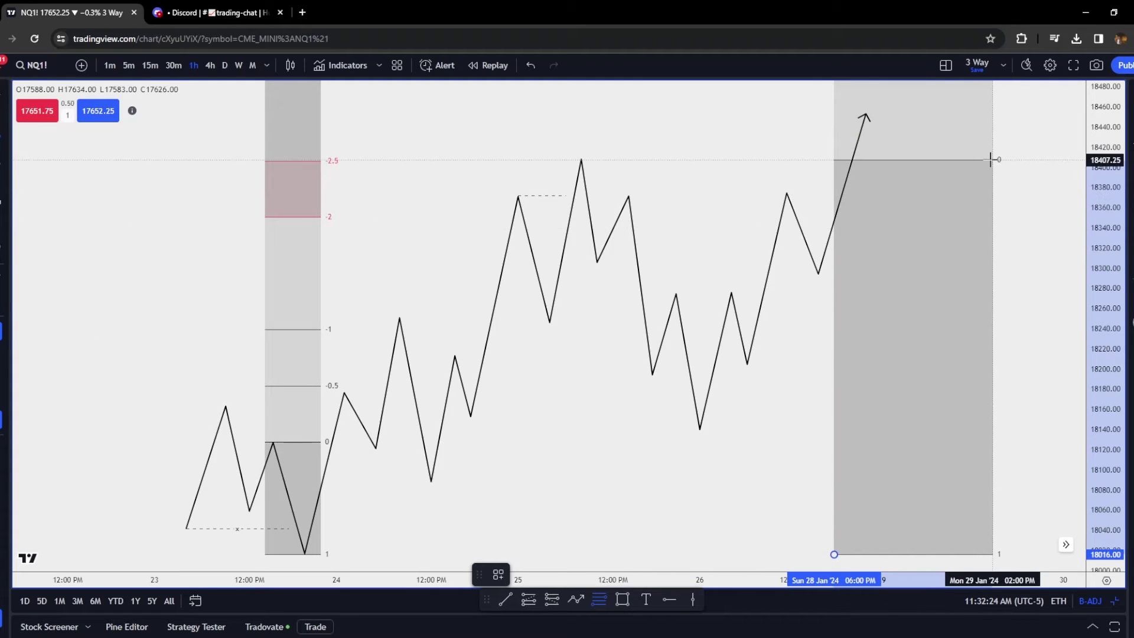
# - Draw a Fib Retracement beside the zigzag's end from 18016.00 to 18408.50, and apply the C.E. template to it
pyautogui.click(992, 158)
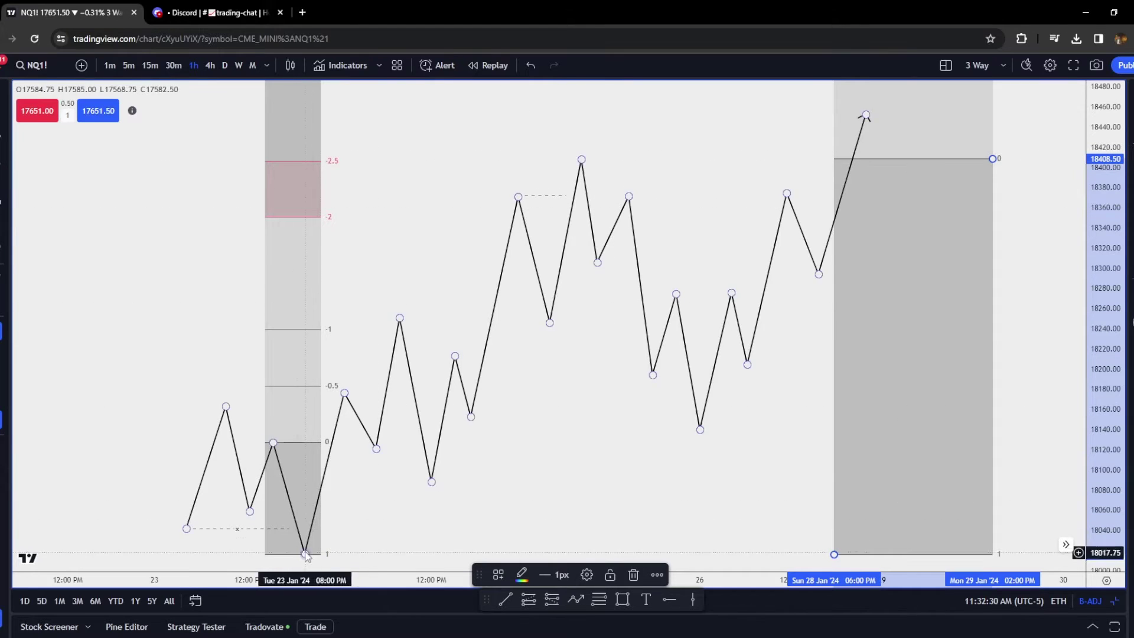
pyautogui.click(902, 166)
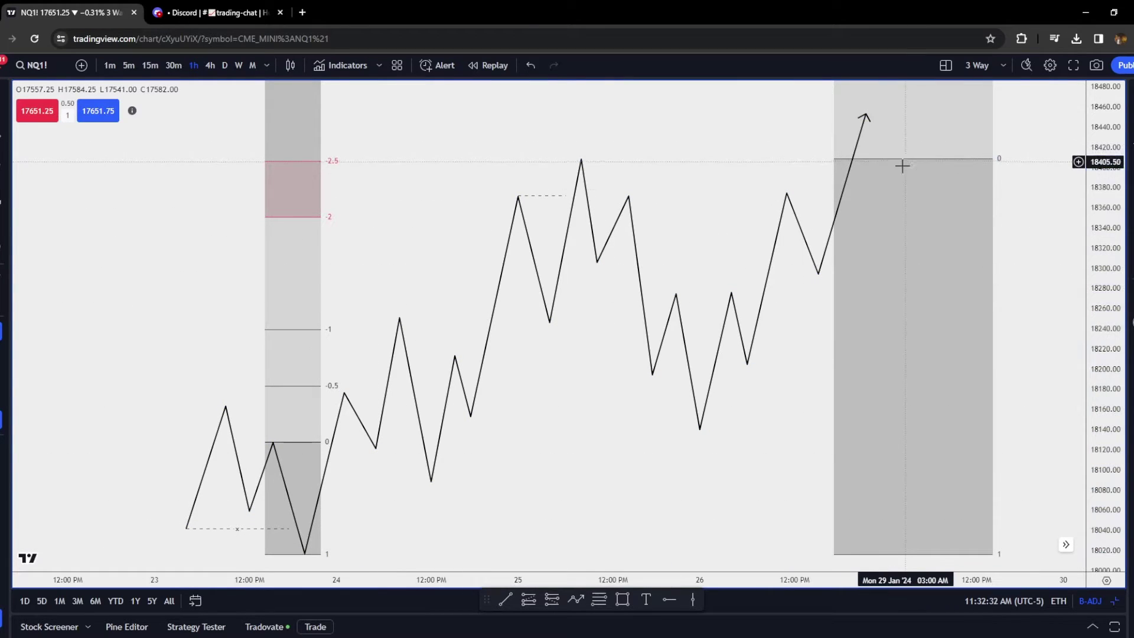
pyautogui.click(902, 161)
pyautogui.click(491, 577)
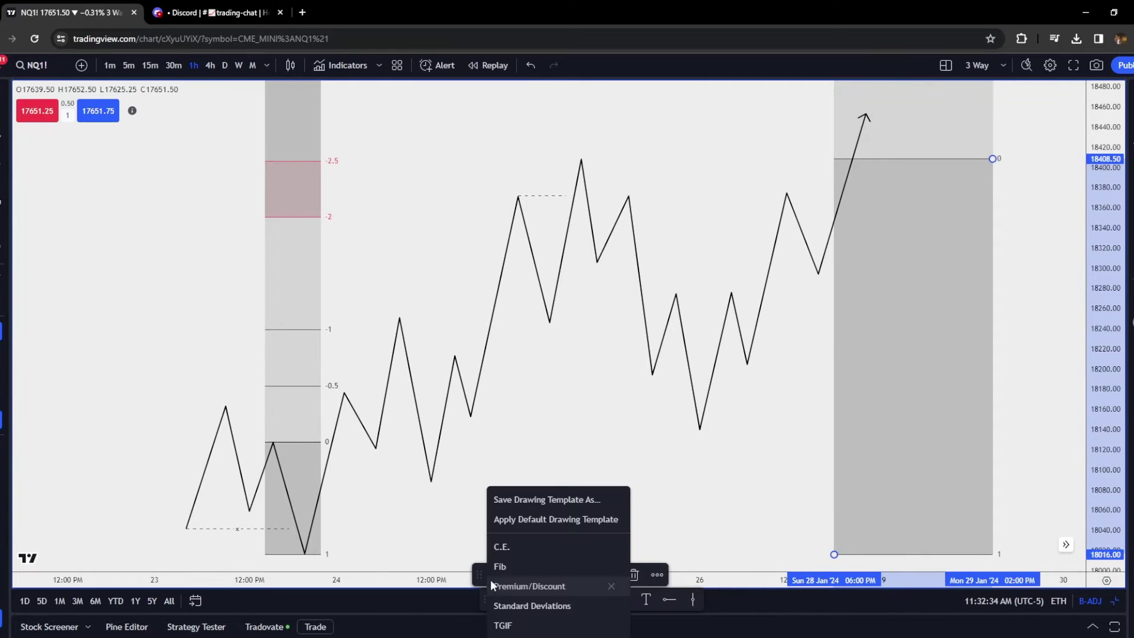
pyautogui.click(502, 550)
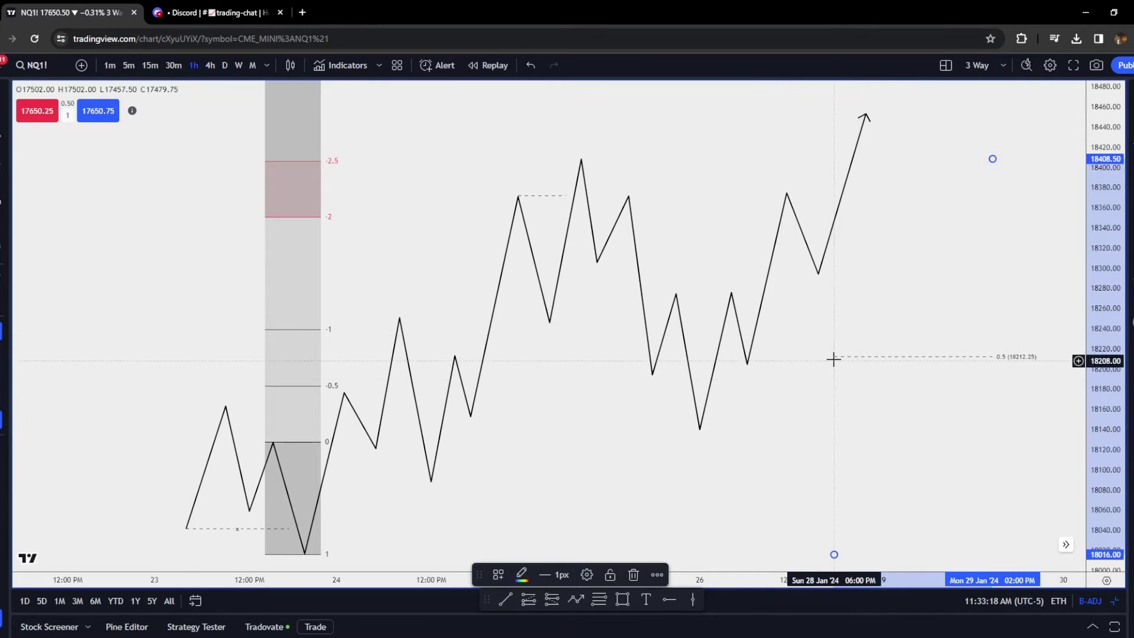
pyautogui.click(657, 118)
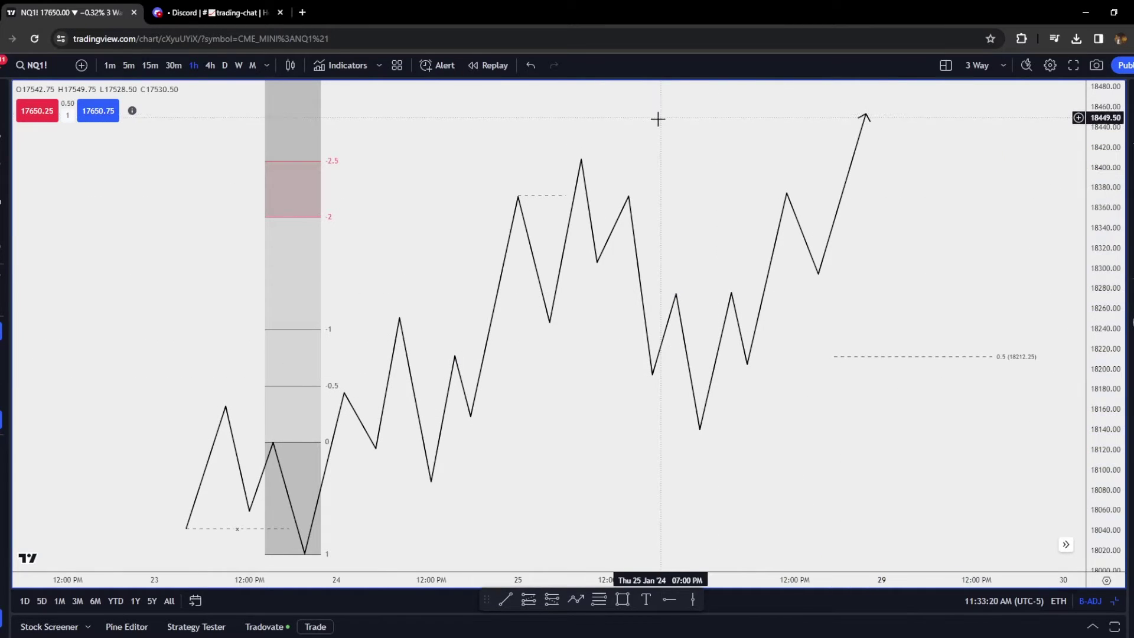
# - Draw a horizontal line at the -4 deviation level across the space above the zigzag, and make it solid and red
pyautogui.moveTo(657, 119); pyautogui.dragTo(587, 268)
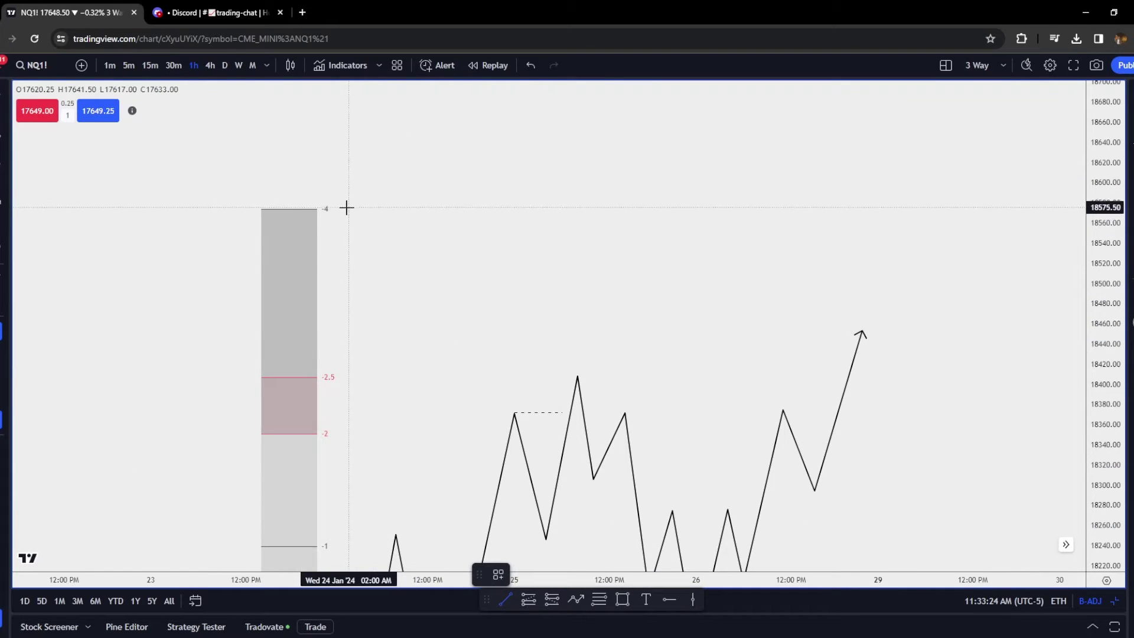
pyautogui.click(349, 209)
pyautogui.click(885, 209)
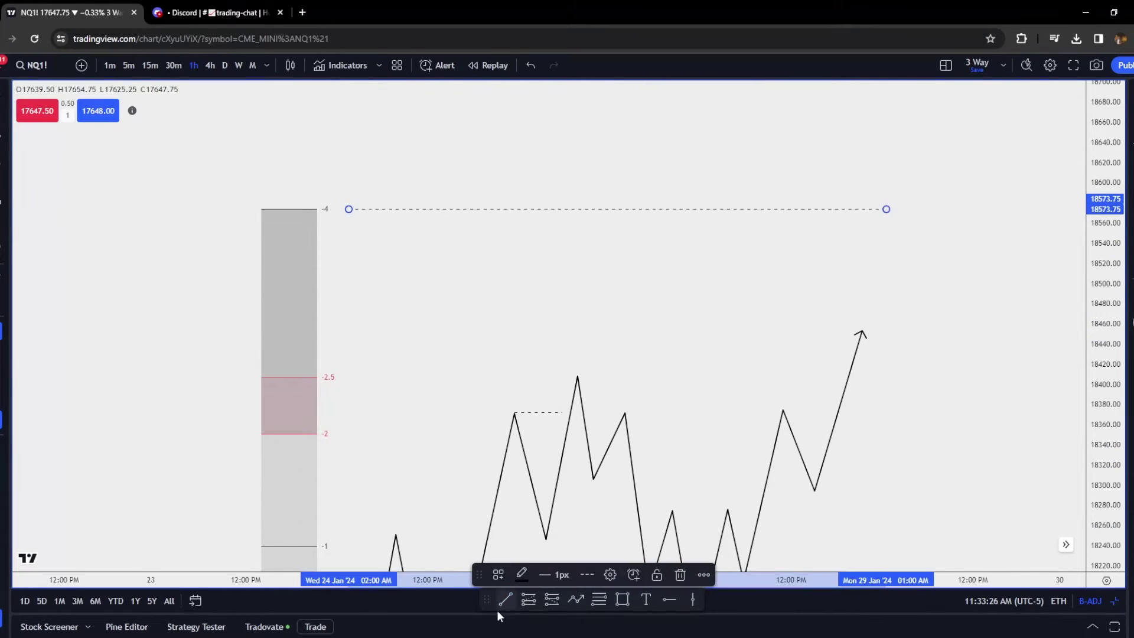
pyautogui.click(583, 574)
pyautogui.click(525, 578)
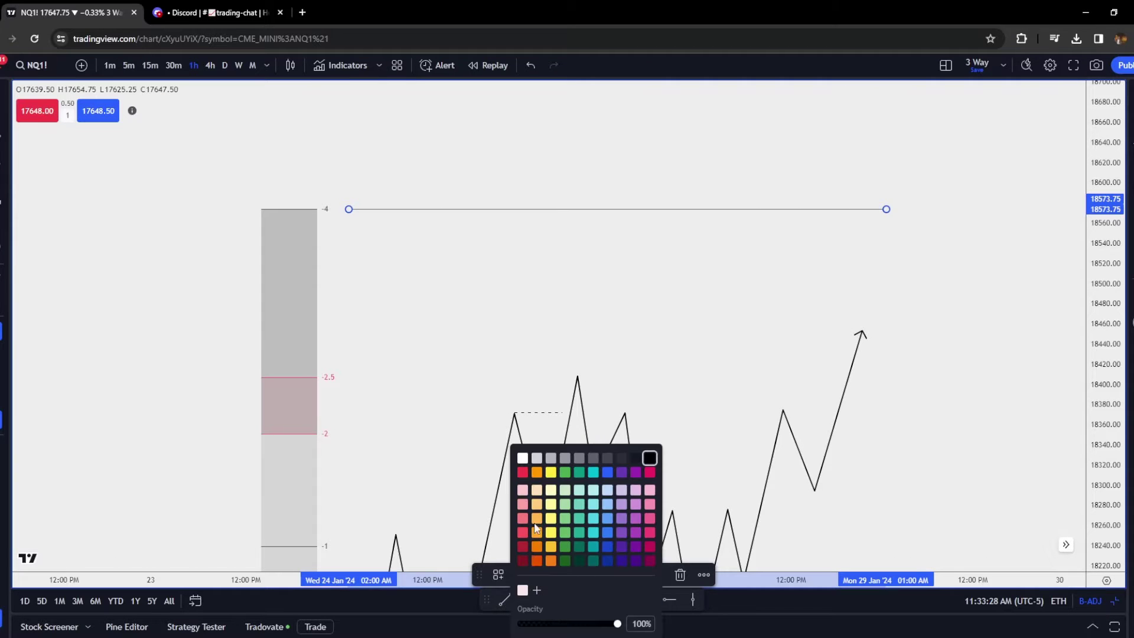
pyautogui.click(518, 469)
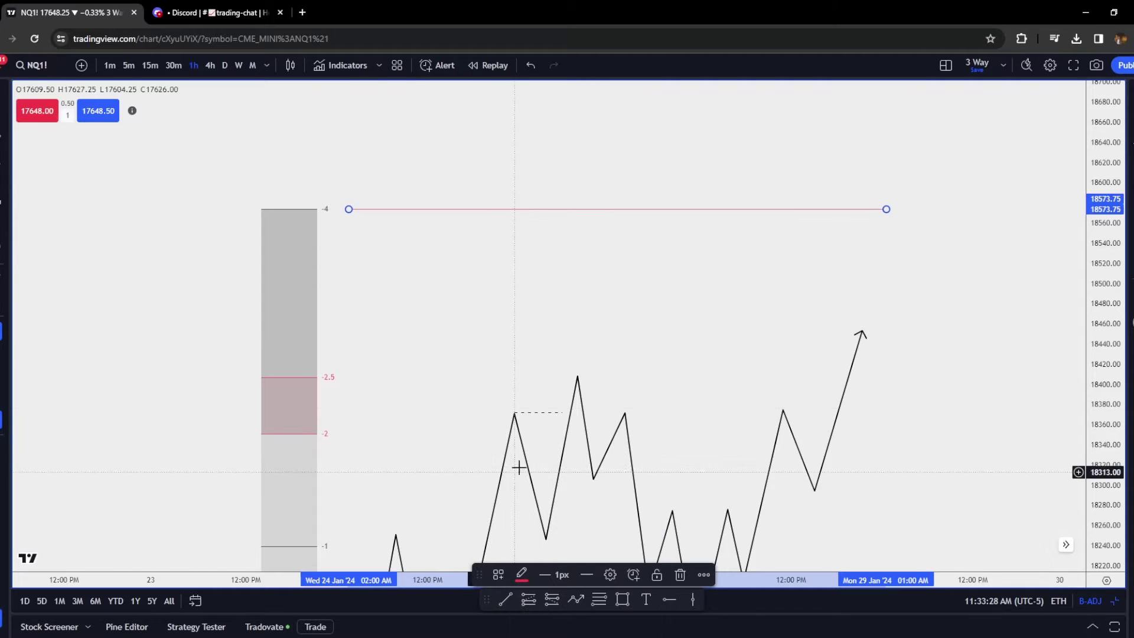
pyautogui.click(911, 392)
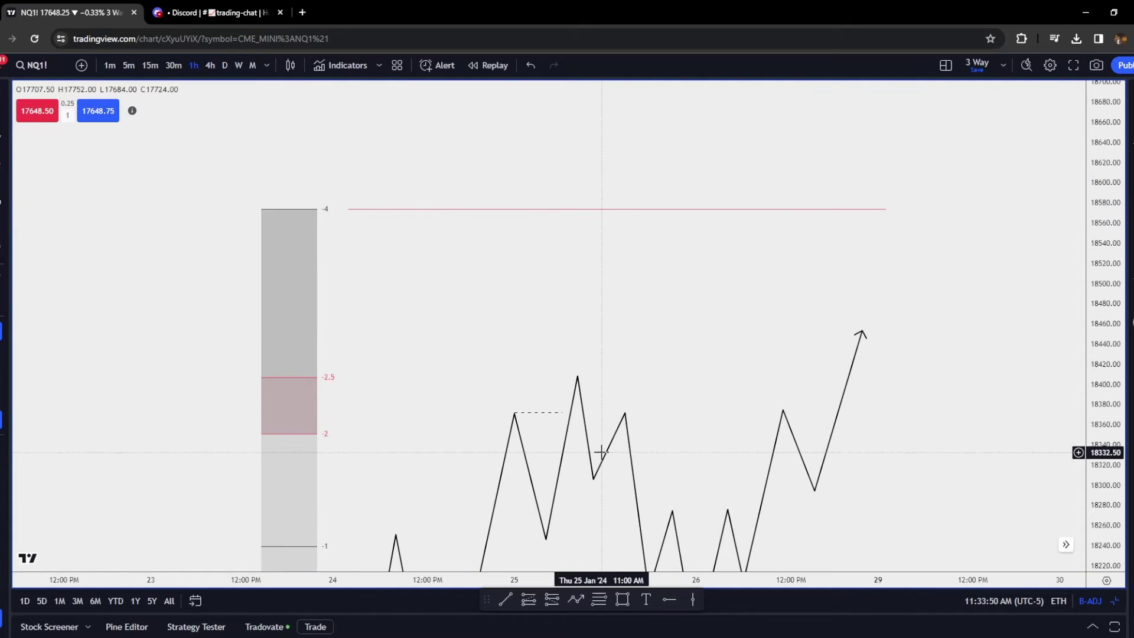
# - Mark the taken 23 January low on the candles with a horizontal line at 17420.50 using the H/L Taken template
pyautogui.scroll(-5, 697, 431)
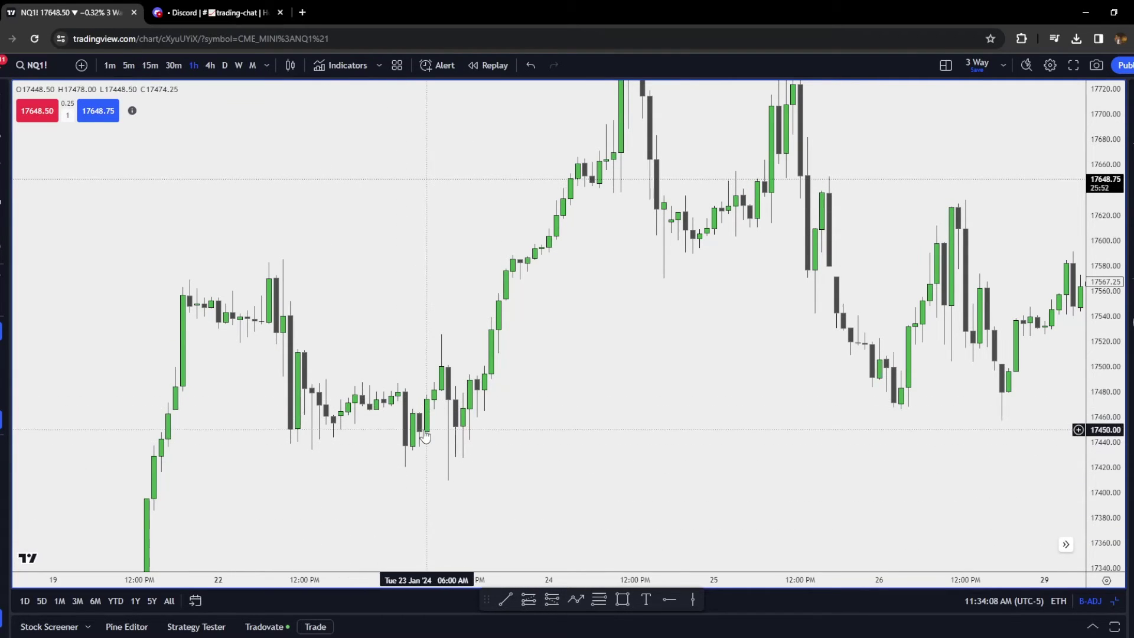
pyautogui.click(505, 600)
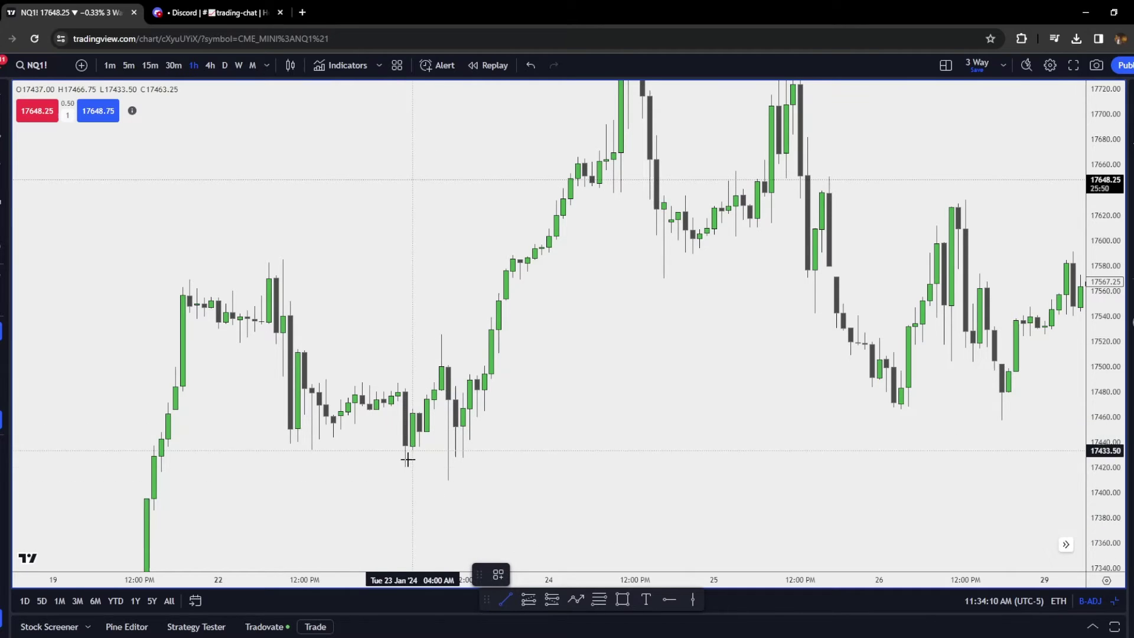
pyautogui.click(448, 467)
pyautogui.click(499, 576)
pyautogui.click(505, 586)
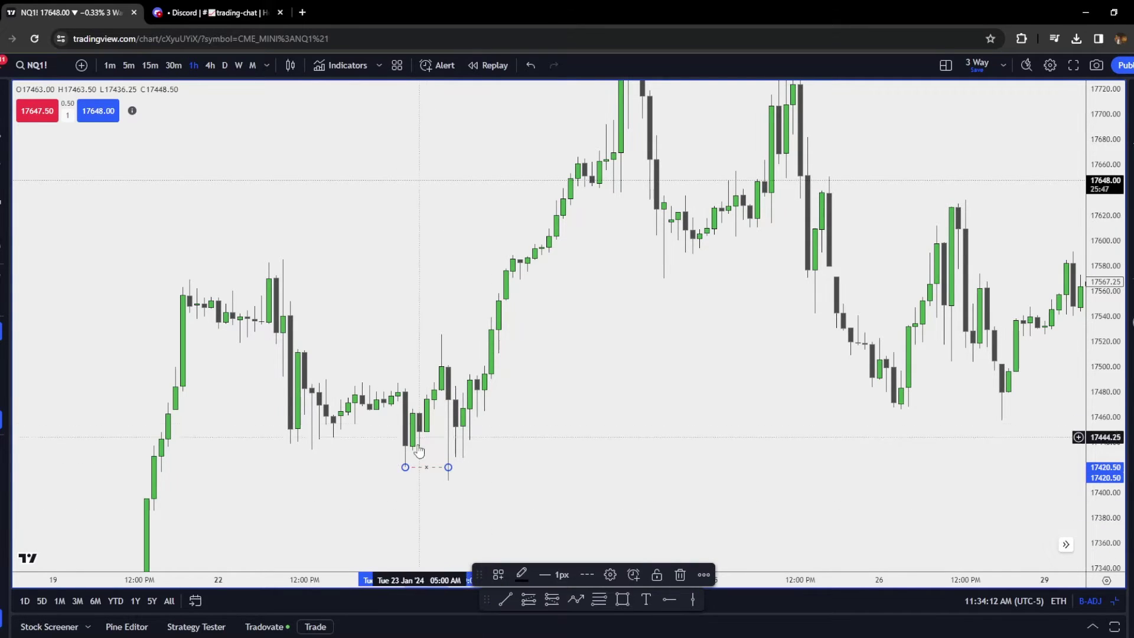
pyautogui.click(508, 370)
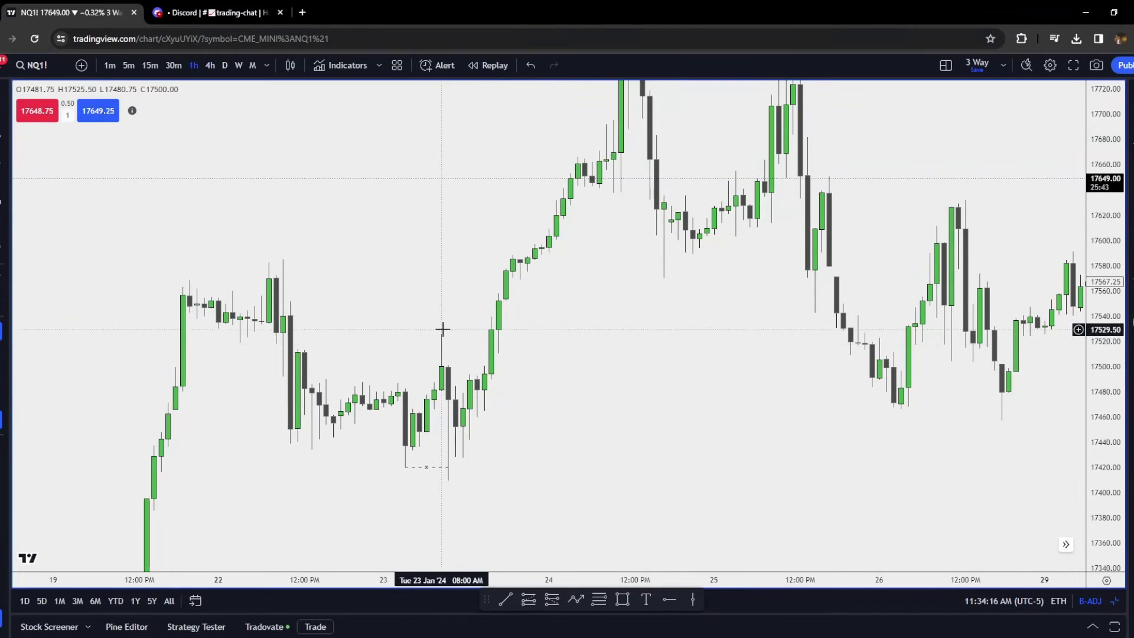
# - Draw a Fib Retracement from the 17409.50 low to the preceding 17525.50 high, and apply the Standard Deviations template
pyautogui.click(591, 592)
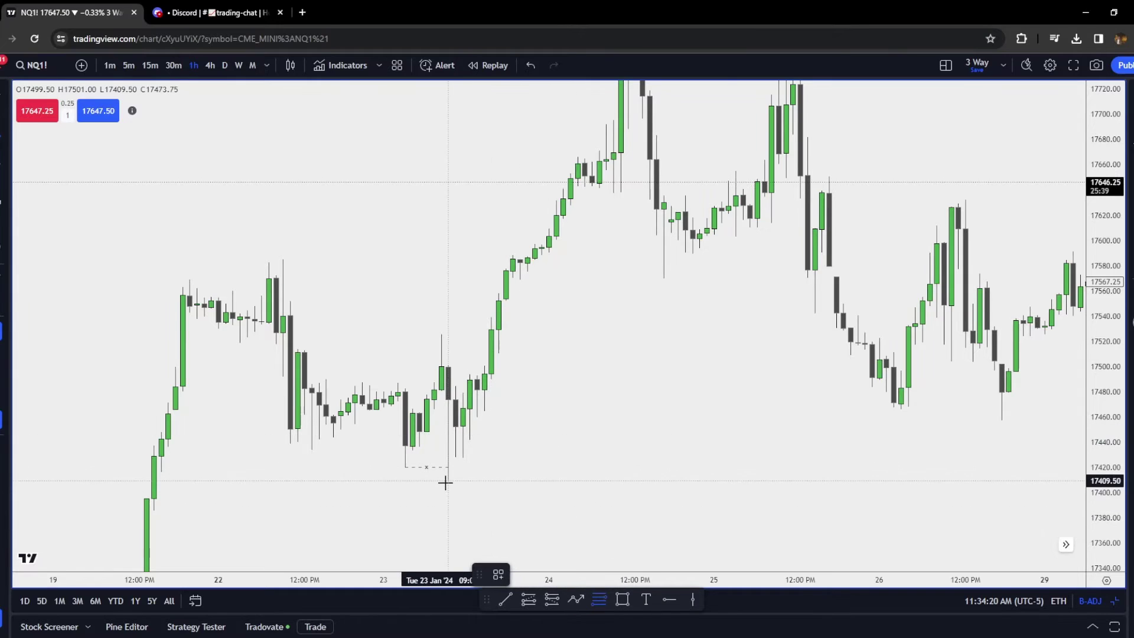
pyautogui.click(441, 334)
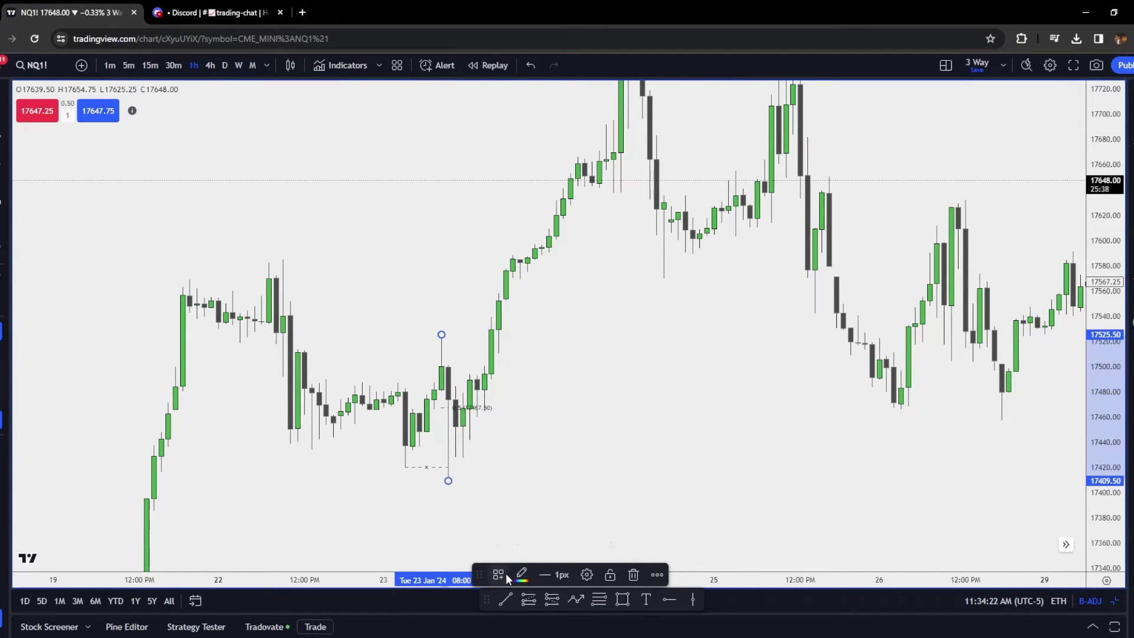
pyautogui.click(505, 574)
pyautogui.click(511, 603)
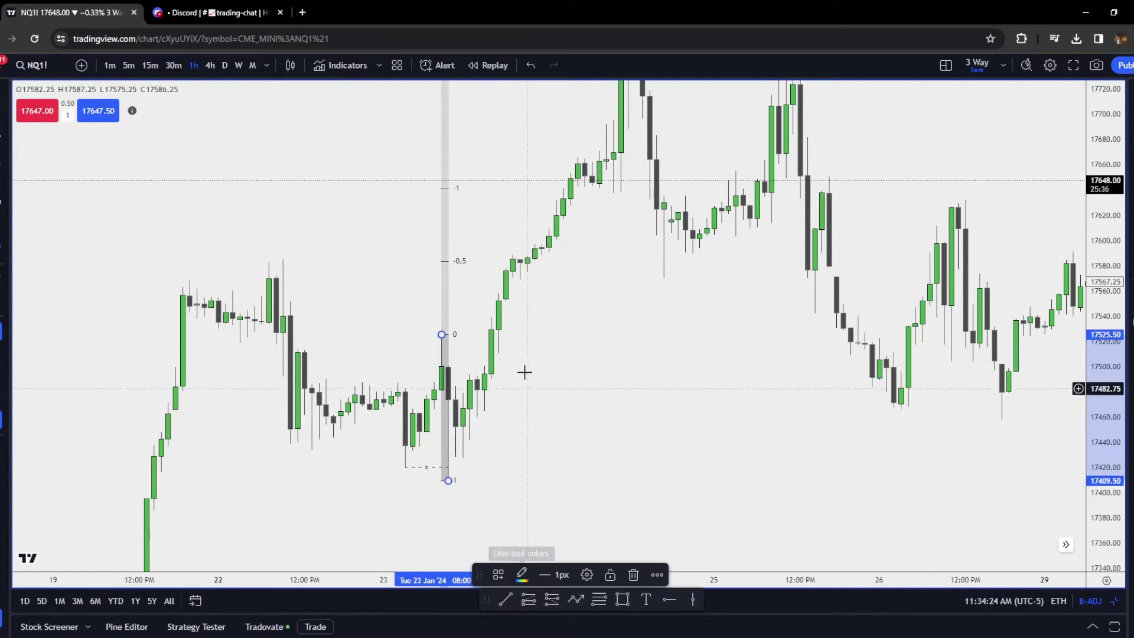
pyautogui.click(523, 354)
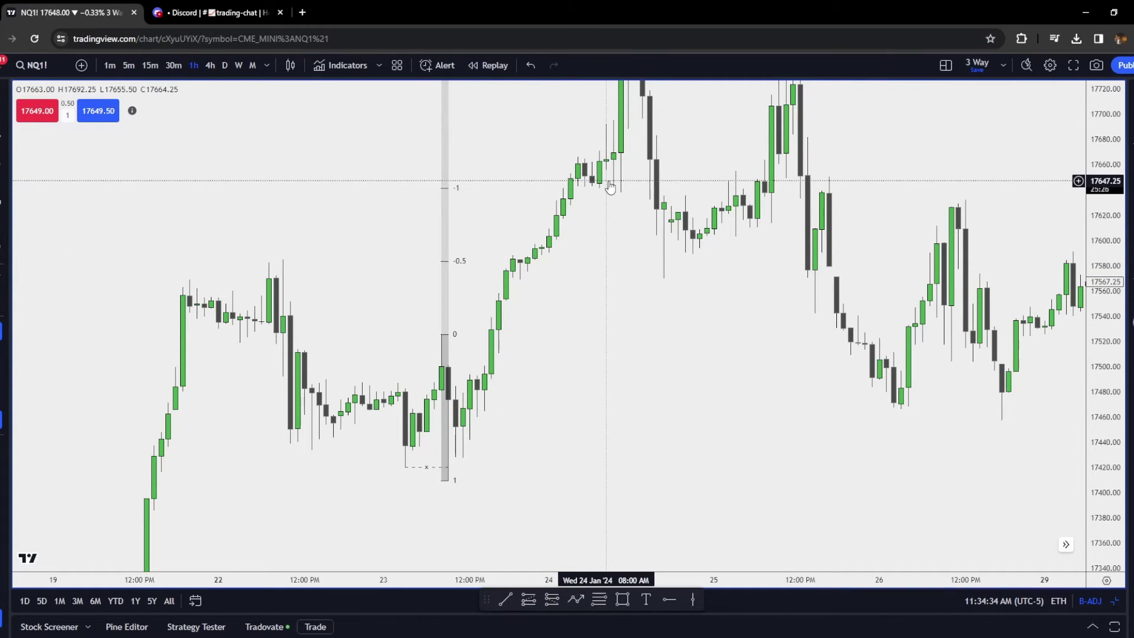
# - Draw a Fib Retracement from the 17409.50 low to the 17793.75 high, and apply the C.E. template to it
pyautogui.moveTo(609, 190); pyautogui.dragTo(582, 374)
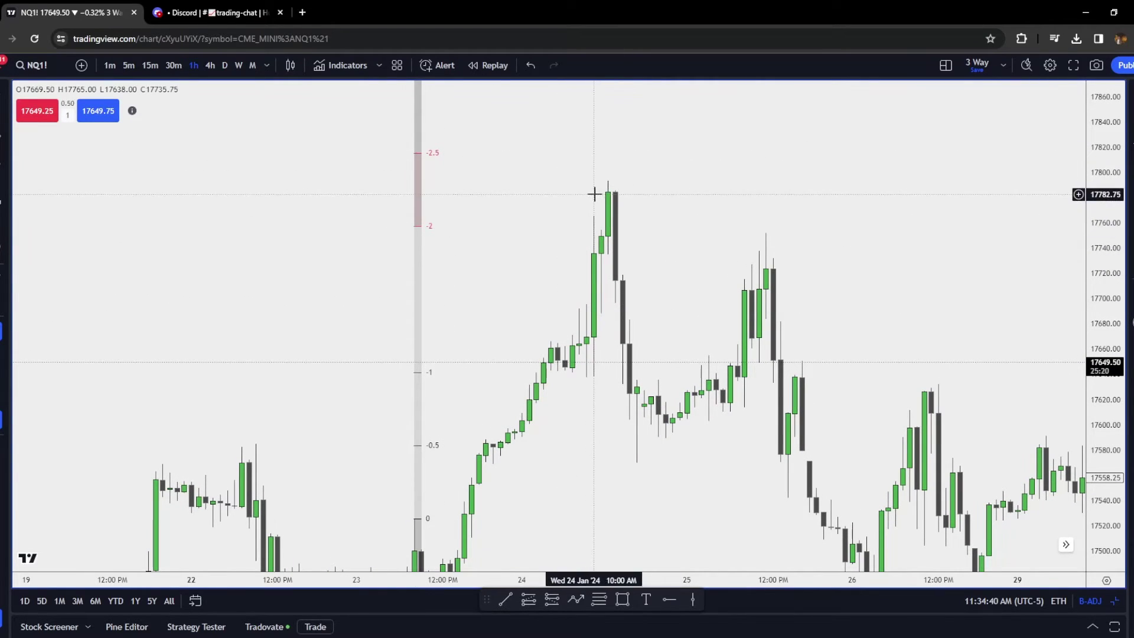
pyautogui.scroll(-3, 661, 420)
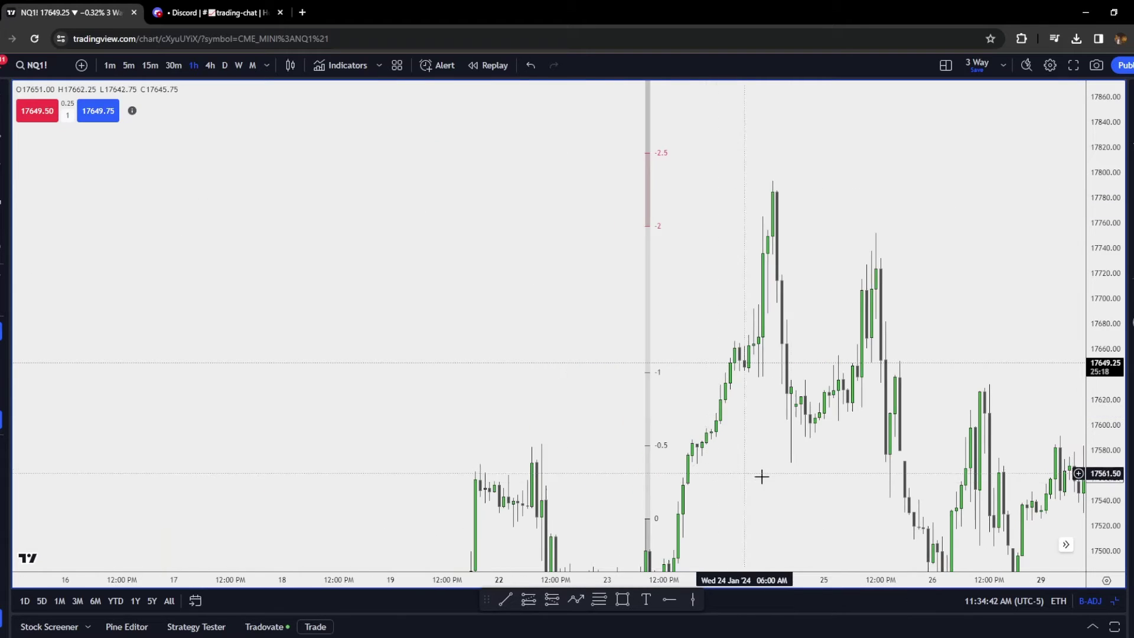
pyautogui.moveTo(760, 476); pyautogui.dragTo(752, 271)
pyautogui.moveTo(1122, 285); pyautogui.dragTo(1118, 313)
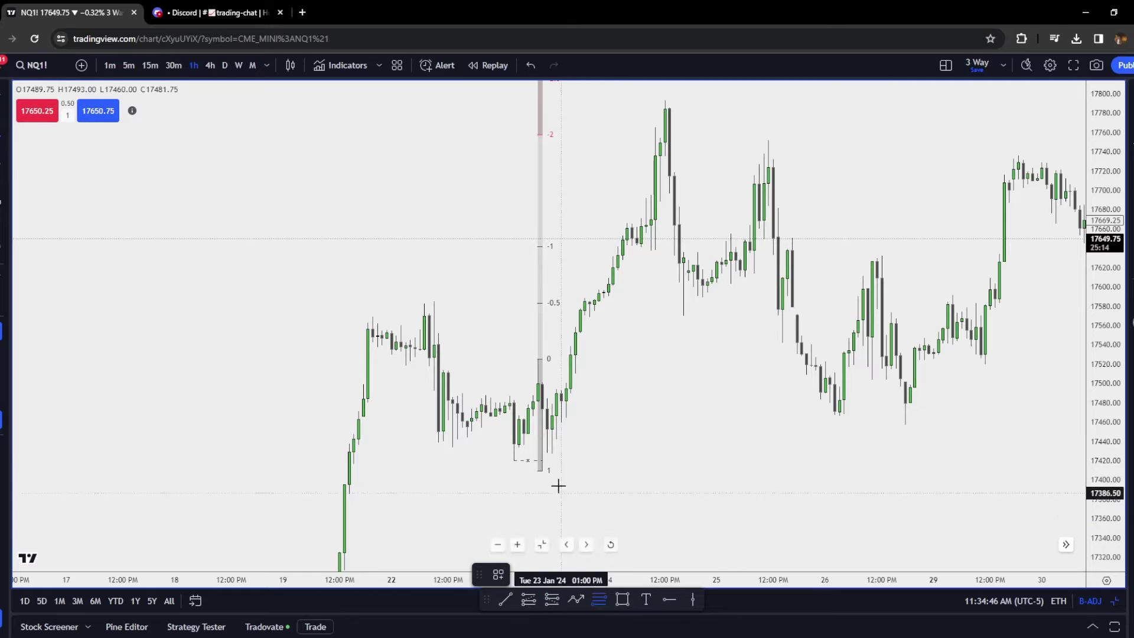
pyautogui.moveTo(543, 470)
pyautogui.mouseDown()
pyautogui.moveTo(762, 135)
pyautogui.moveTo(863, 100)
pyautogui.mouseUp()
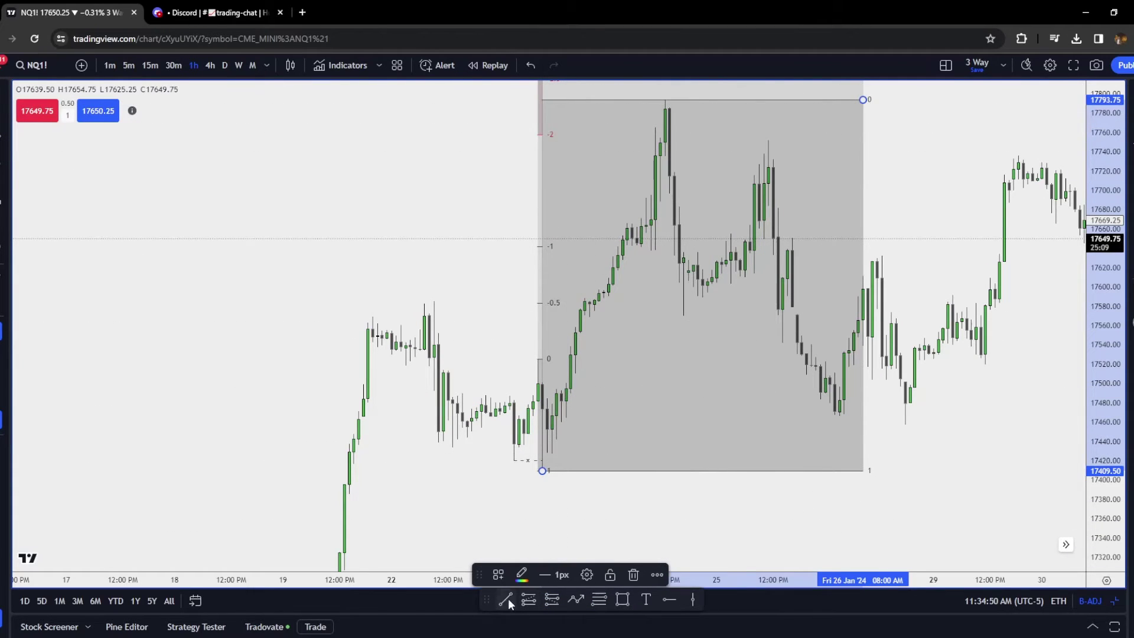
pyautogui.click(498, 574)
pyautogui.click(500, 566)
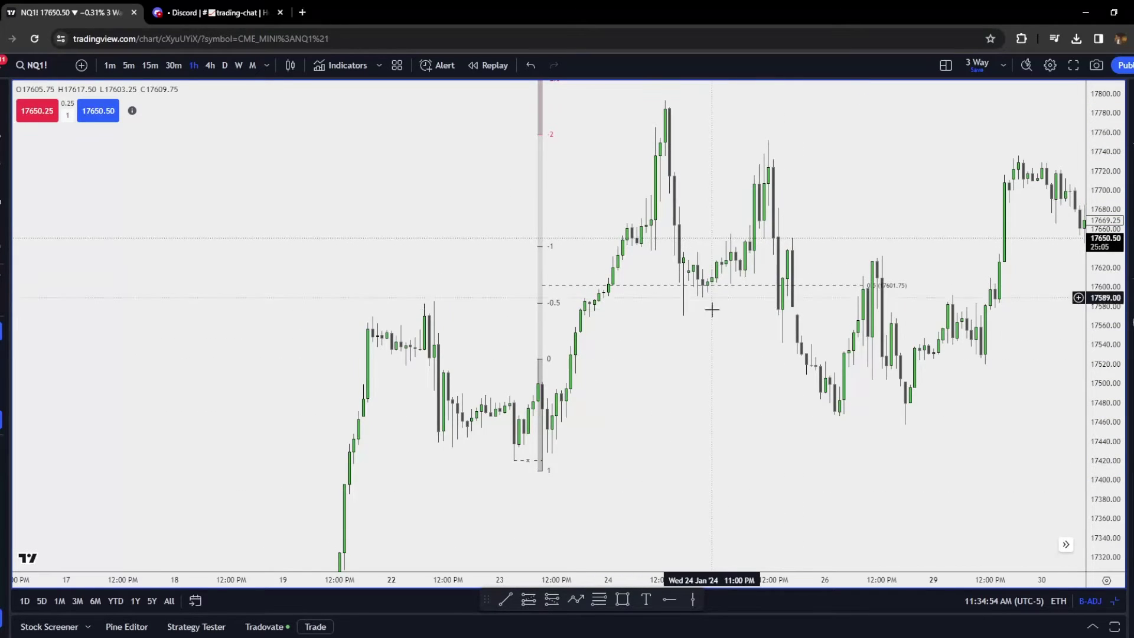
# - Examine how the hourly candles trade around the 0.5 midpoint line and the lows from 24 to 29 January
pyautogui.moveTo(706, 348); pyautogui.dragTo(704, 359)
pyautogui.scroll(5, 703, 358)
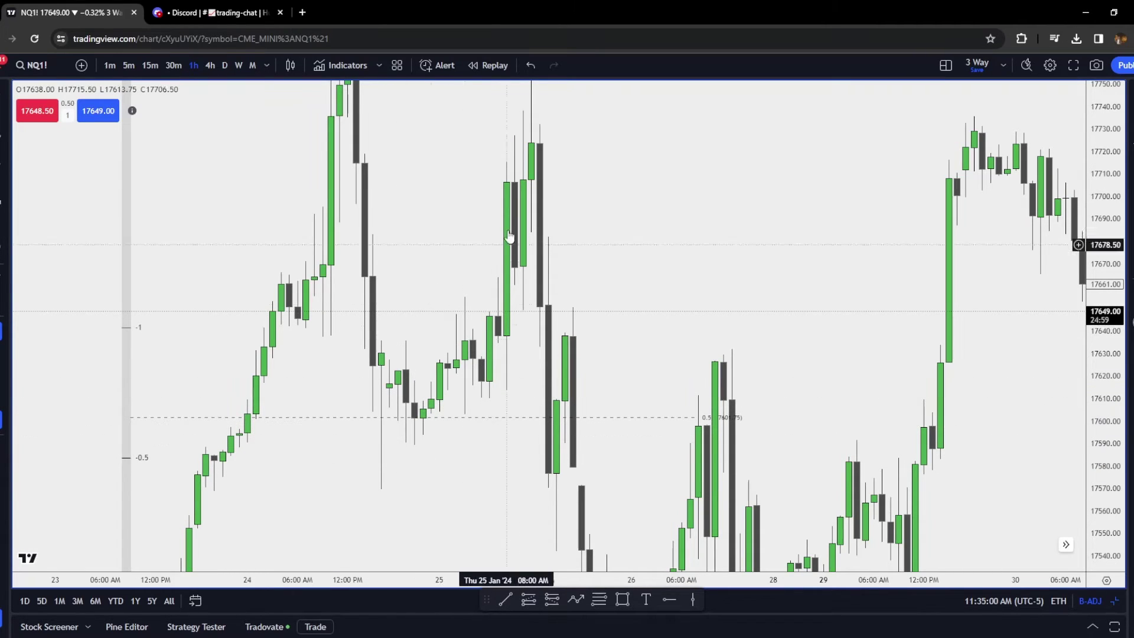
pyautogui.moveTo(543, 104); pyautogui.dragTo(535, 191)
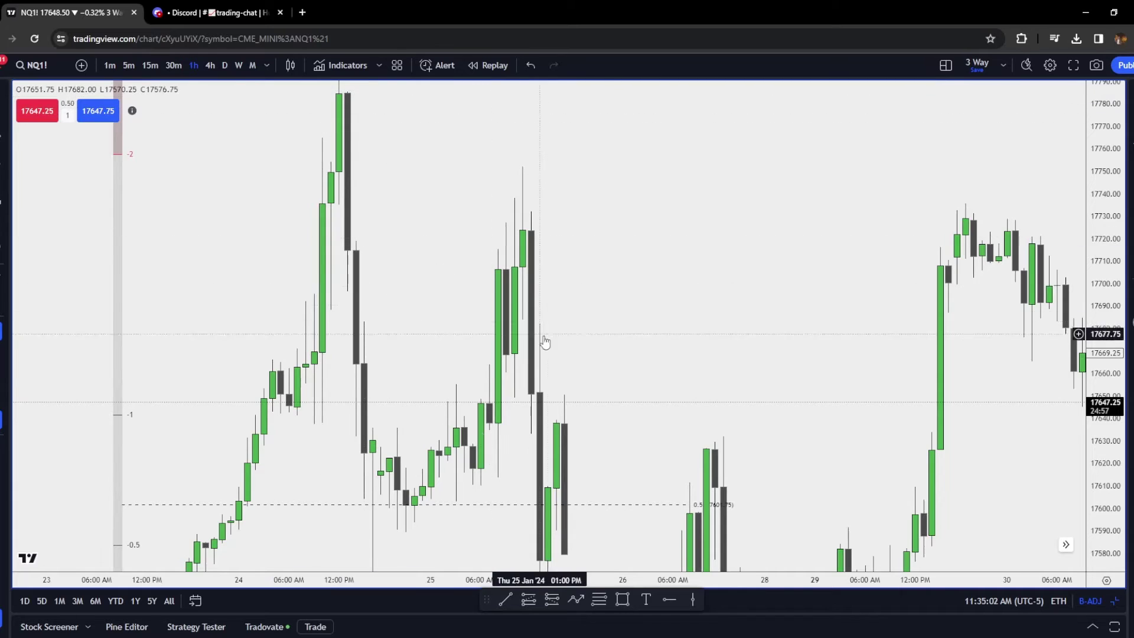
pyautogui.moveTo(544, 337); pyautogui.dragTo(549, 245)
pyautogui.moveTo(597, 466); pyautogui.dragTo(631, 243)
pyautogui.scroll(-2, 646, 446)
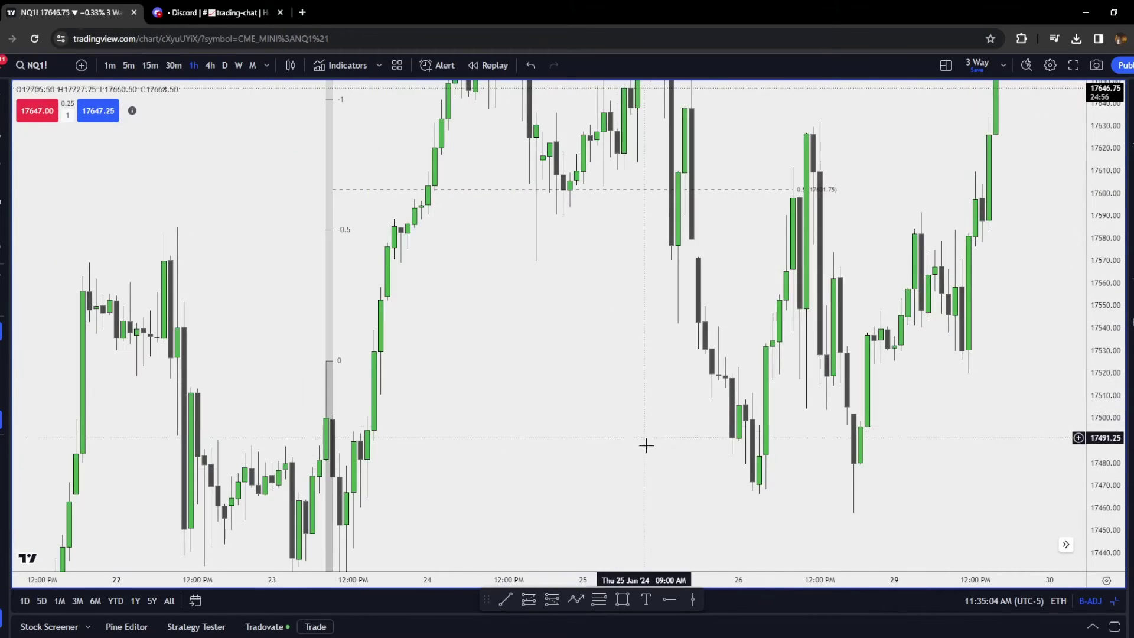
pyautogui.moveTo(646, 445); pyautogui.dragTo(703, 346)
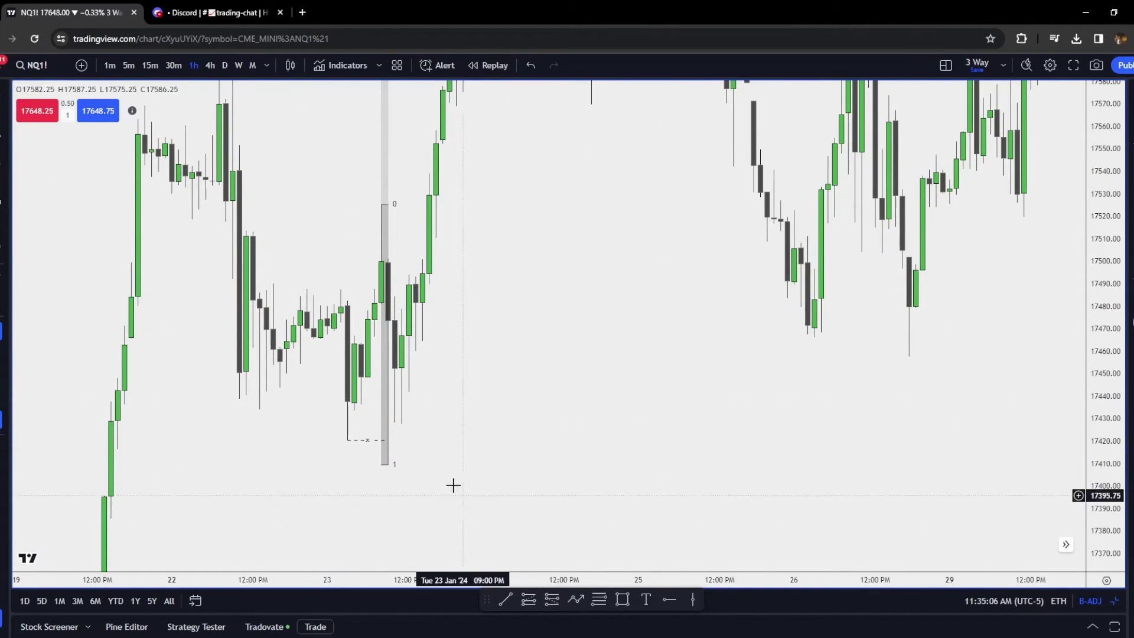
pyautogui.moveTo(817, 369); pyautogui.dragTo(488, 584)
pyautogui.moveTo(768, 94); pyautogui.dragTo(739, 131)
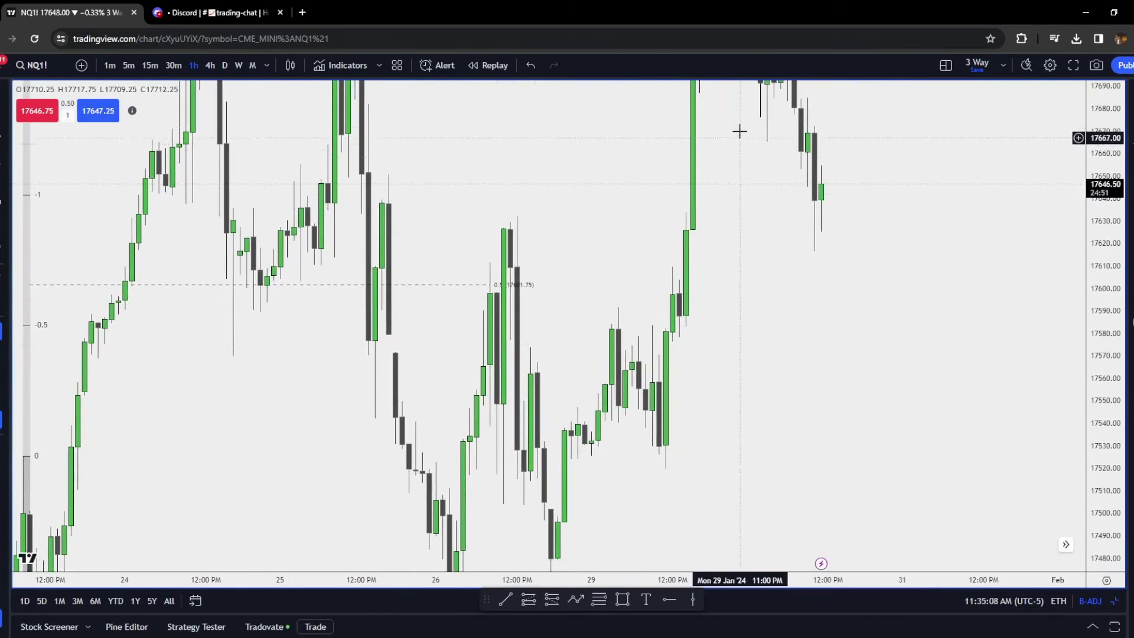
pyautogui.moveTo(647, 332); pyautogui.dragTo(713, 208)
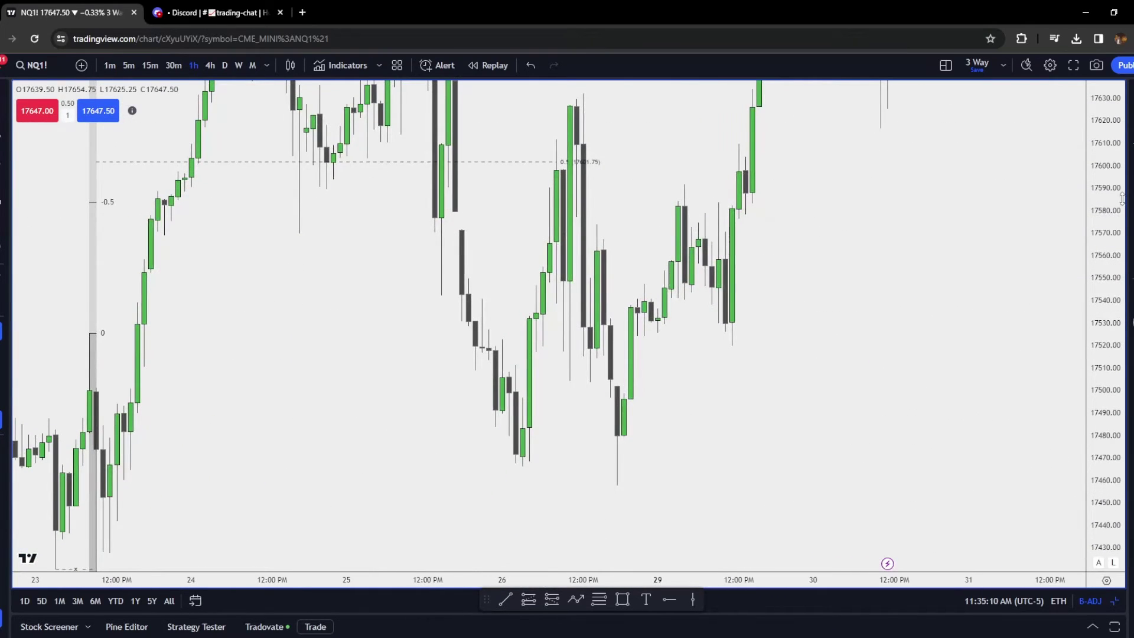
pyautogui.hscroll(-5, 648, 410)
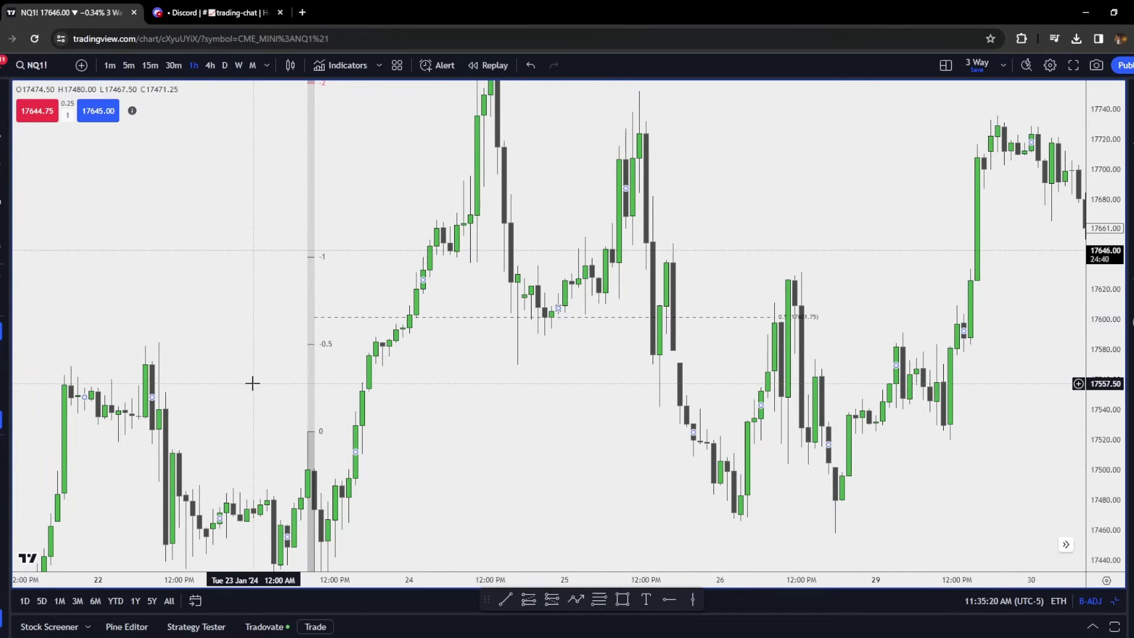
# - Switch to the 1D timeframe and draw a Fib Retracement from the 14346.25 October low to the 24 October high, using the Standard Deviations template
pyautogui.write('1D')
pyautogui.press('Return')
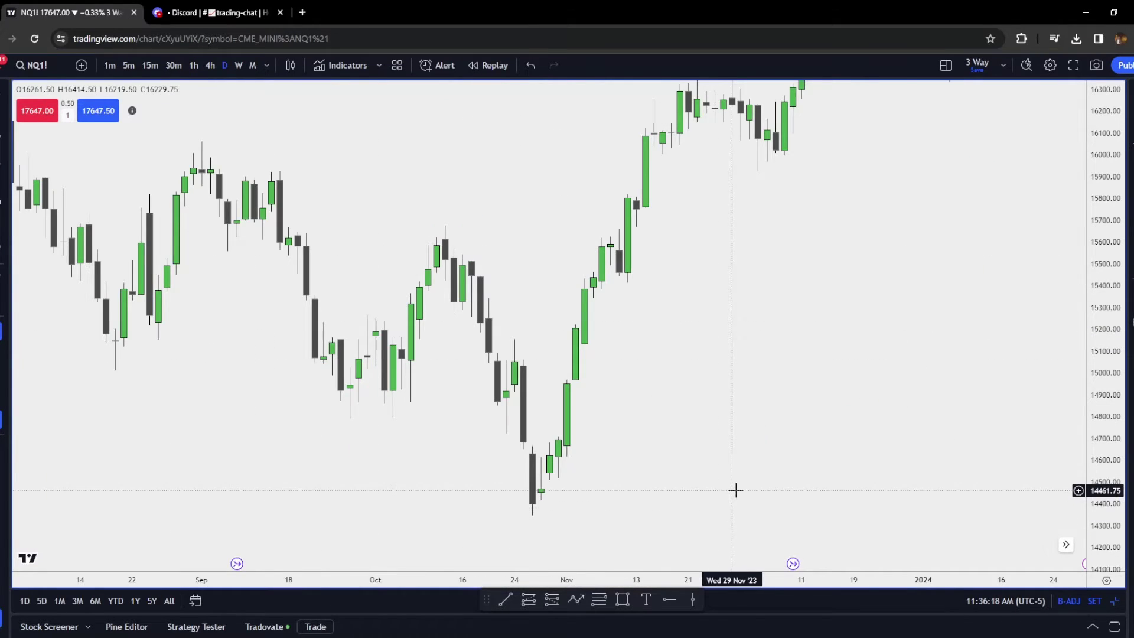
pyautogui.scroll(-3, 736, 490)
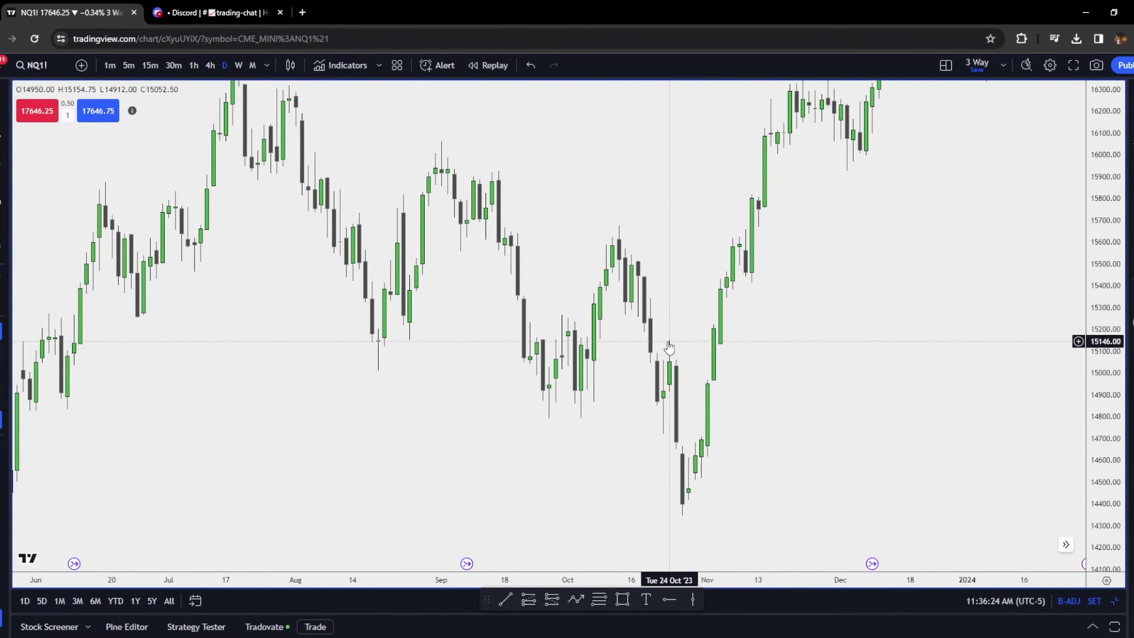
pyautogui.scroll(-1, 112, 408)
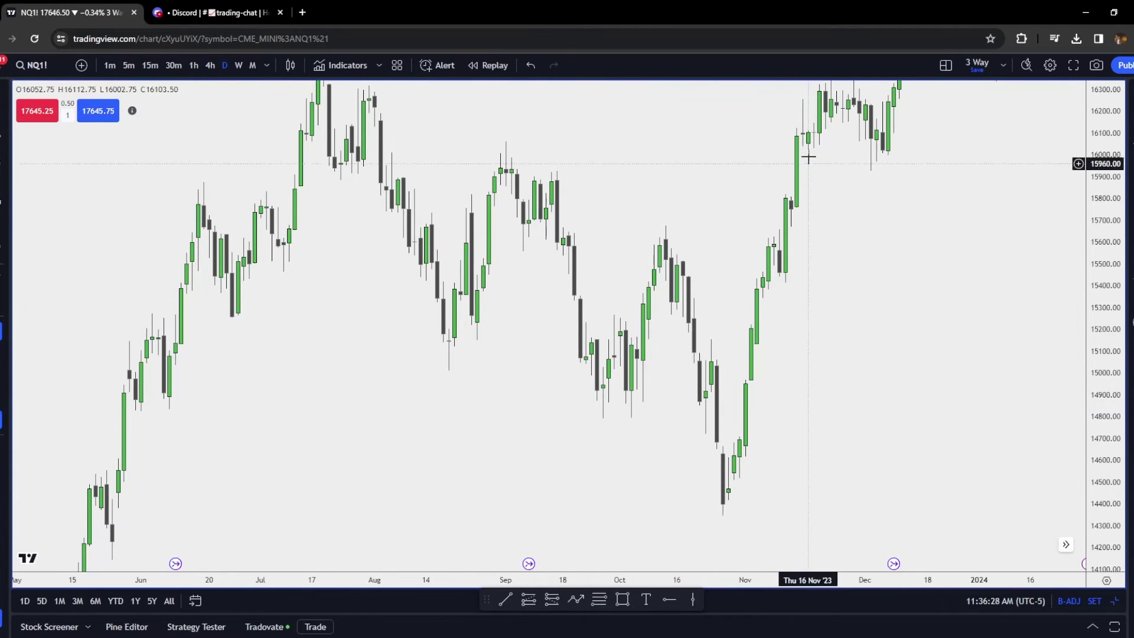
pyautogui.click(598, 600)
pyautogui.click(722, 516)
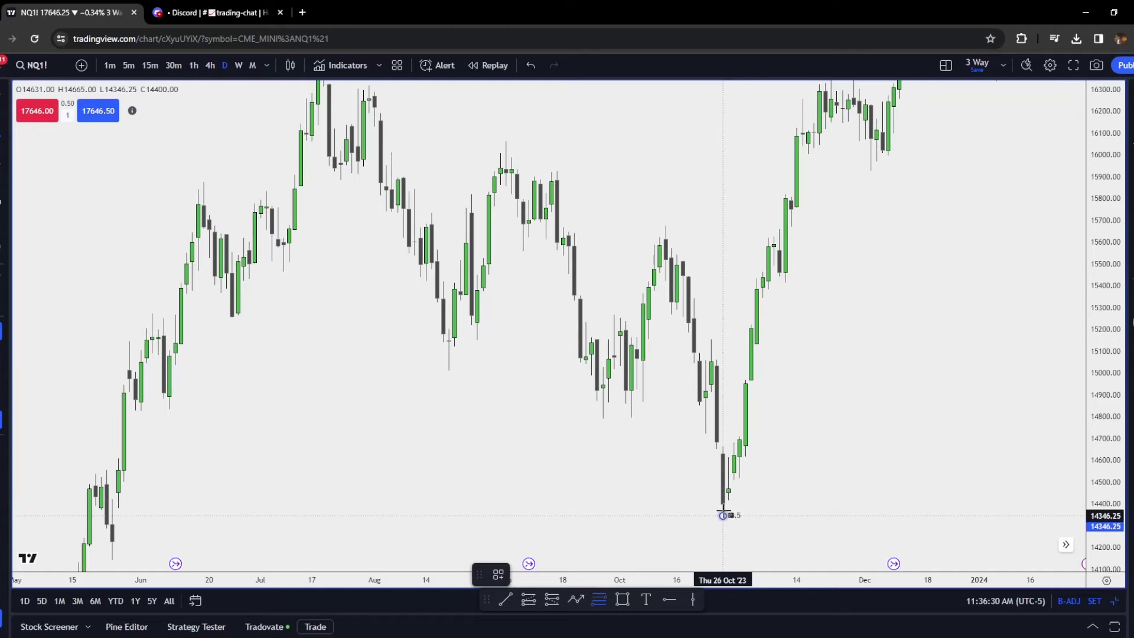
pyautogui.click(711, 339)
# - Draw a Fib Retracement from the 15927.25 December low to the 17168.25 high, and apply the C.E. template to it
pyautogui.moveTo(792, 304); pyautogui.dragTo(721, 347)
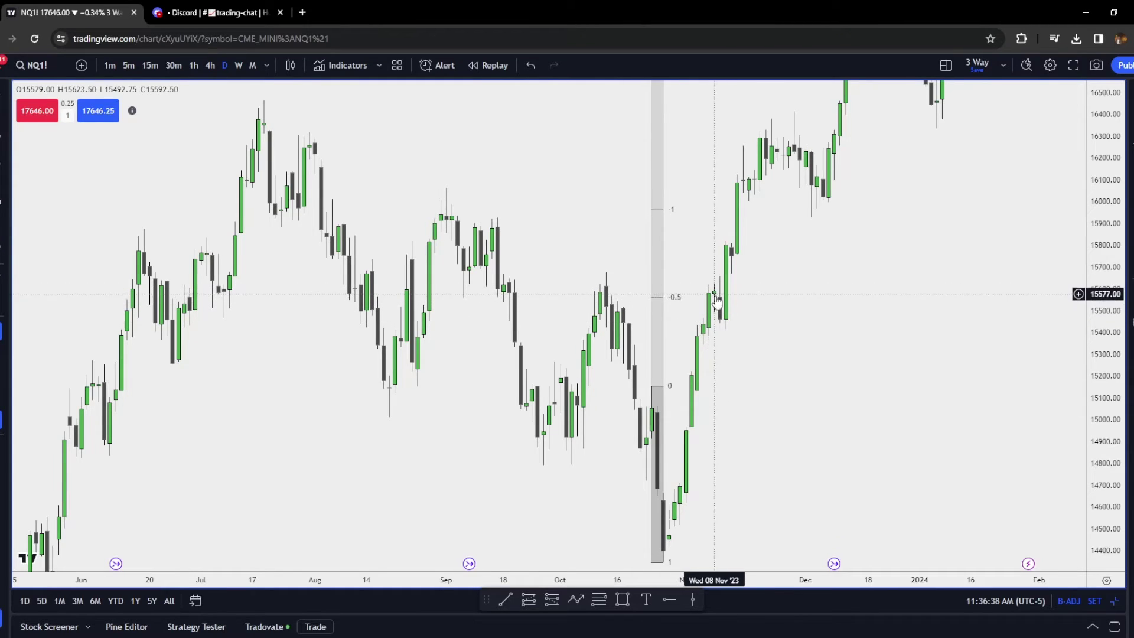
pyautogui.moveTo(719, 295); pyautogui.dragTo(615, 374)
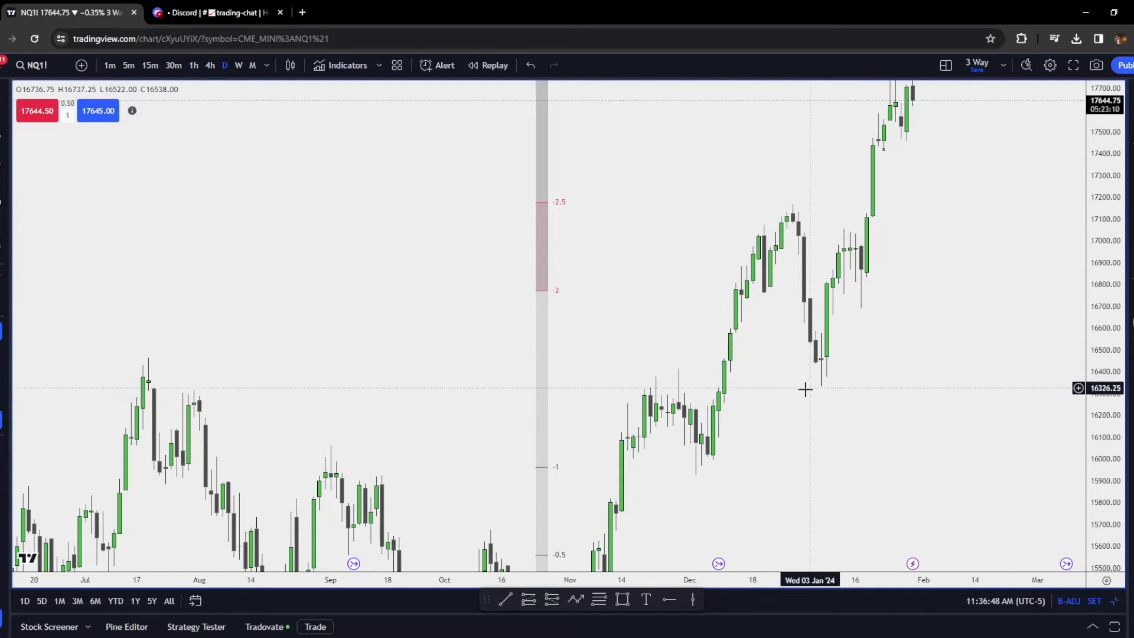
pyautogui.moveTo(805, 390); pyautogui.dragTo(596, 369)
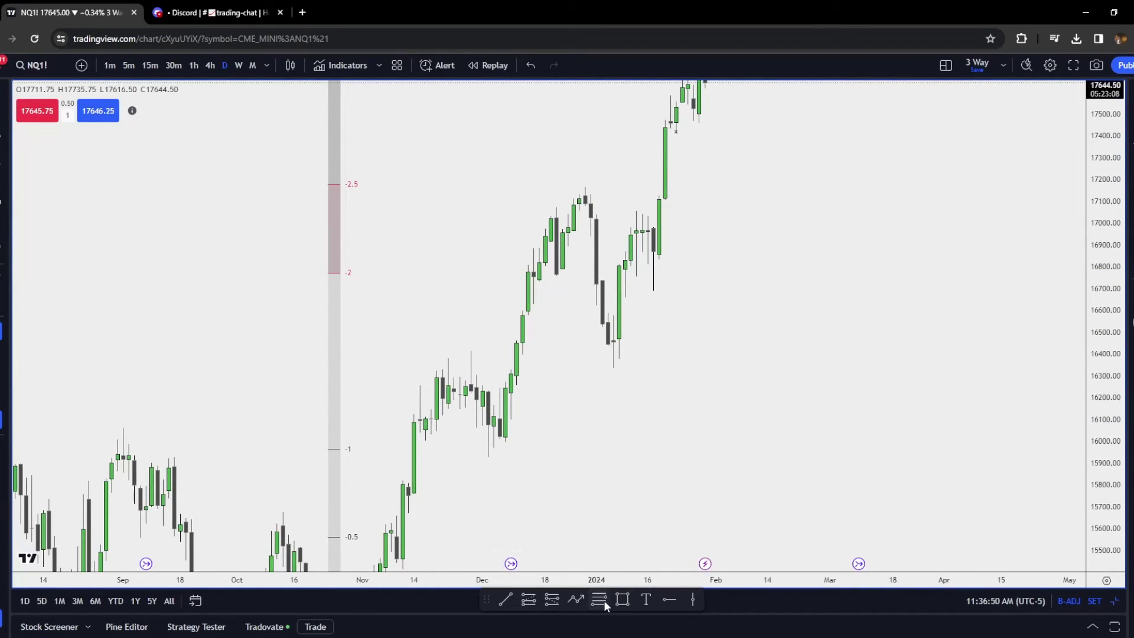
pyautogui.click(488, 461)
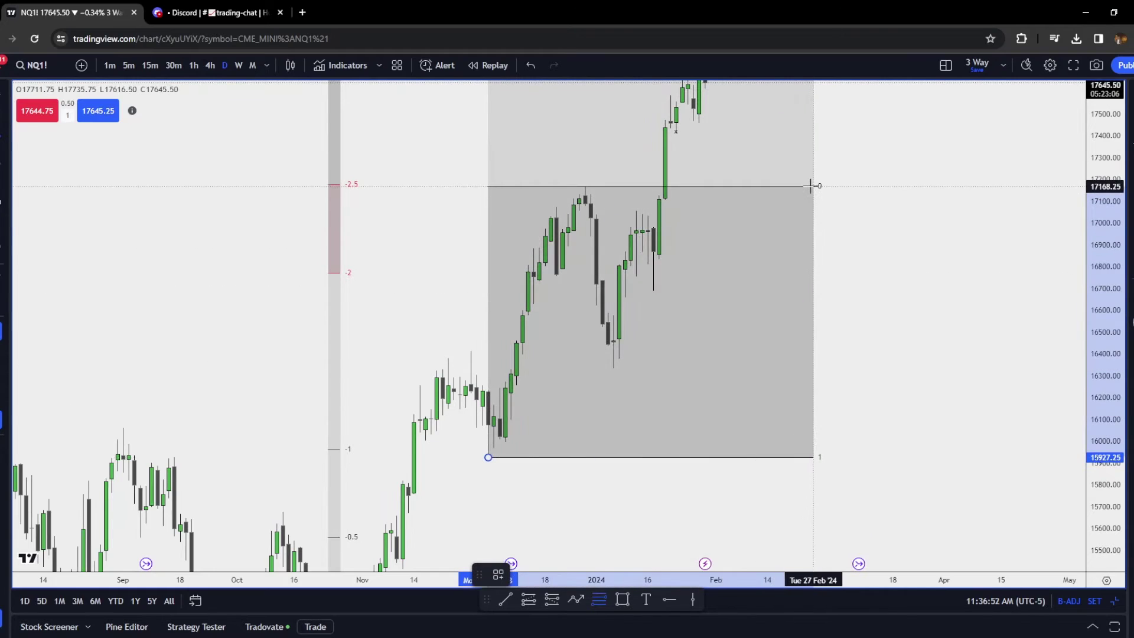
pyautogui.click(813, 186)
pyautogui.click(493, 574)
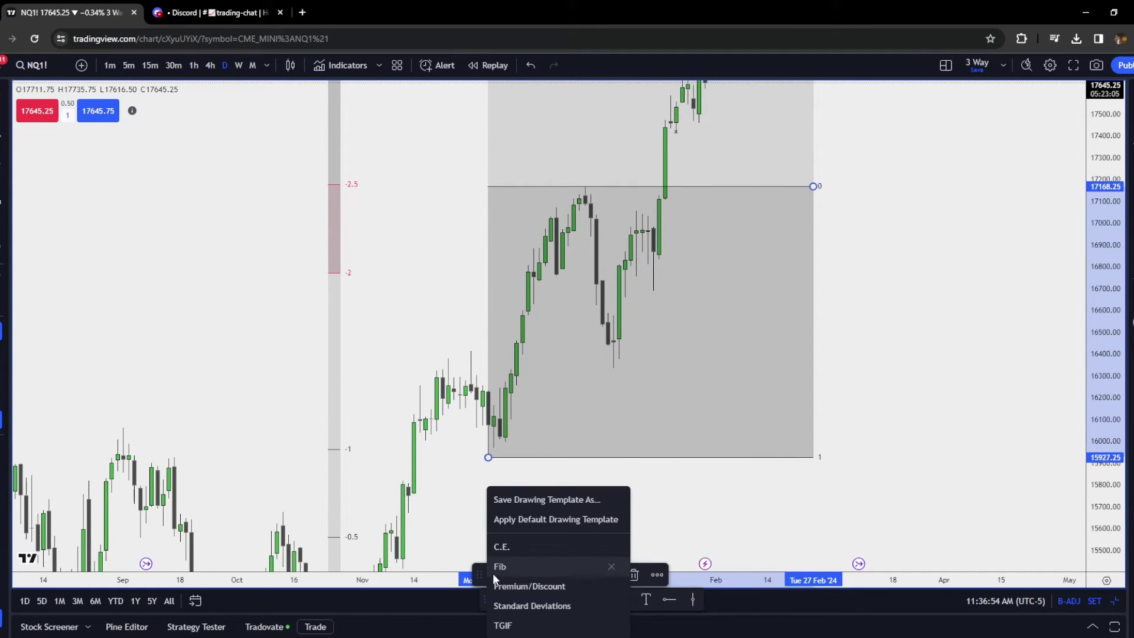
pyautogui.click(524, 539)
pyautogui.press('Escape')
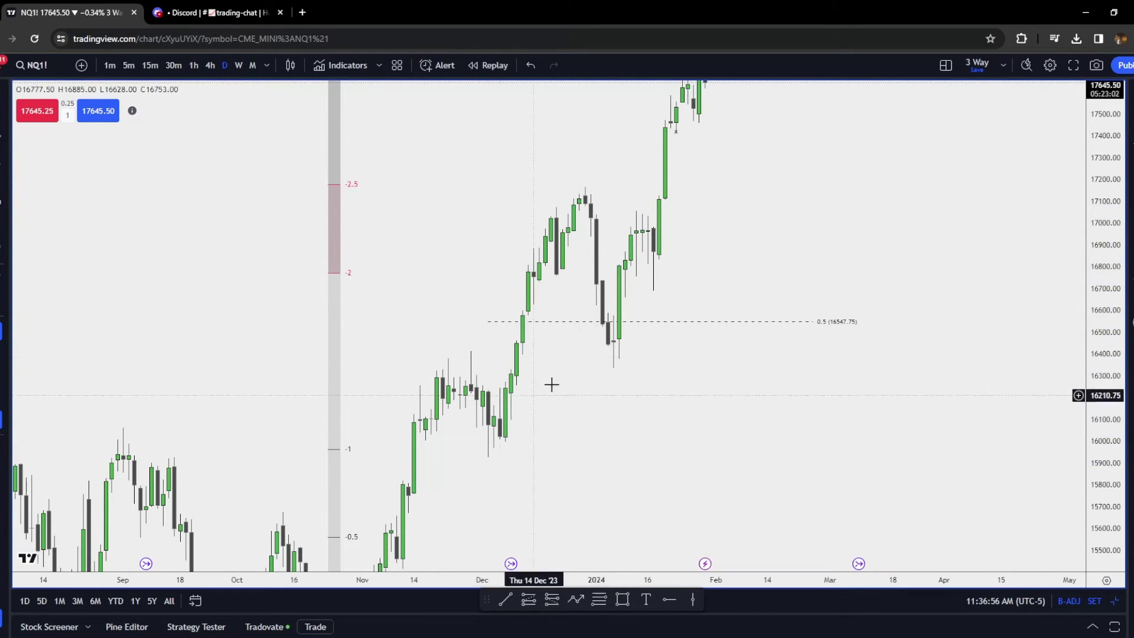
# - Compare the October deviation levels with the December swing's midpoint, and delete the C.E. retracement from the daily chart
pyautogui.hscroll(-5, 508, 449)
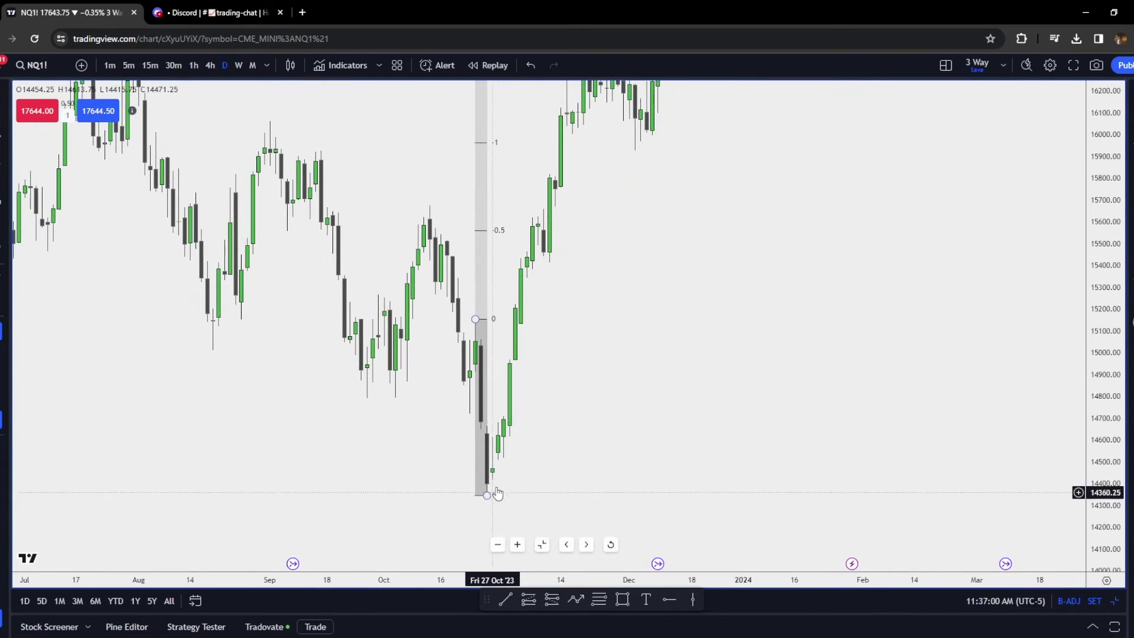
pyautogui.hscroll(3, 583, 355)
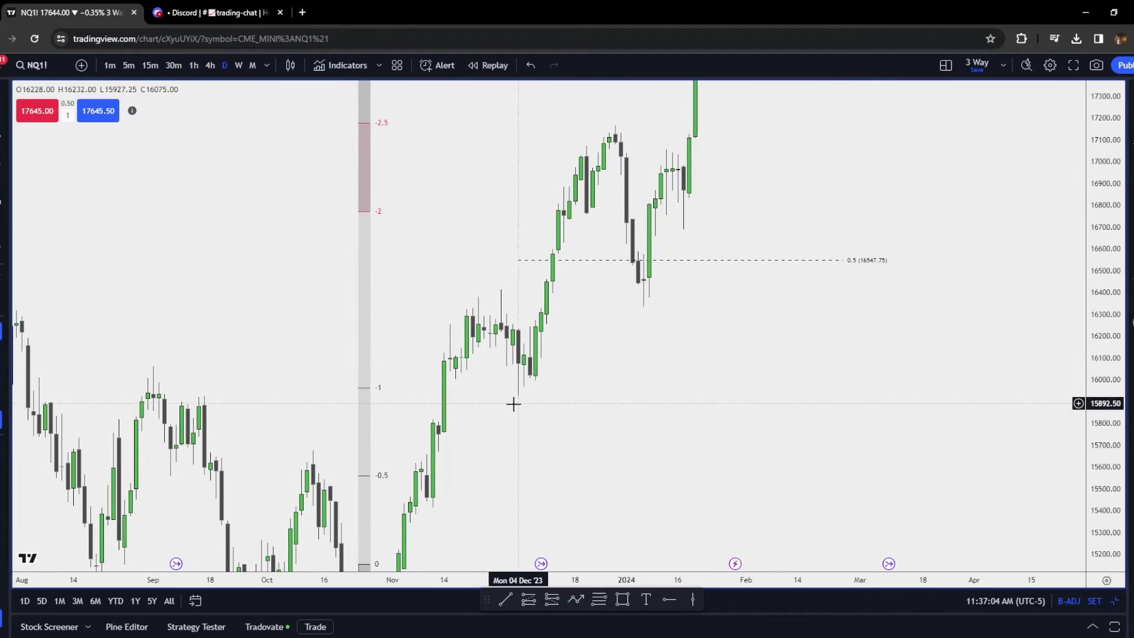
pyautogui.hscroll(2, 531, 366)
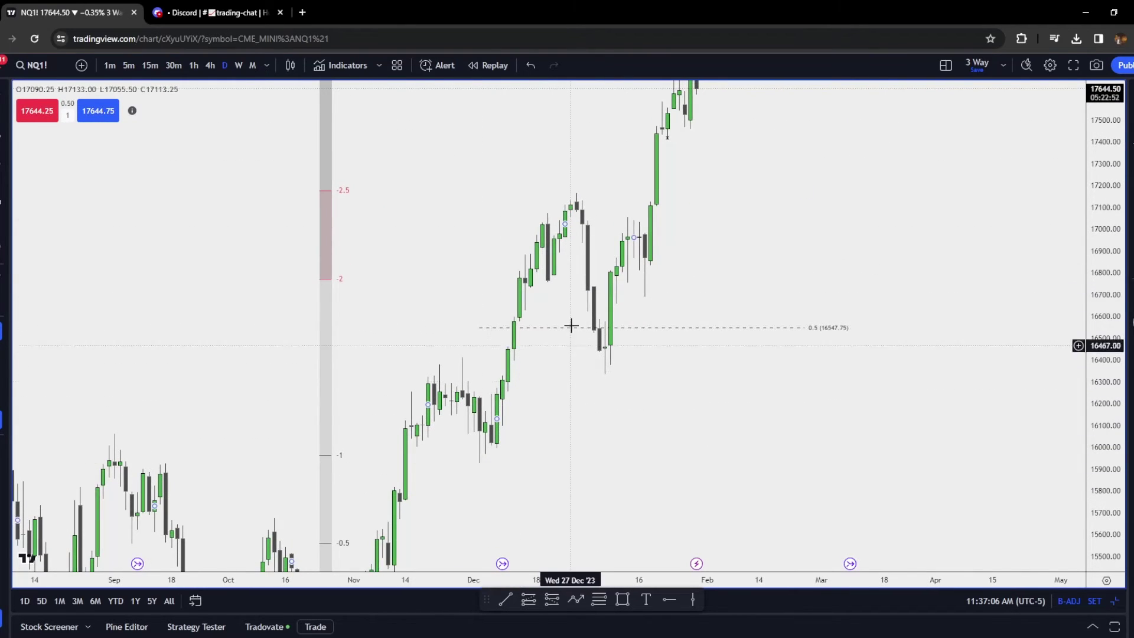
pyautogui.scroll(-1, 575, 331)
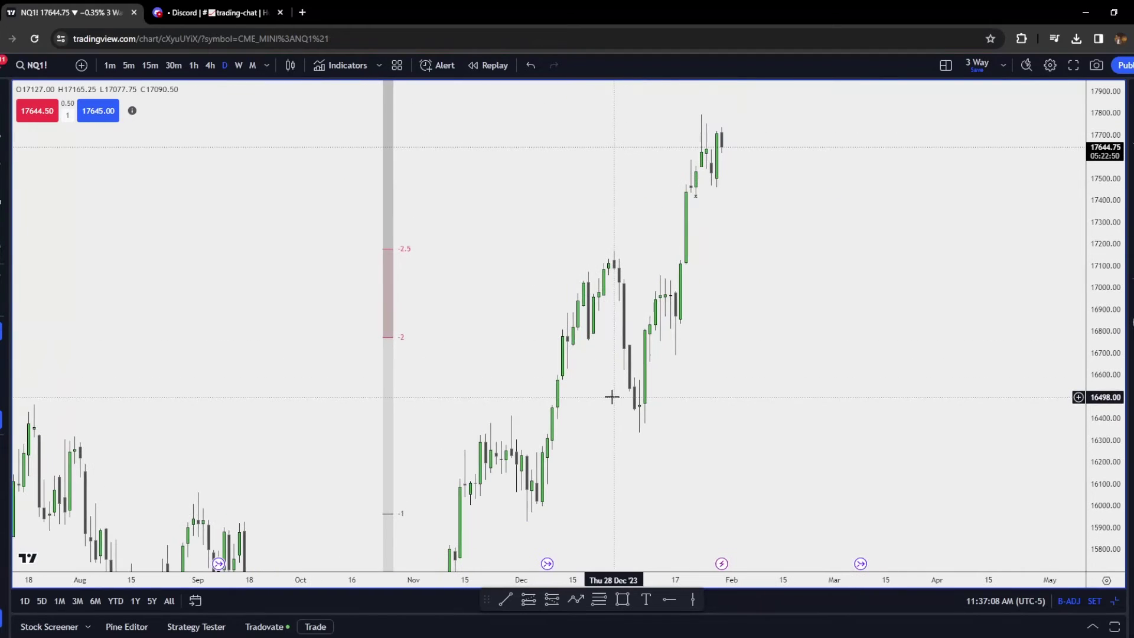
# - Draw a horizontal trend line at the -4 deviation level, 18385.00, extending beyond the latest candles, and color it red
pyautogui.moveTo(703, 189); pyautogui.dragTo(655, 401)
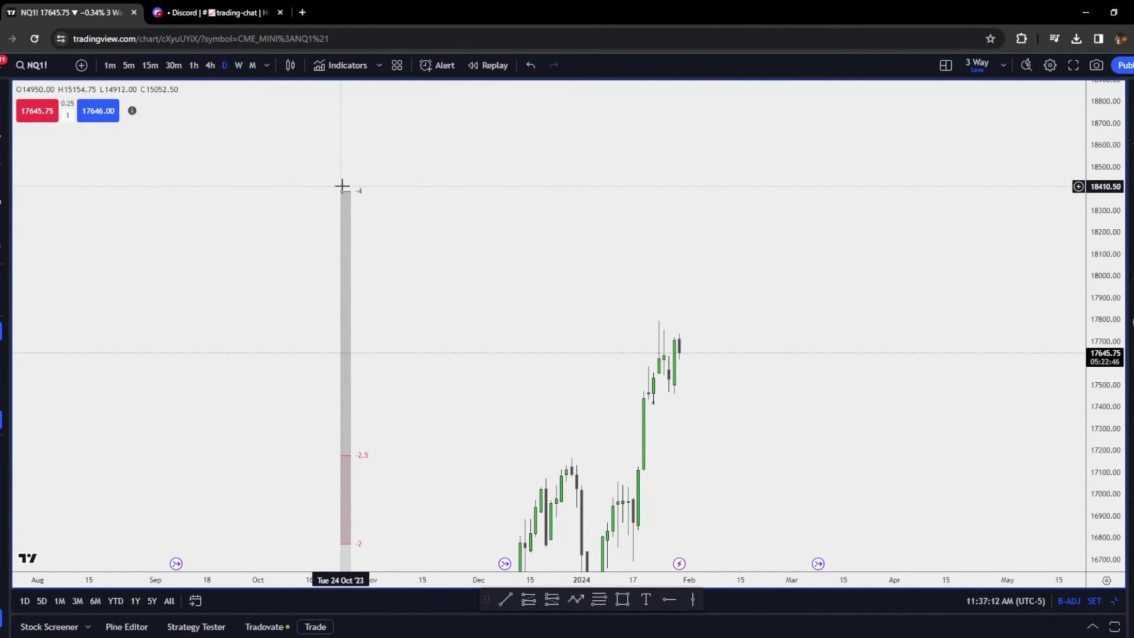
pyautogui.click(504, 600)
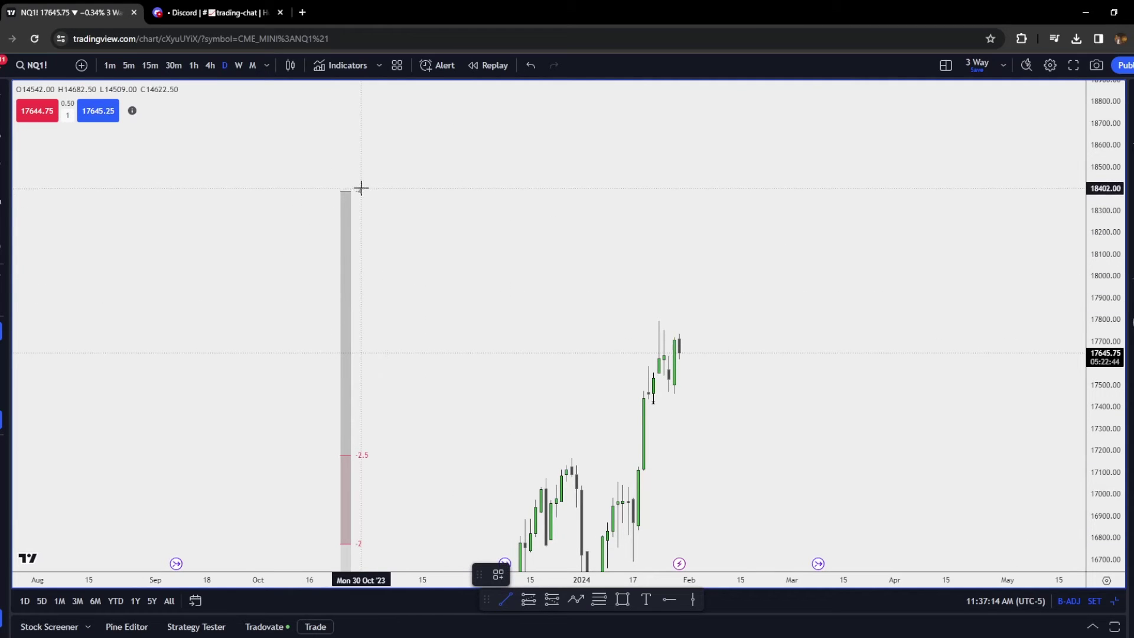
pyautogui.click(709, 229)
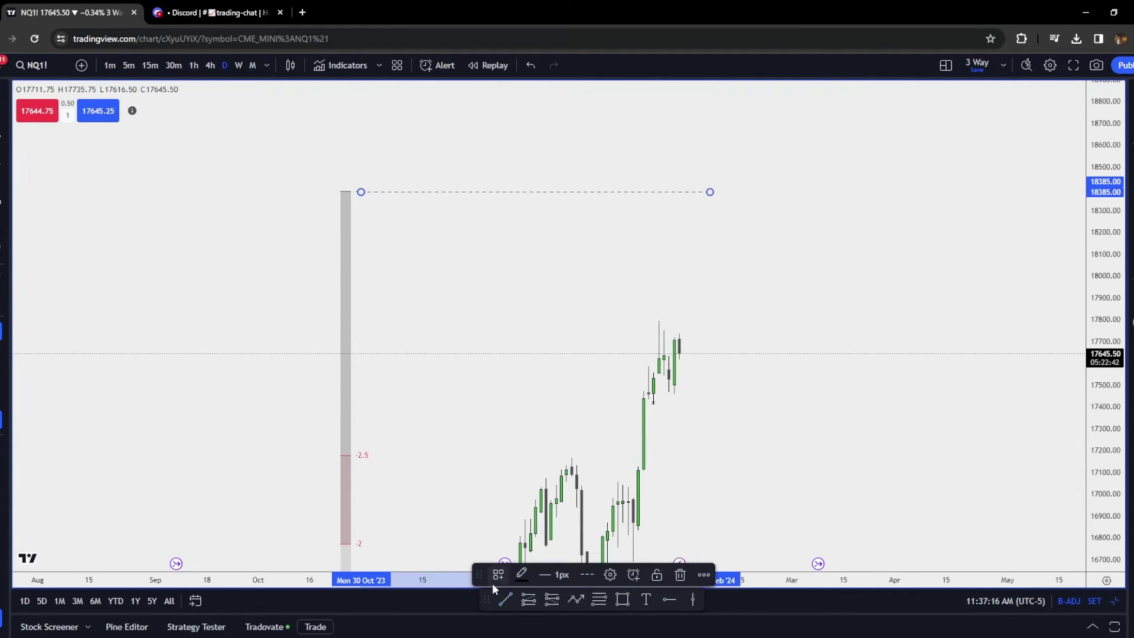
pyautogui.click(522, 574)
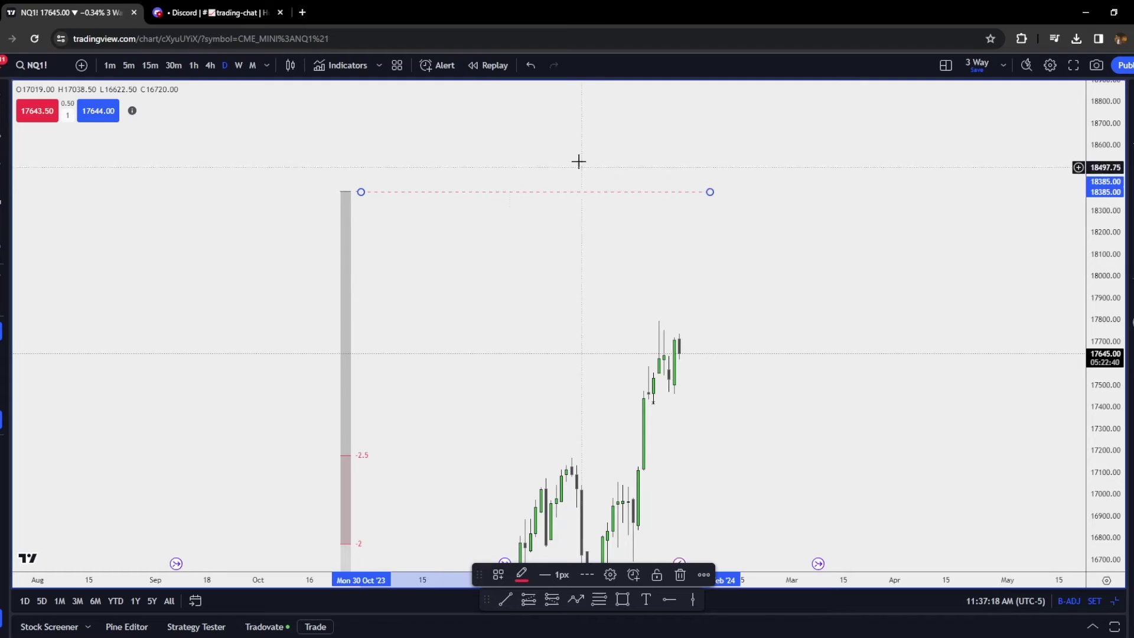
pyautogui.click(438, 258)
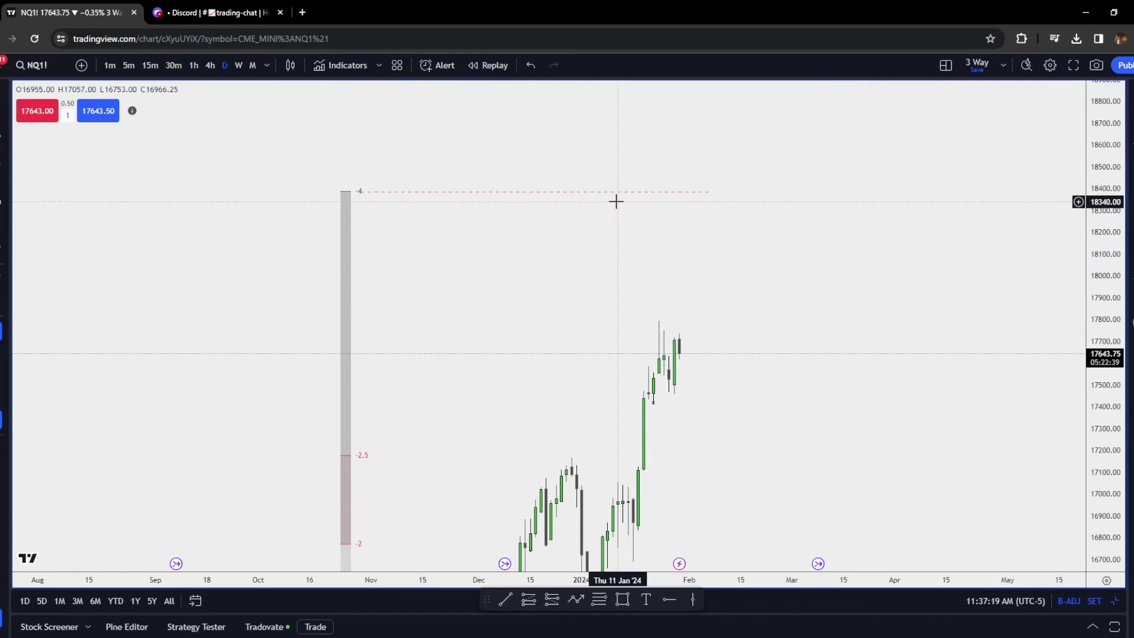
pyautogui.click(453, 196)
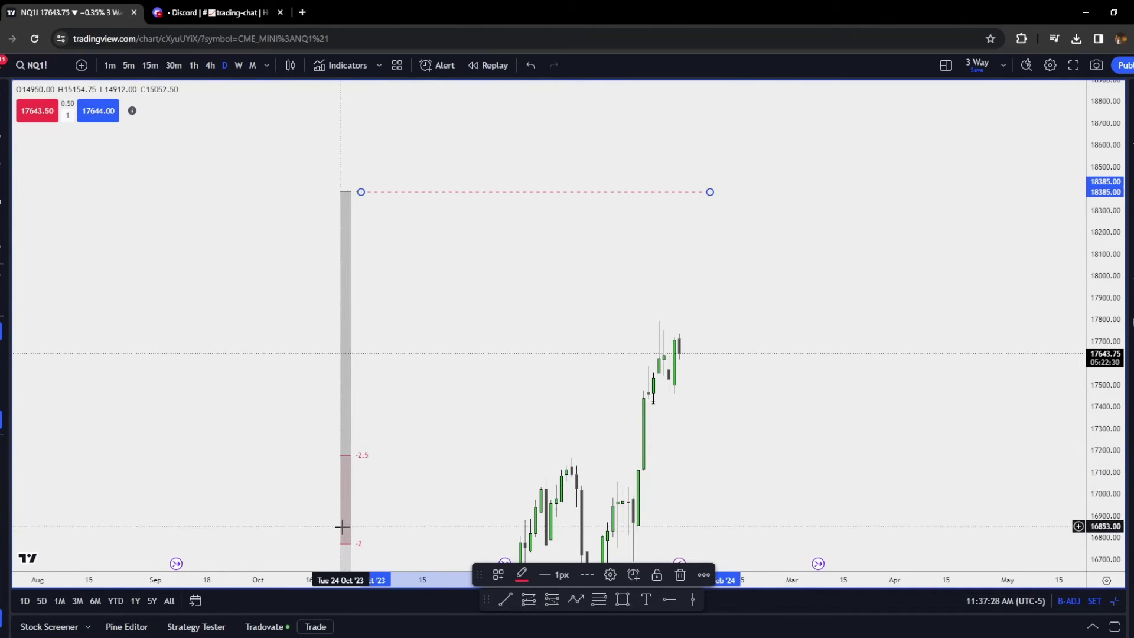
# - Switch the chart to the 4-hour timeframe to examine the January price swings
pyautogui.moveTo(420, 486); pyautogui.dragTo(502, 256)
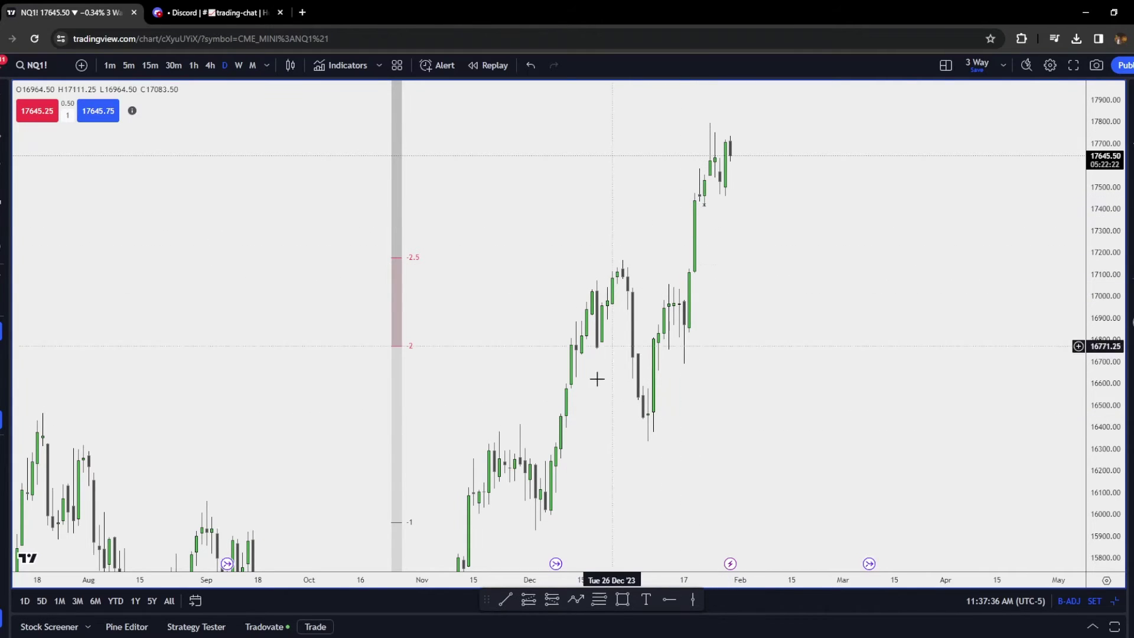
pyautogui.moveTo(595, 377); pyautogui.dragTo(388, 112)
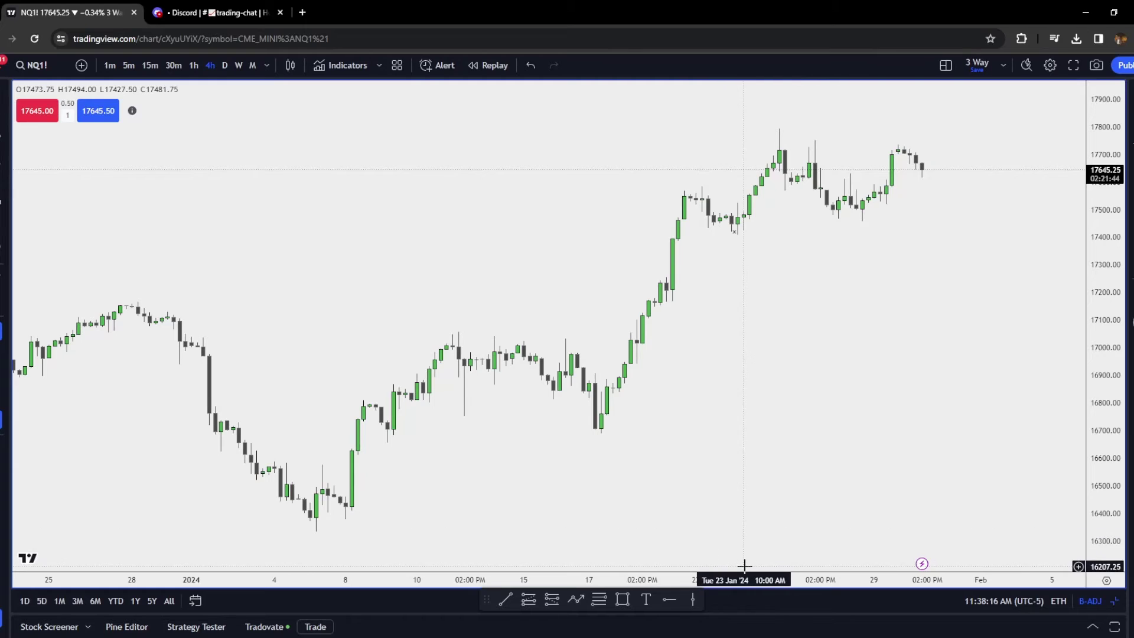
pyautogui.moveTo(818, 399); pyautogui.dragTo(787, 397)
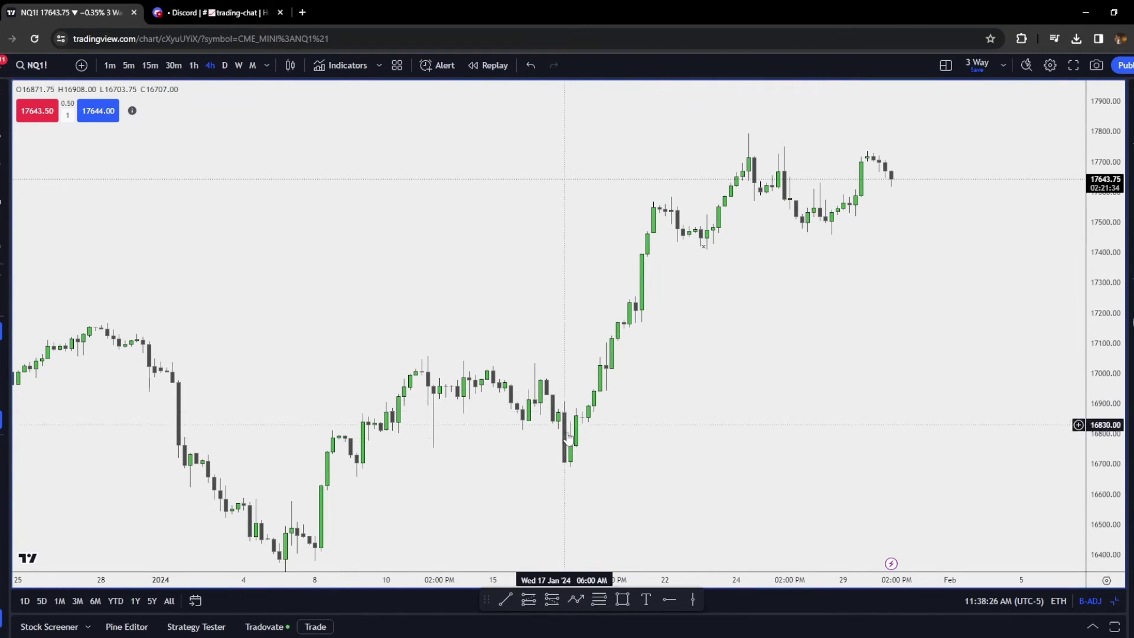
# - Draw a Fib Retracement on the 4-hour chart from the 17 January low, 16689.25, to the candle high at 16908.00
pyautogui.click(599, 600)
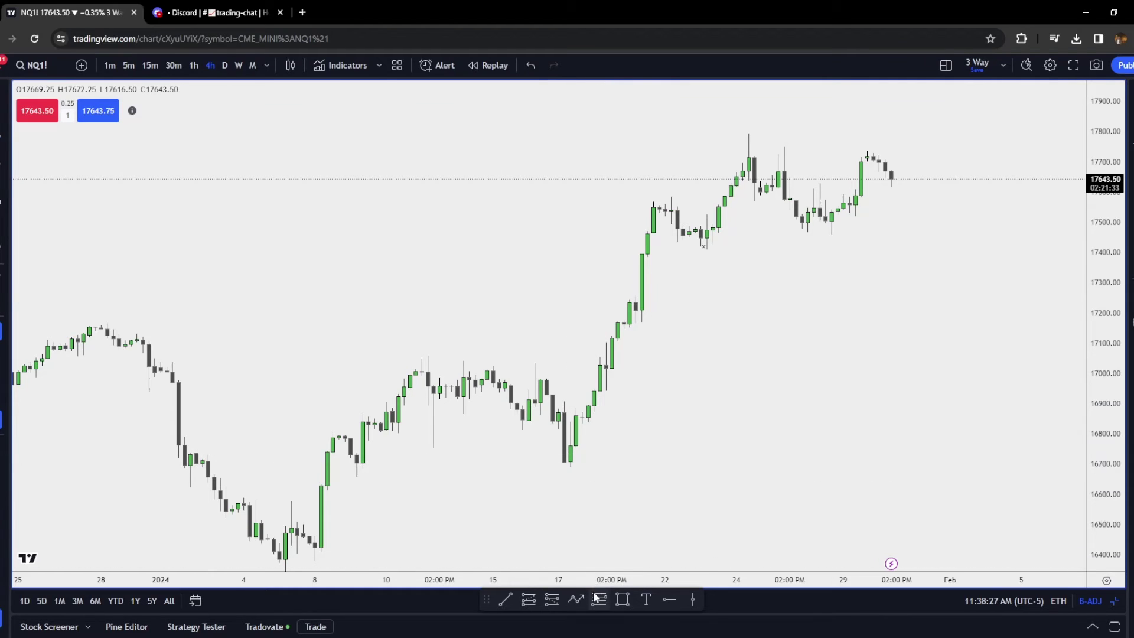
pyautogui.click(571, 467)
pyautogui.click(565, 401)
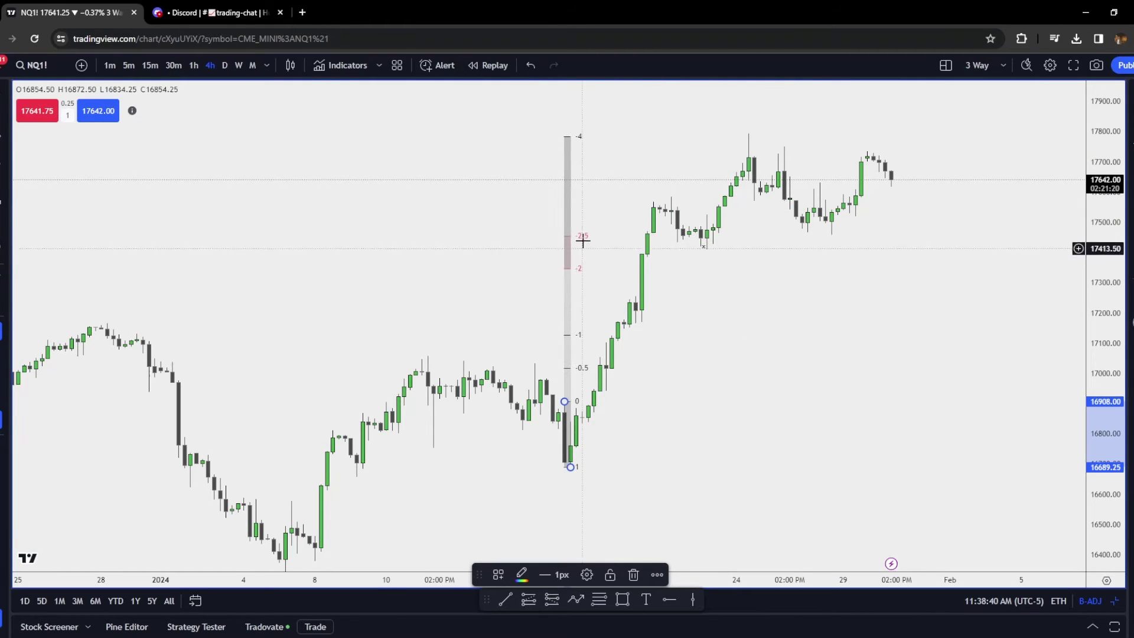
pyautogui.click(683, 304)
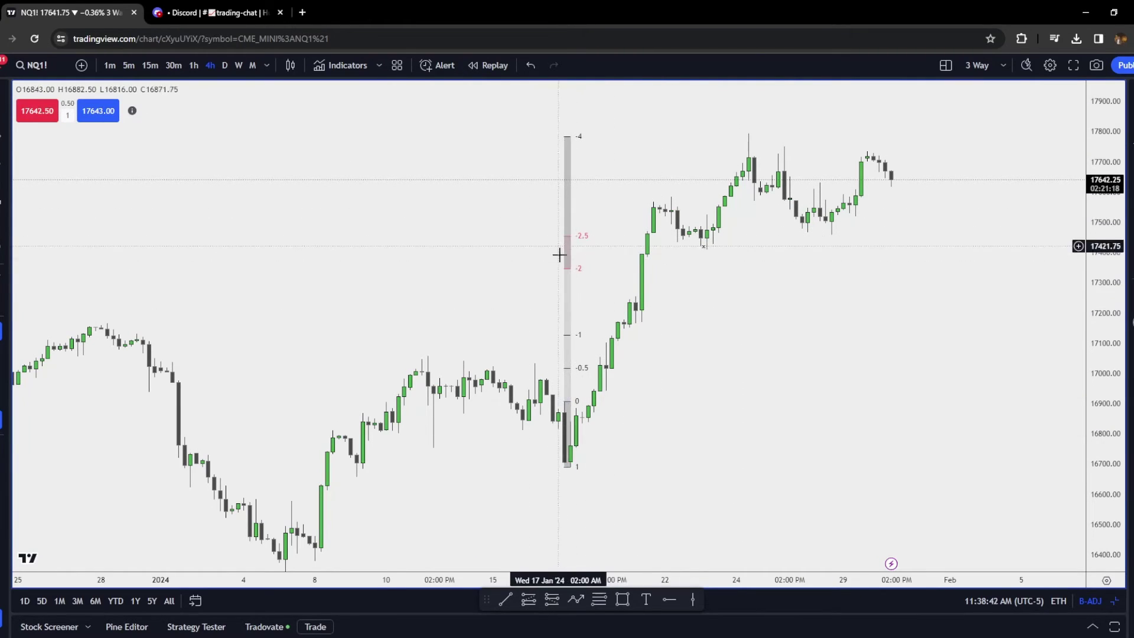
# - Draw a horizontal trend line at the -4 deviation level, 17783.50, extending just past the late-January swing high
pyautogui.click(505, 600)
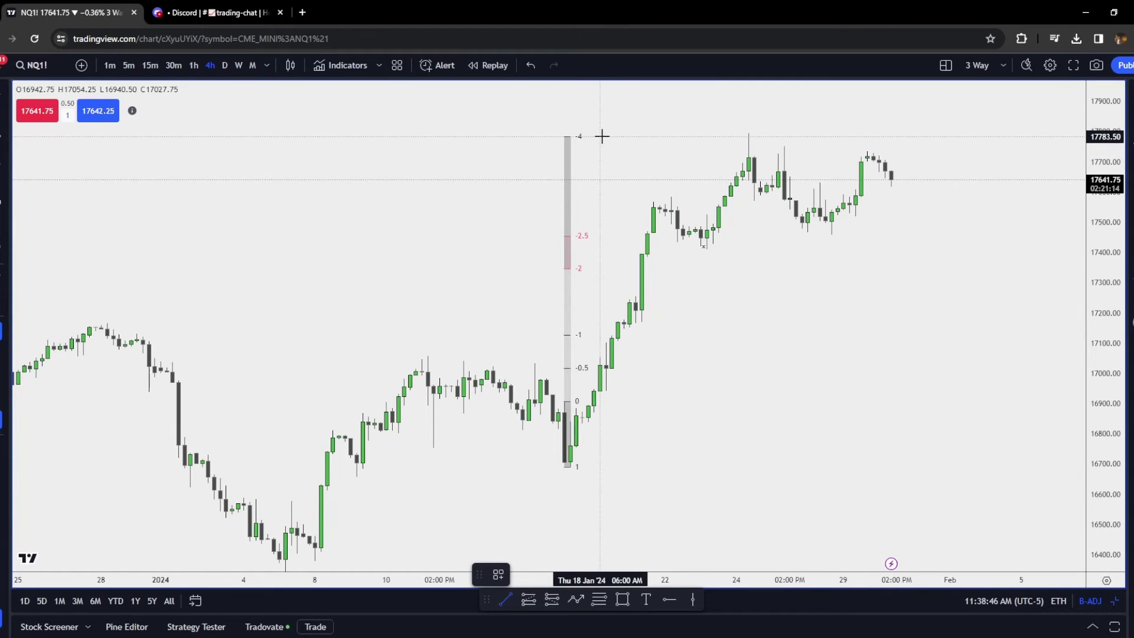
pyautogui.moveTo(601, 137); pyautogui.dragTo(762, 136)
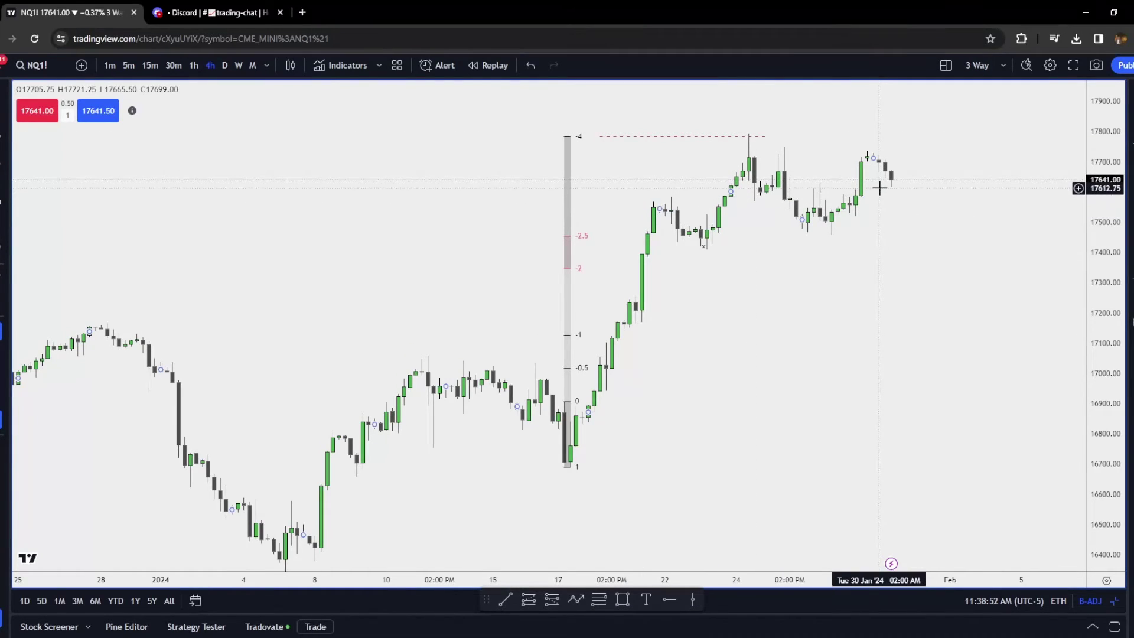
pyautogui.moveTo(851, 144); pyautogui.dragTo(774, 278)
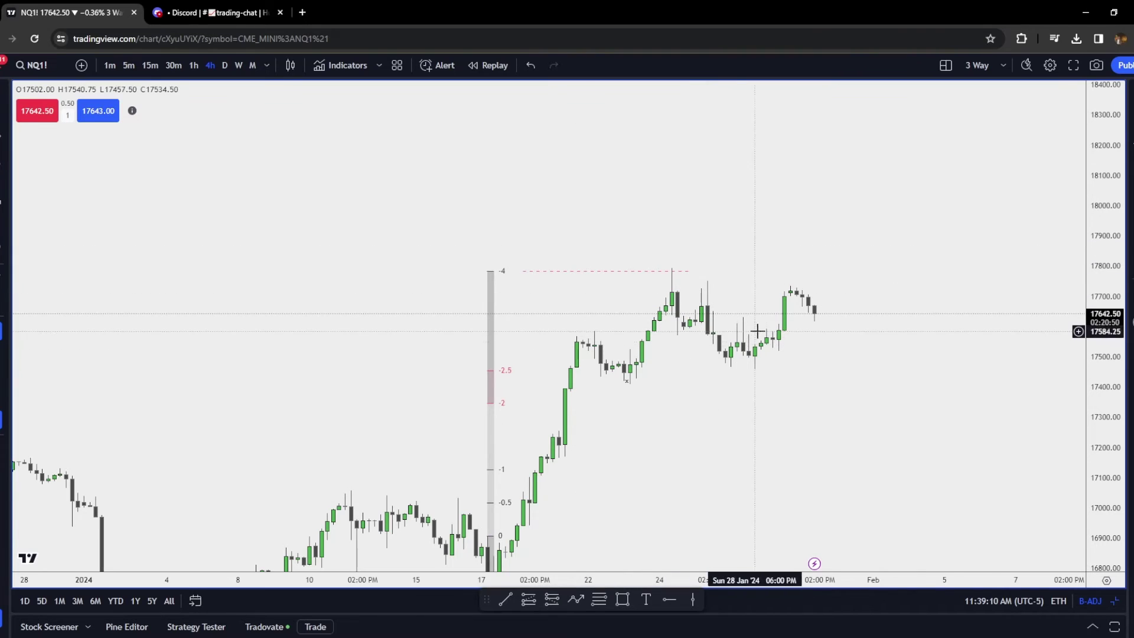
pyautogui.moveTo(736, 302); pyautogui.dragTo(751, 300)
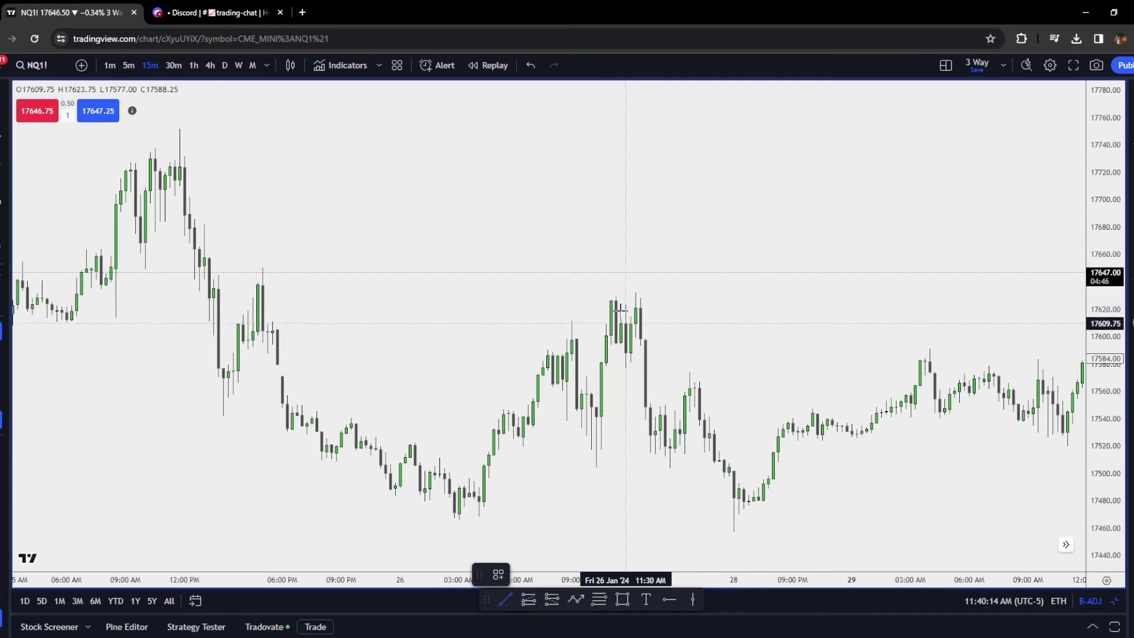
# - Draw a short trend line at 17629.50 across the 26 January twin highs and apply the H/L Taken template to it
pyautogui.click(655, 300)
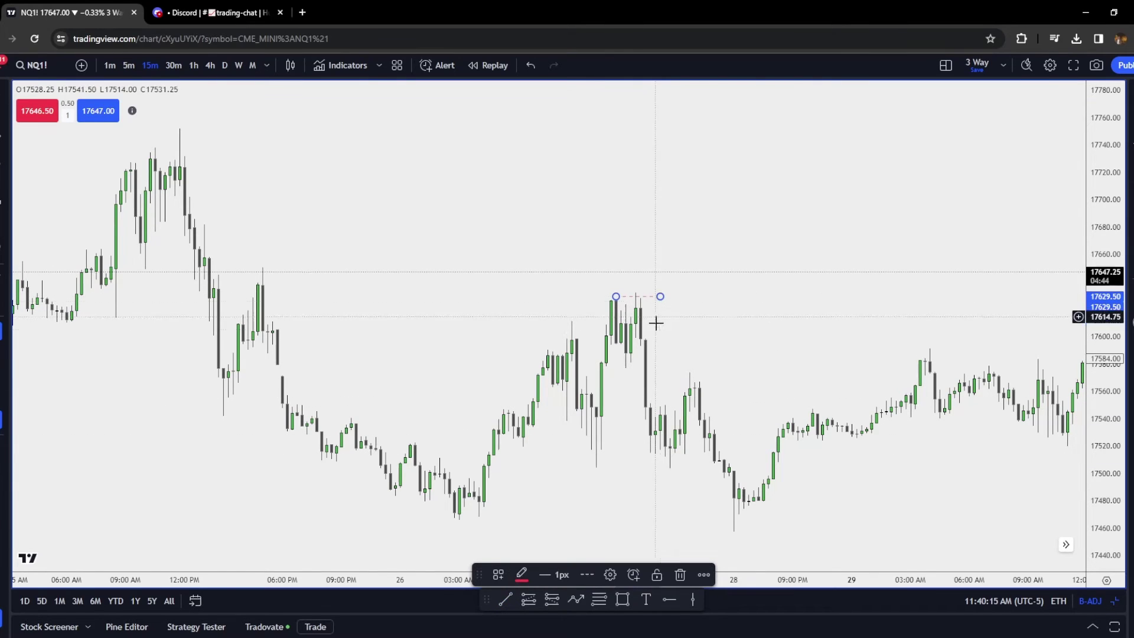
pyautogui.click(498, 574)
pyautogui.click(513, 584)
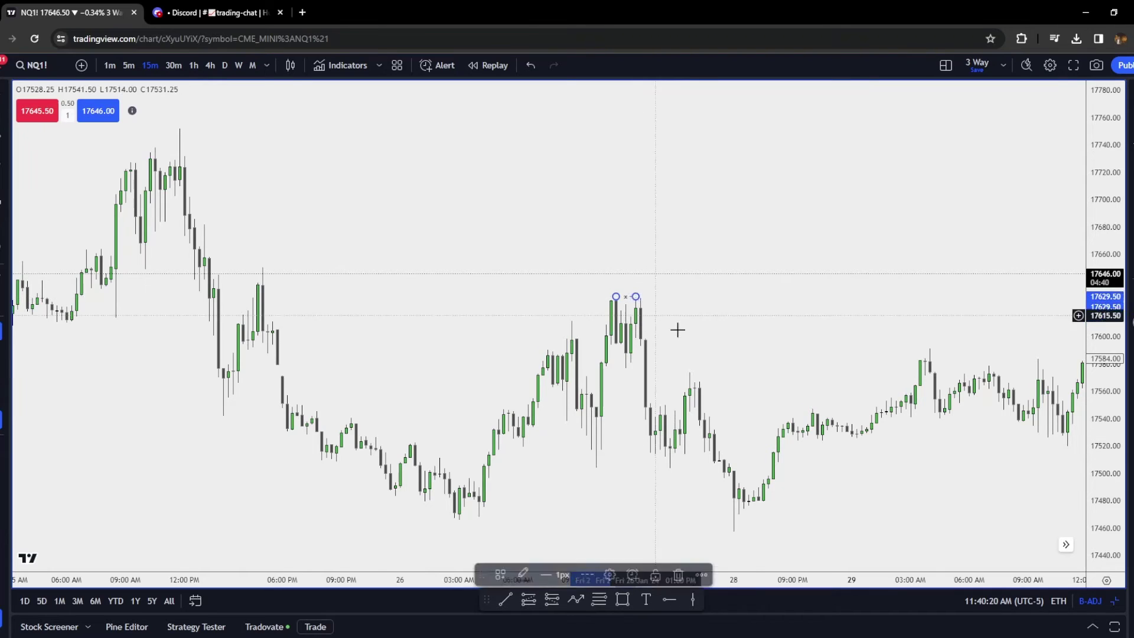
# - Draw a Fib Retracement from the 17632.00 high on 26 January down to the swing low between the twin highs
pyautogui.click(630, 294)
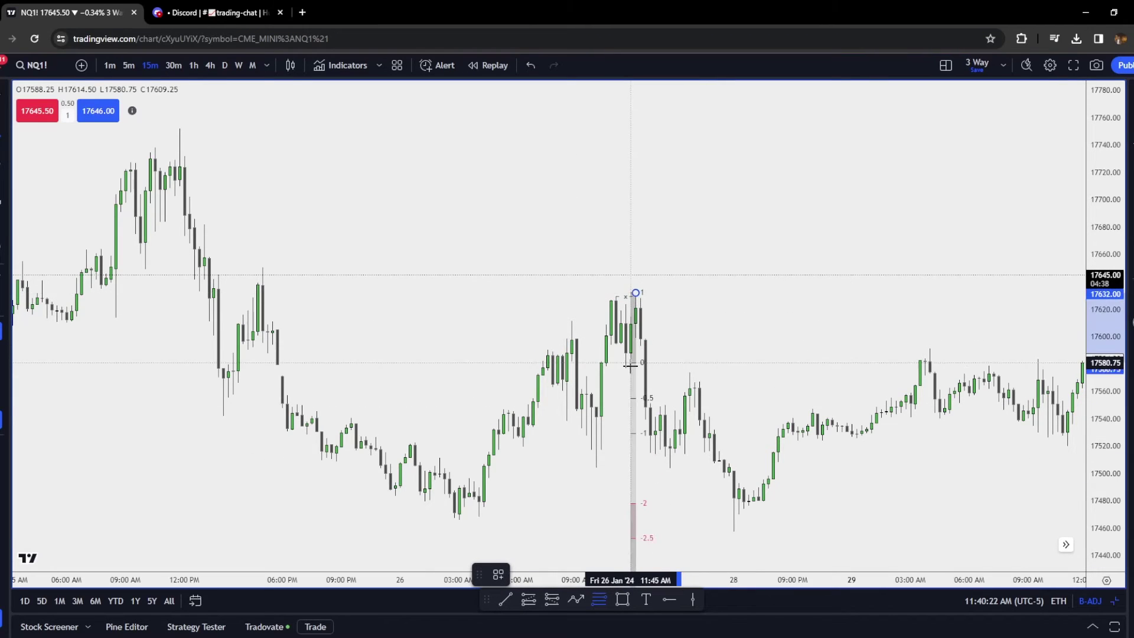
pyautogui.click(631, 367)
pyautogui.moveTo(724, 382)
pyautogui.mouseDown()
pyautogui.moveTo(678, 346)
pyautogui.moveTo(646, 354)
pyautogui.mouseUp()
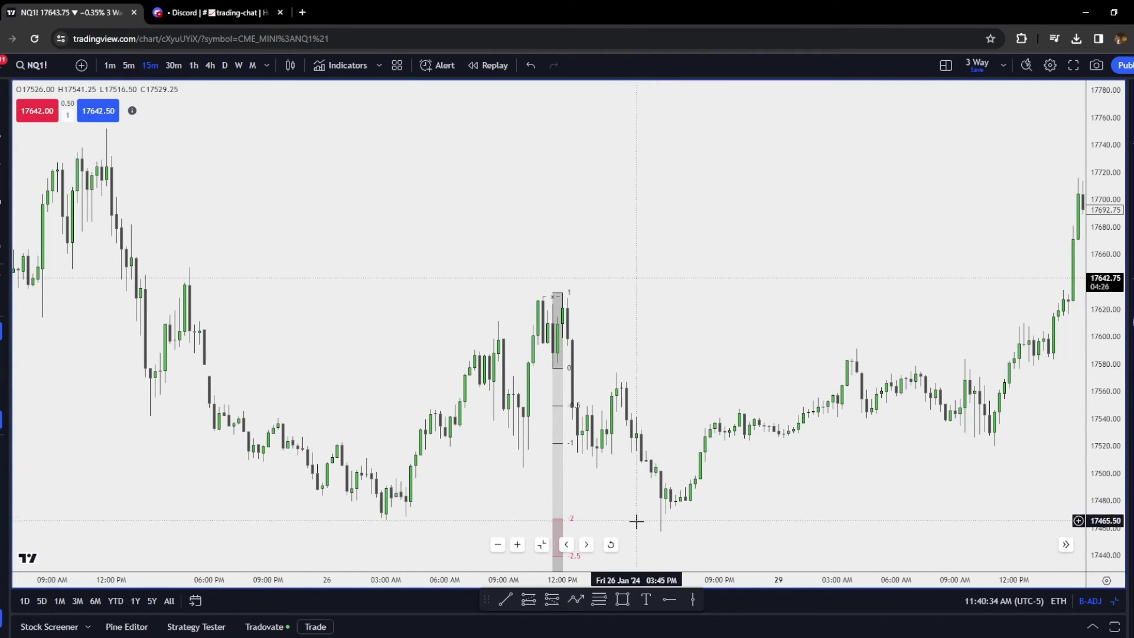
# - Draw a horizontal trend line at 17466.00 from the 3:00 AM low of 26 January, and apply the Sell Side Liquidity template
pyautogui.click(505, 599)
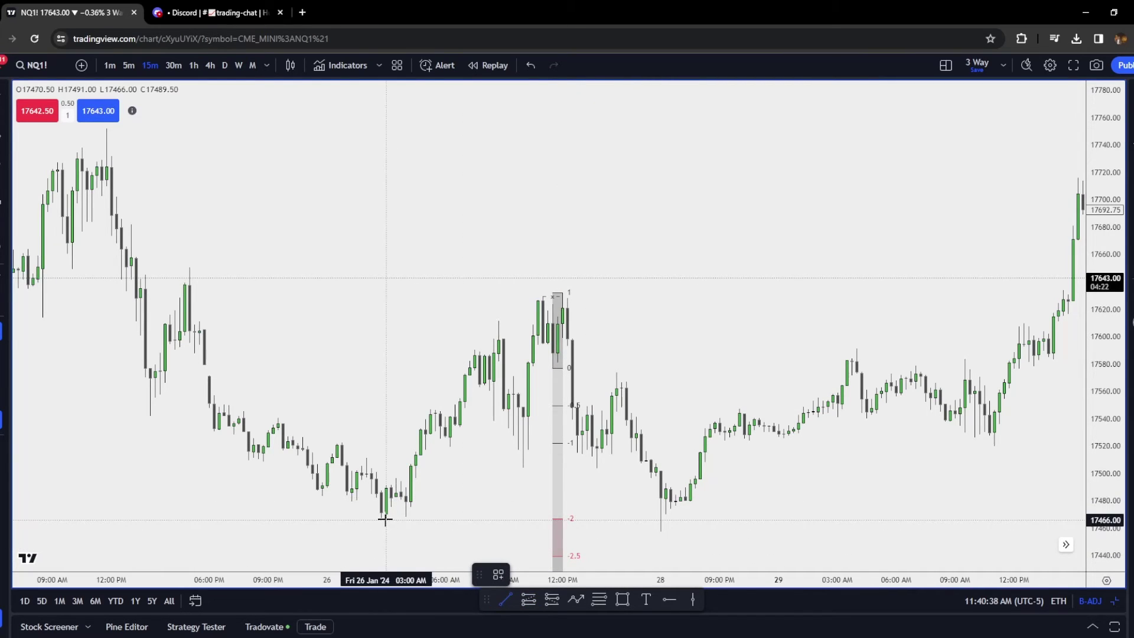
pyautogui.click(385, 519)
pyautogui.click(649, 541)
pyautogui.click(495, 569)
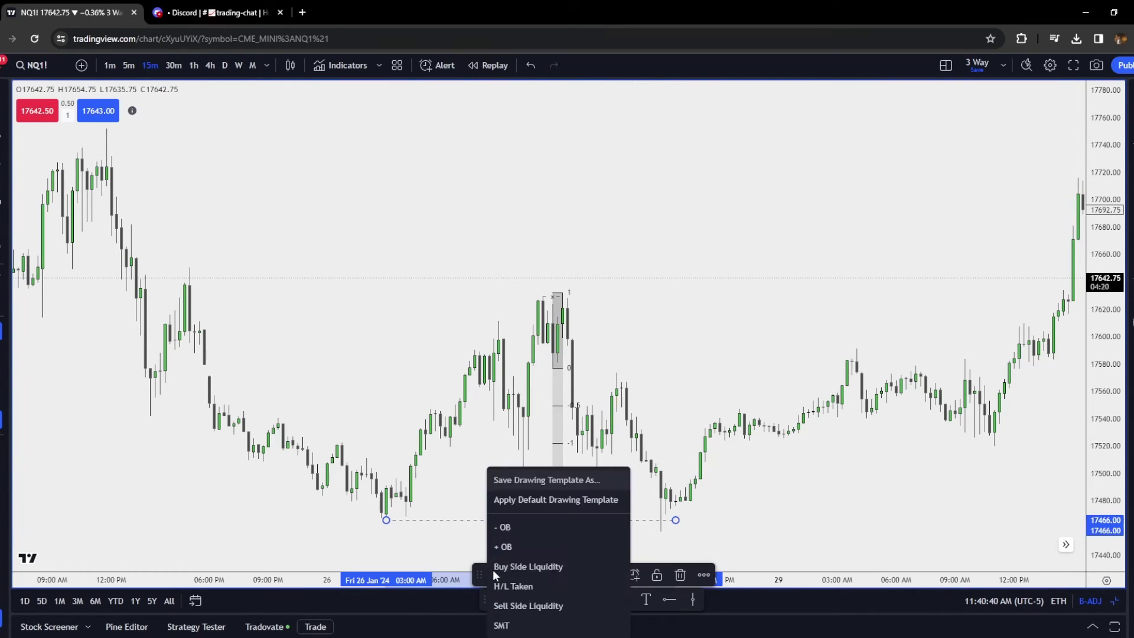
pyautogui.click(523, 601)
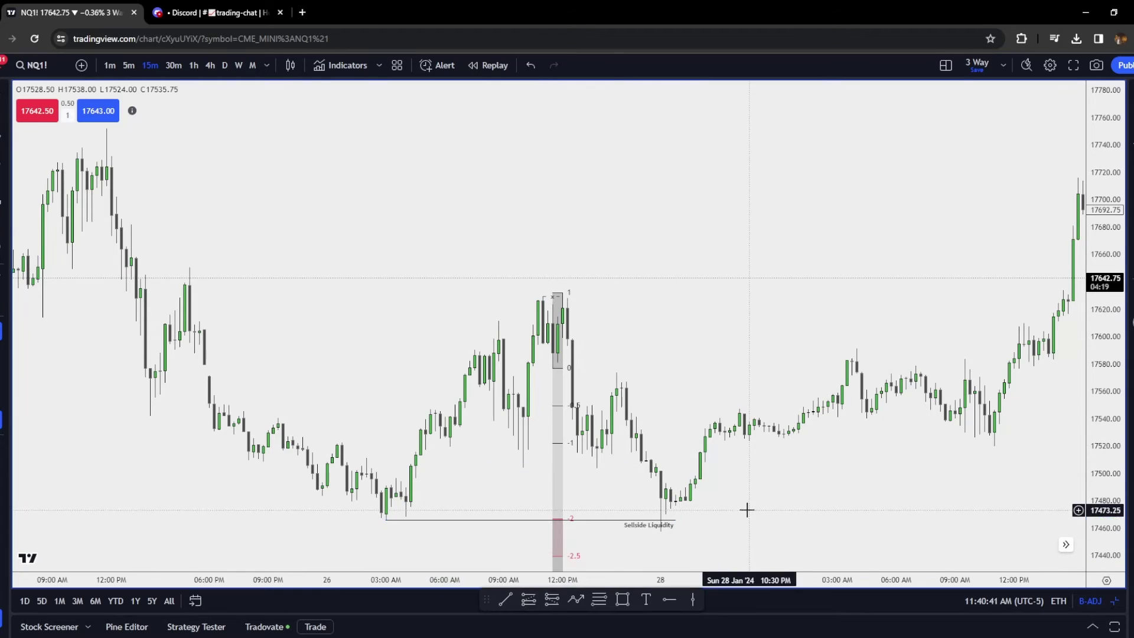
# - Shorten the Sellside Liquidity line to end at the candle that sweeps it, and compare it with the -2 deviation level
pyautogui.click(674, 520)
pyautogui.moveTo(674, 519); pyautogui.dragTo(659, 521)
pyautogui.click(602, 505)
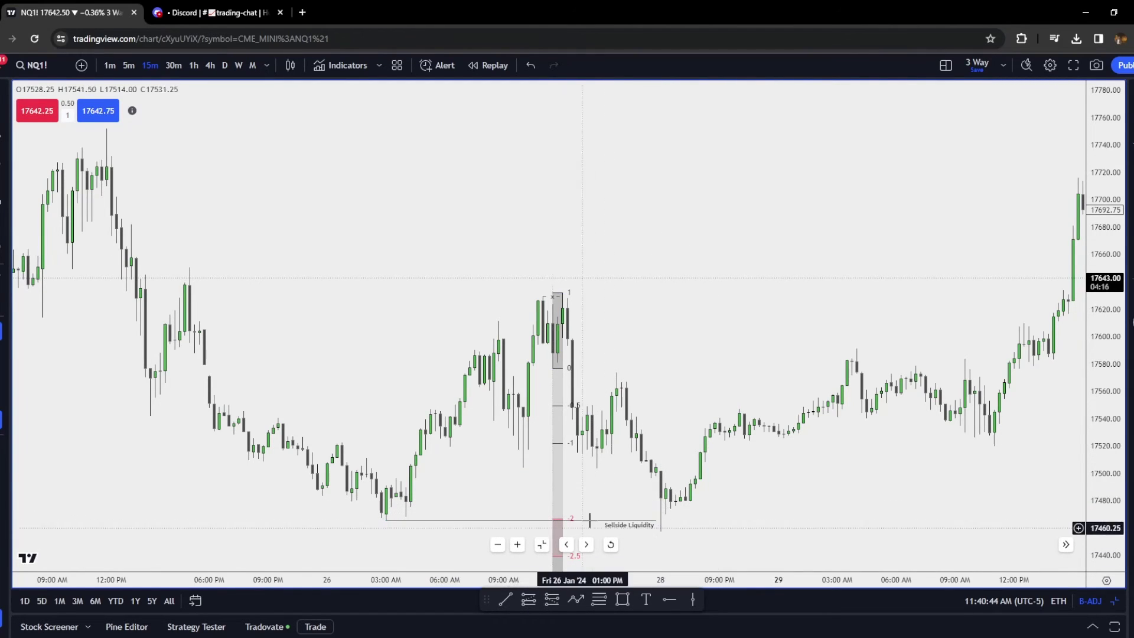
pyautogui.moveTo(1114, 493); pyautogui.dragTo(856, 430)
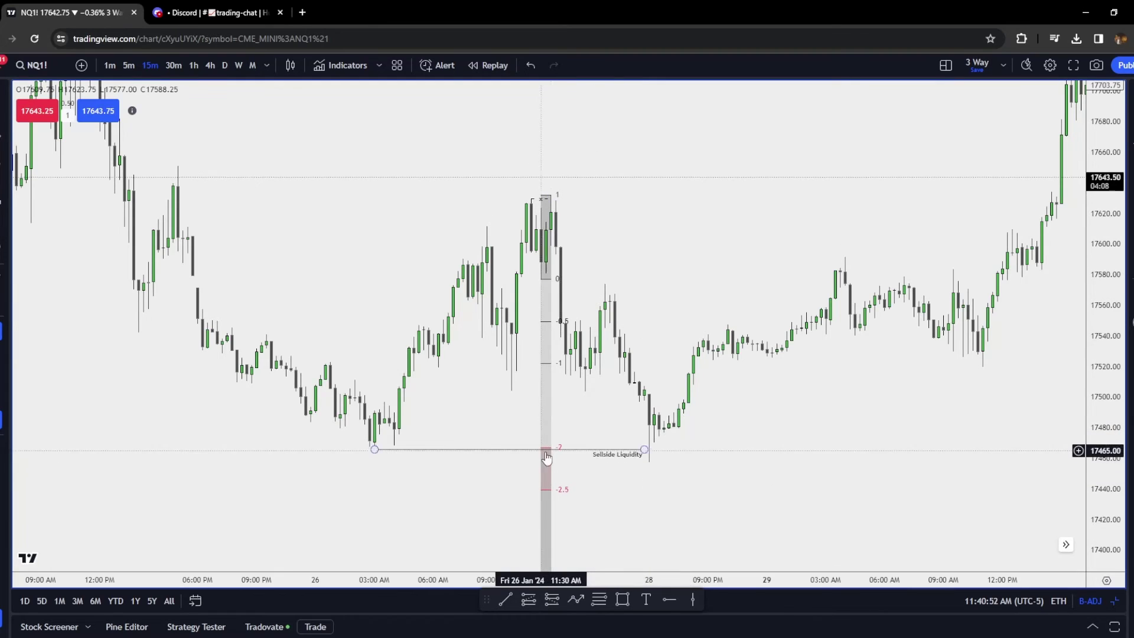
pyautogui.hscroll(5, 577, 478)
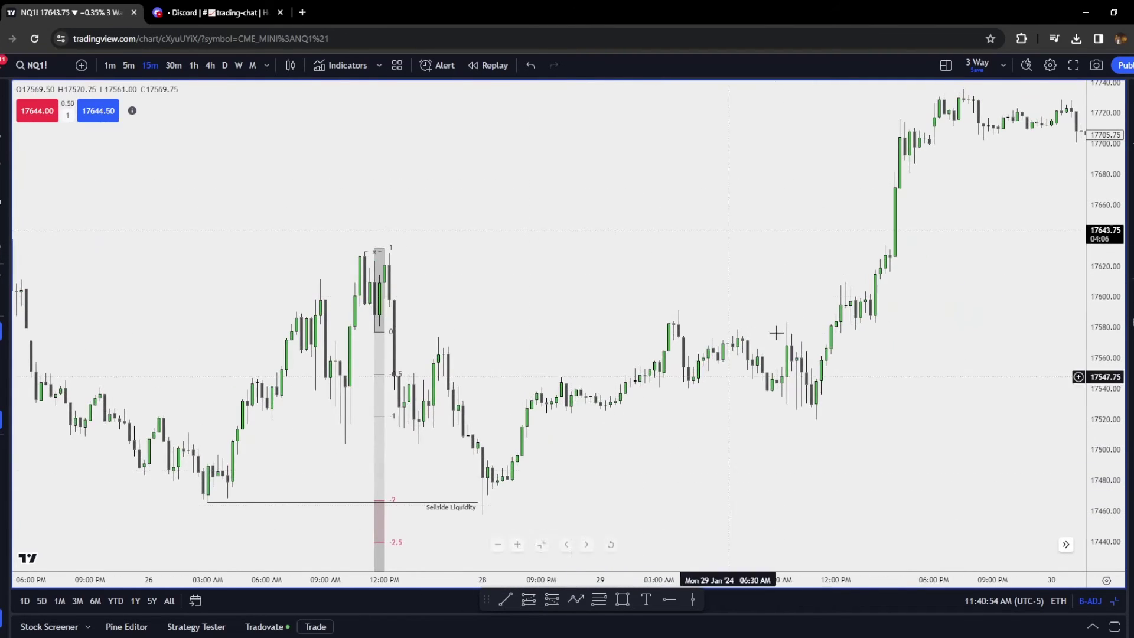
pyautogui.hscroll(-2, 590, 413)
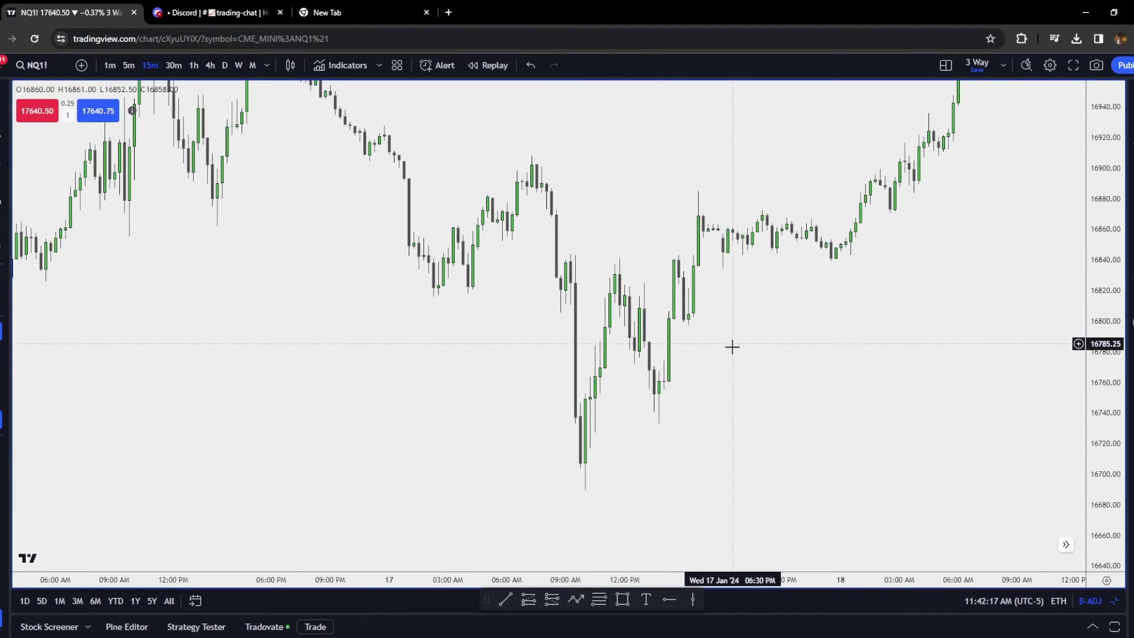
# - Draw a Fib Retracement from the 17 January morning high to the preceding swing low, and compare the sell-off with its deviation levels
pyautogui.moveTo(732, 347); pyautogui.dragTo(730, 388)
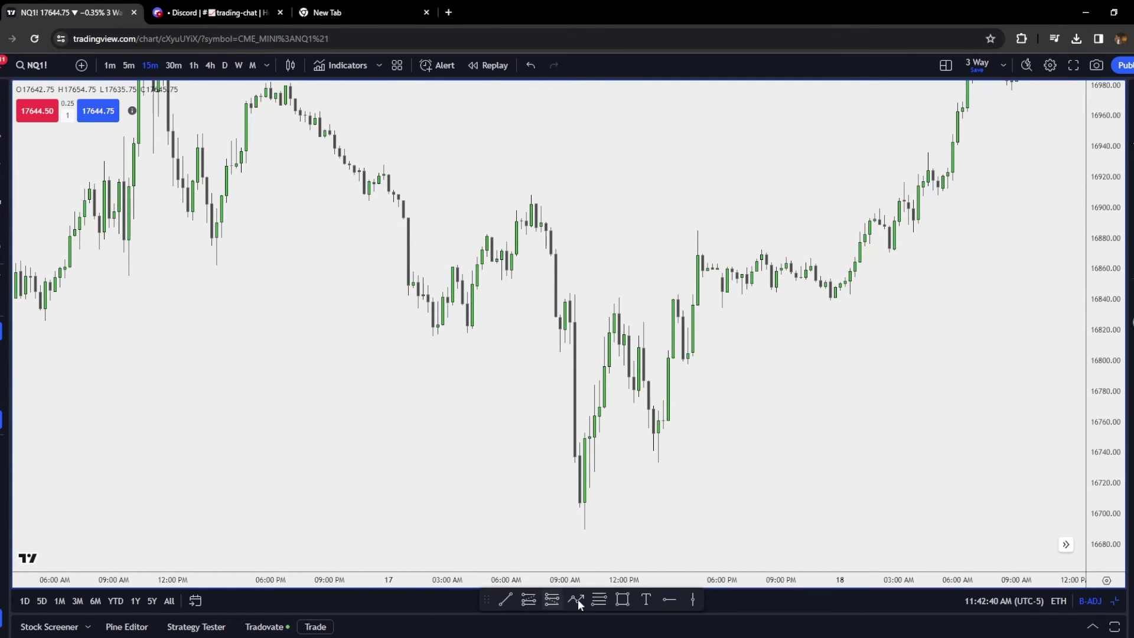
pyautogui.click(531, 195)
pyautogui.click(501, 277)
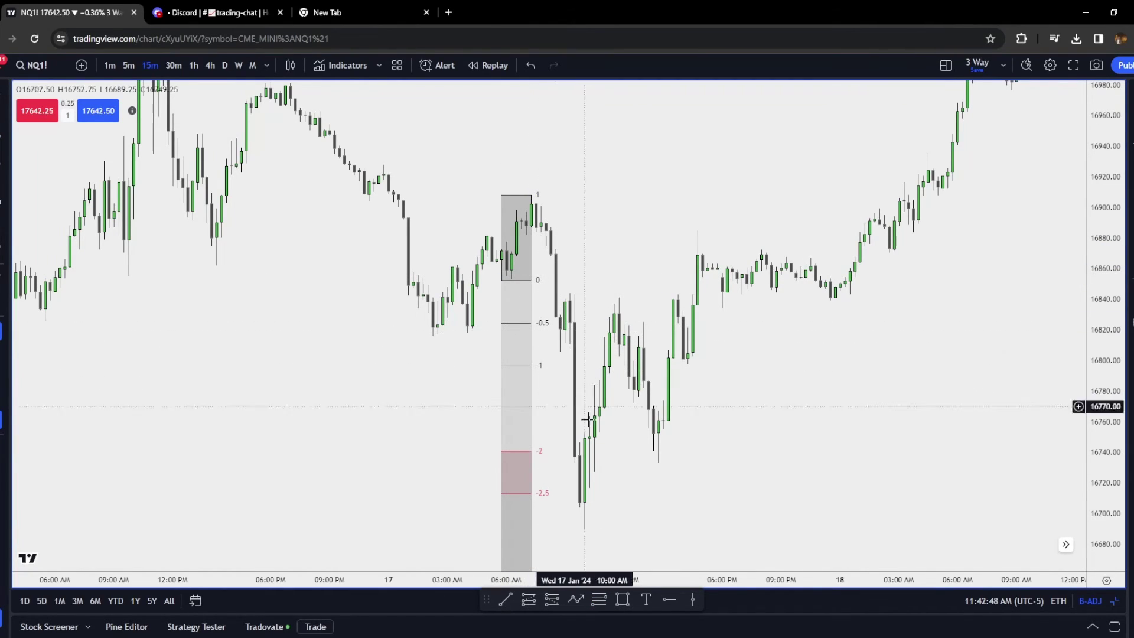
pyautogui.moveTo(586, 419); pyautogui.dragTo(574, 388)
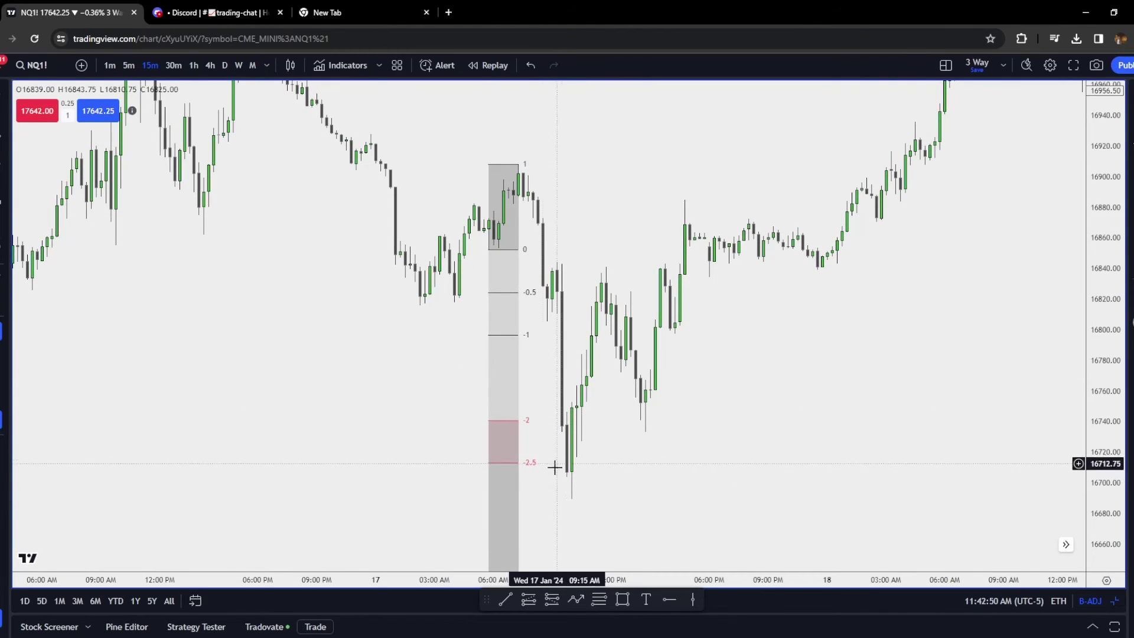
pyautogui.moveTo(562, 464); pyautogui.dragTo(423, 586)
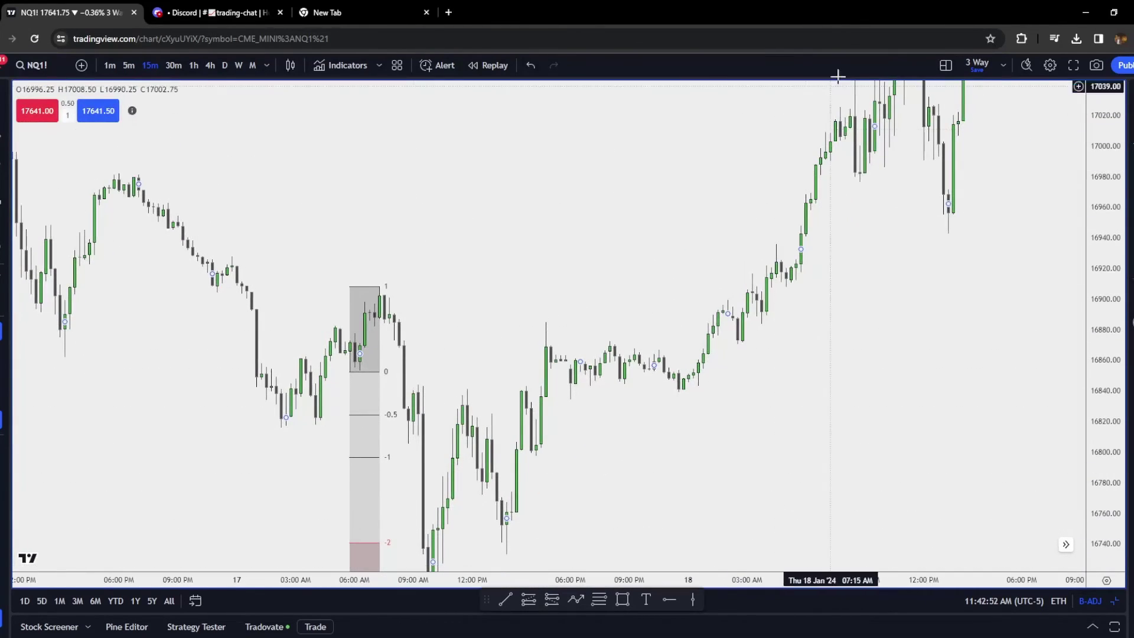
pyautogui.moveTo(666, 368)
pyautogui.mouseDown()
pyautogui.moveTo(682, 327)
pyautogui.moveTo(726, 295)
pyautogui.moveTo(771, 224)
pyautogui.moveTo(911, 233)
pyautogui.mouseUp()
pyautogui.moveTo(654, 251); pyautogui.dragTo(673, 304)
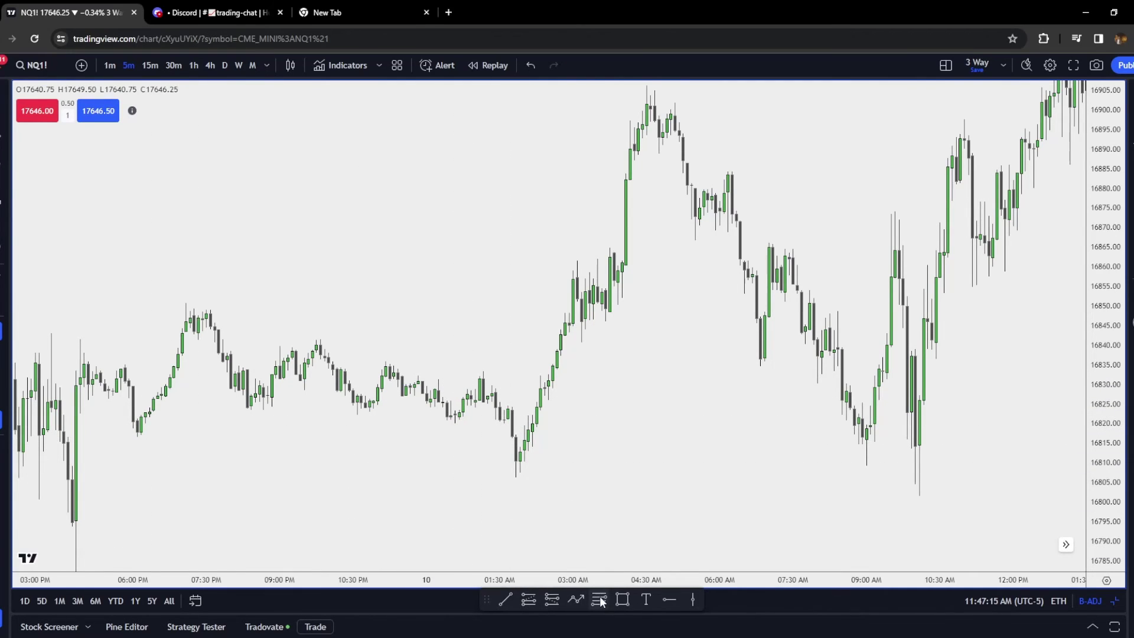
# - Draw a Fib Retracement from the early 10 January low, 16806.25, to the 16833.25 high, and compare the rally with its deviation levels
pyautogui.click(514, 476)
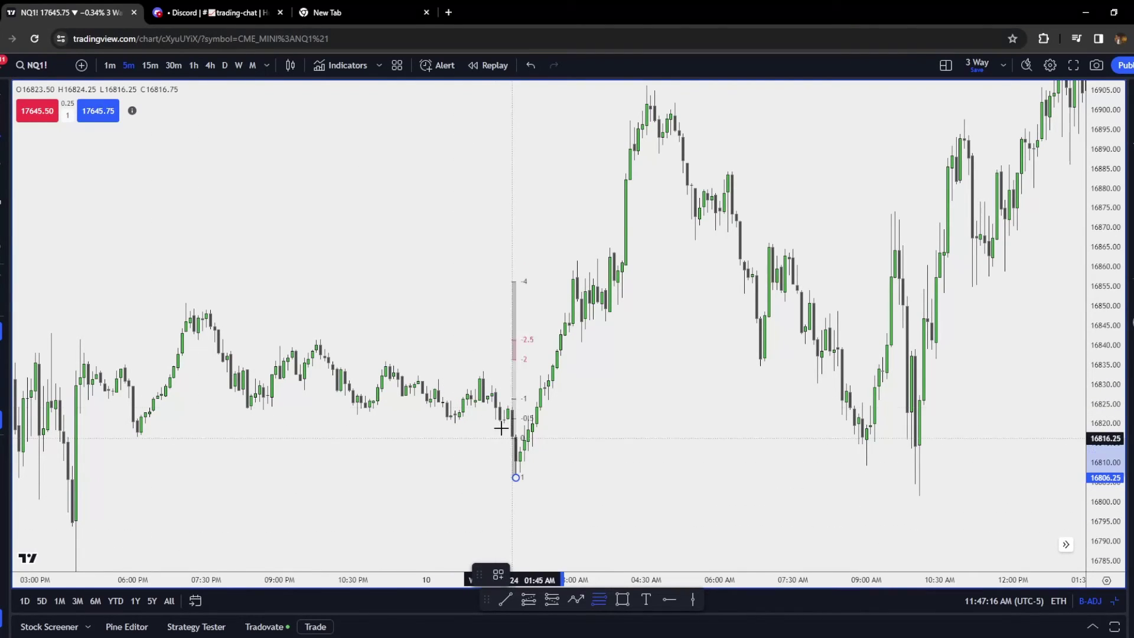
pyautogui.click(483, 371)
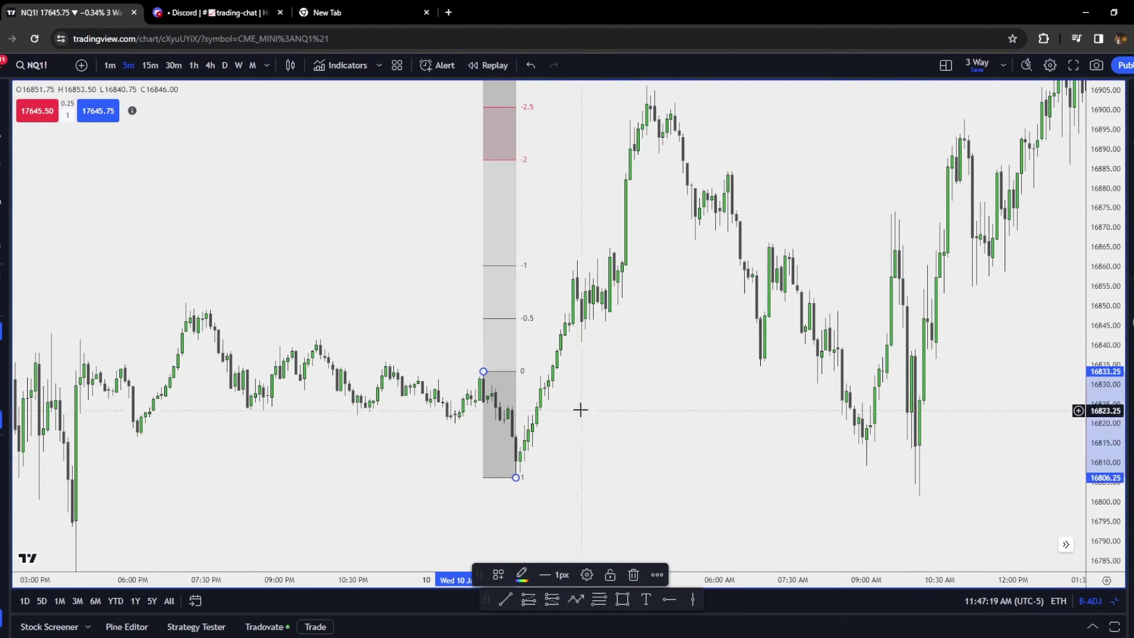
pyautogui.moveTo(580, 409); pyautogui.dragTo(570, 516)
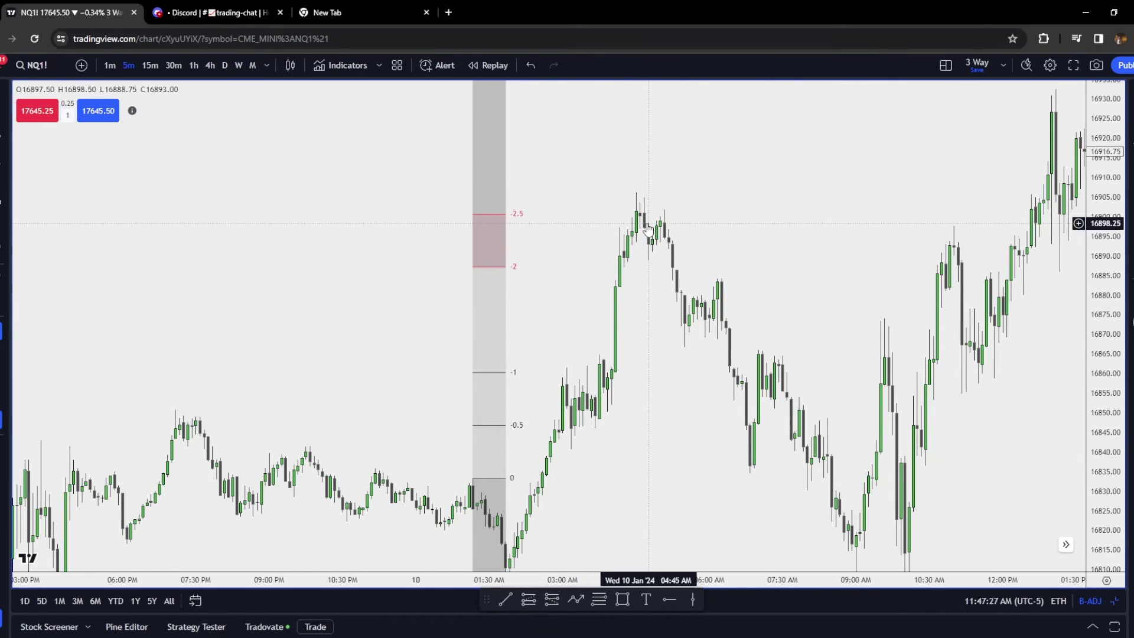
pyautogui.moveTo(674, 382); pyautogui.dragTo(571, 265)
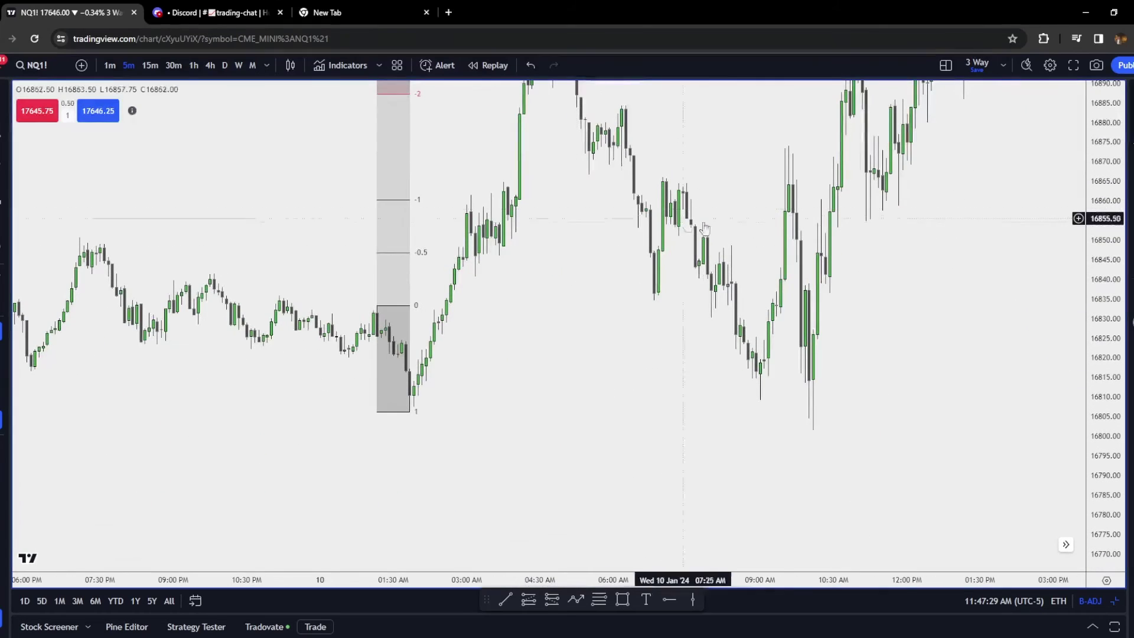
pyautogui.moveTo(805, 433); pyautogui.dragTo(758, 513)
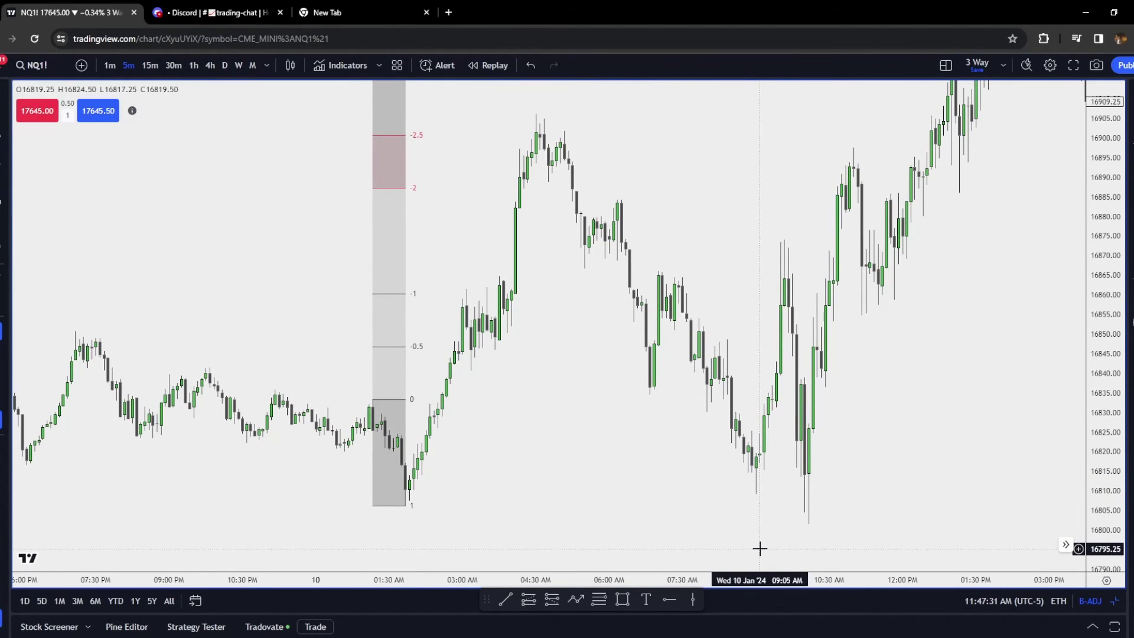
pyautogui.moveTo(749, 476); pyautogui.dragTo(650, 402)
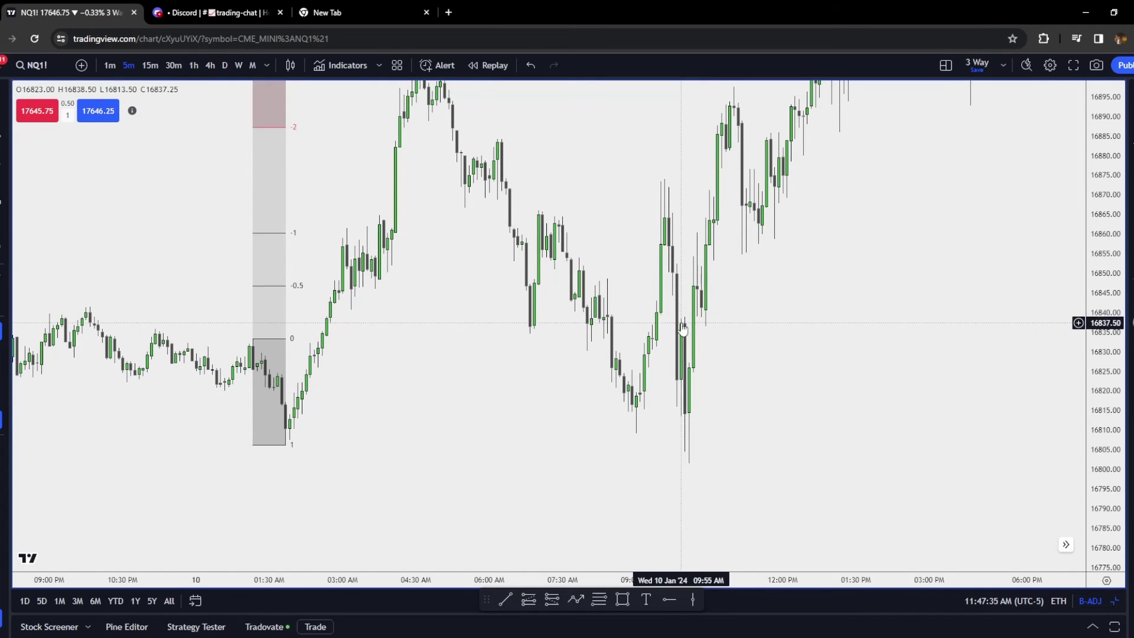
# - Draw a Fib Retracement from the 10 January 16801.50 low to the 16839.00 high, and compare the rally with its -2 to -4 levels
pyautogui.moveTo(683, 330); pyautogui.dragTo(443, 329)
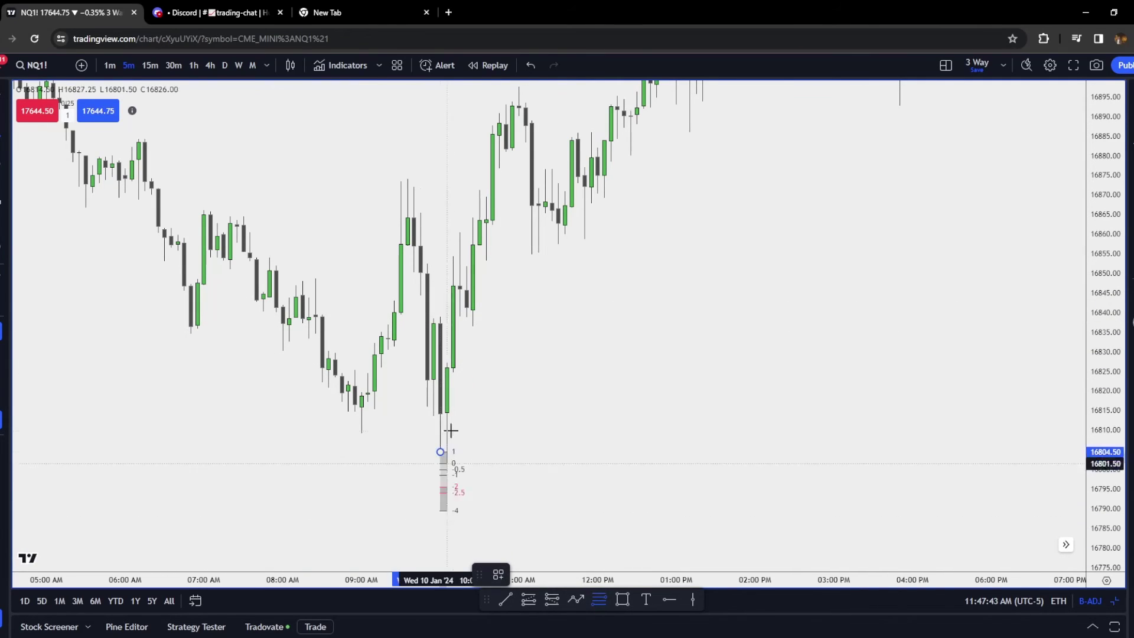
pyautogui.click(440, 318)
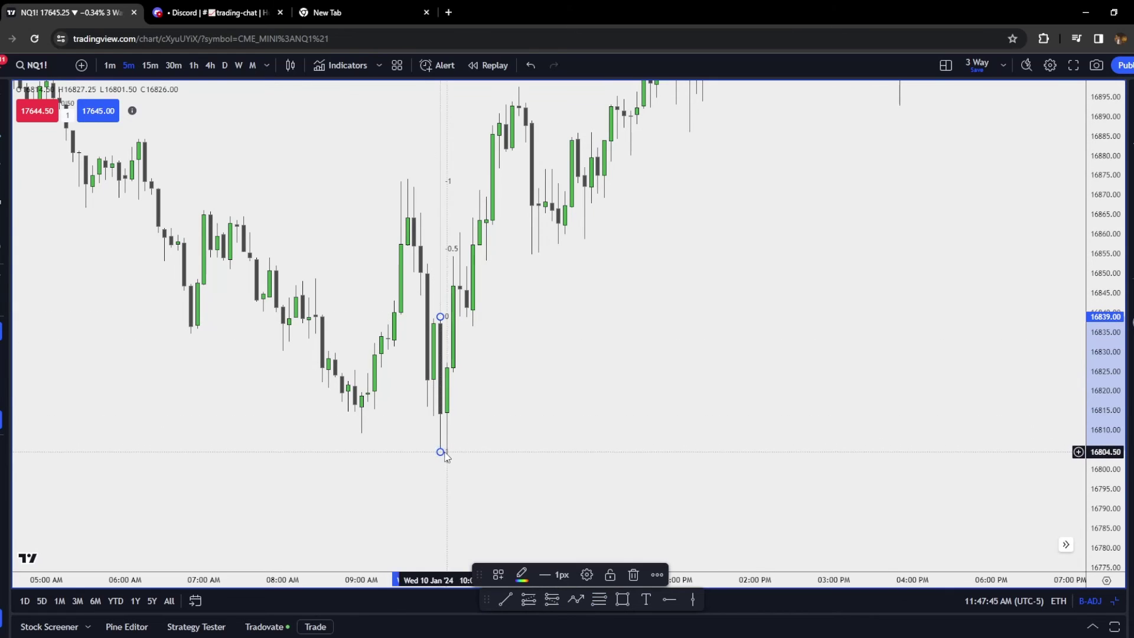
pyautogui.moveTo(444, 453); pyautogui.dragTo(450, 456)
pyautogui.moveTo(512, 289)
pyautogui.mouseDown()
pyautogui.moveTo(521, 378)
pyautogui.moveTo(481, 447)
pyautogui.mouseUp()
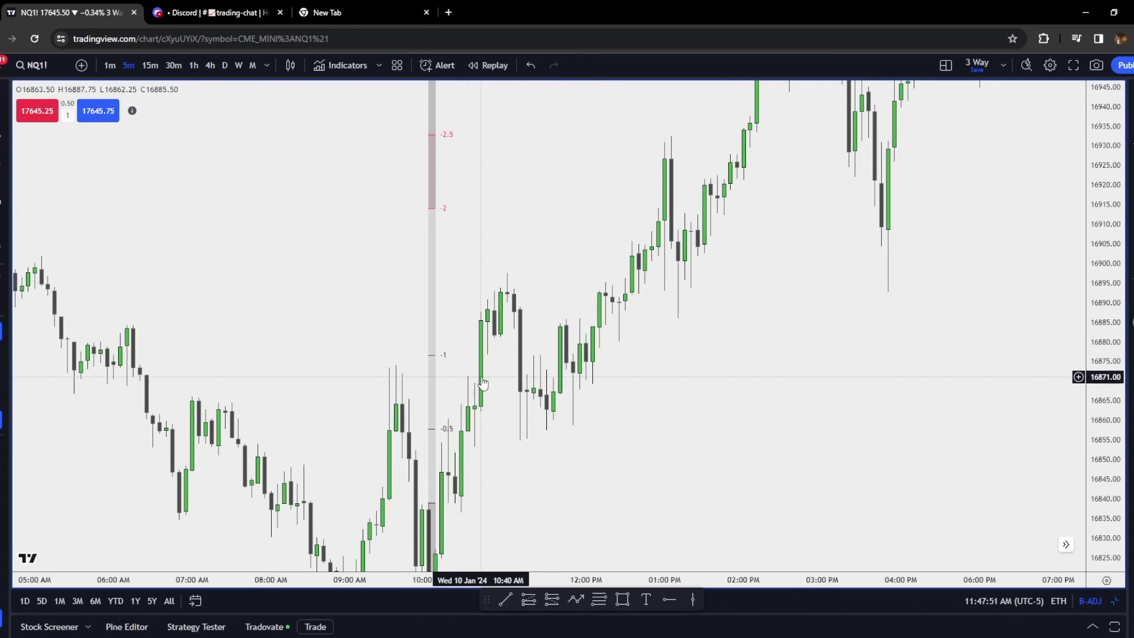
pyautogui.moveTo(430, 158); pyautogui.dragTo(405, 221)
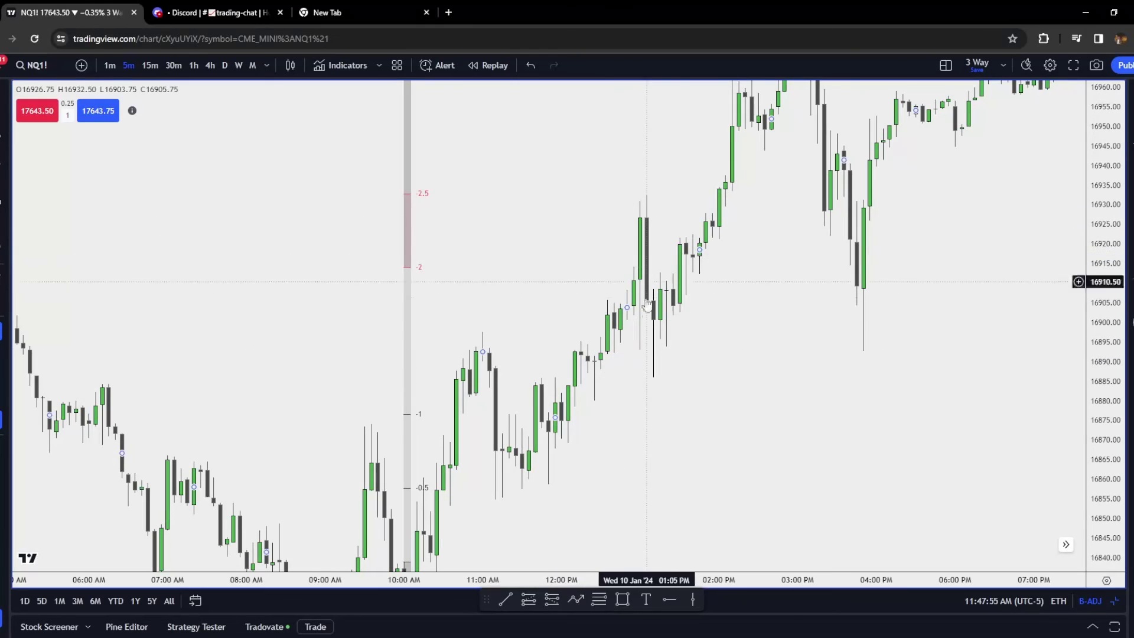
pyautogui.moveTo(732, 215); pyautogui.dragTo(704, 225)
pyautogui.moveTo(716, 185); pyautogui.dragTo(527, 172)
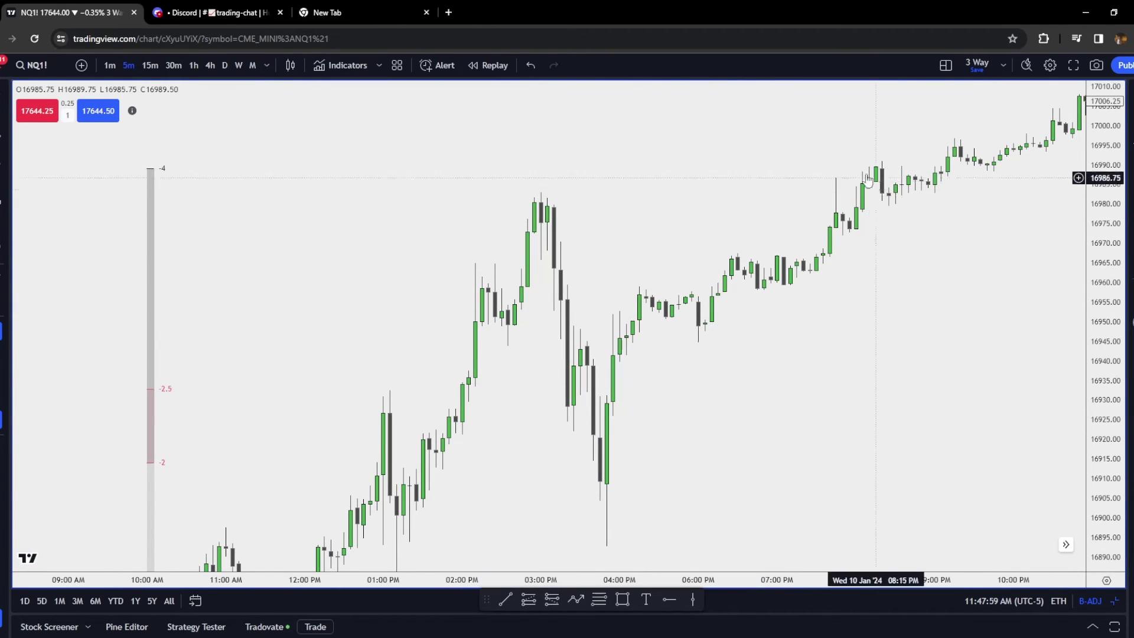
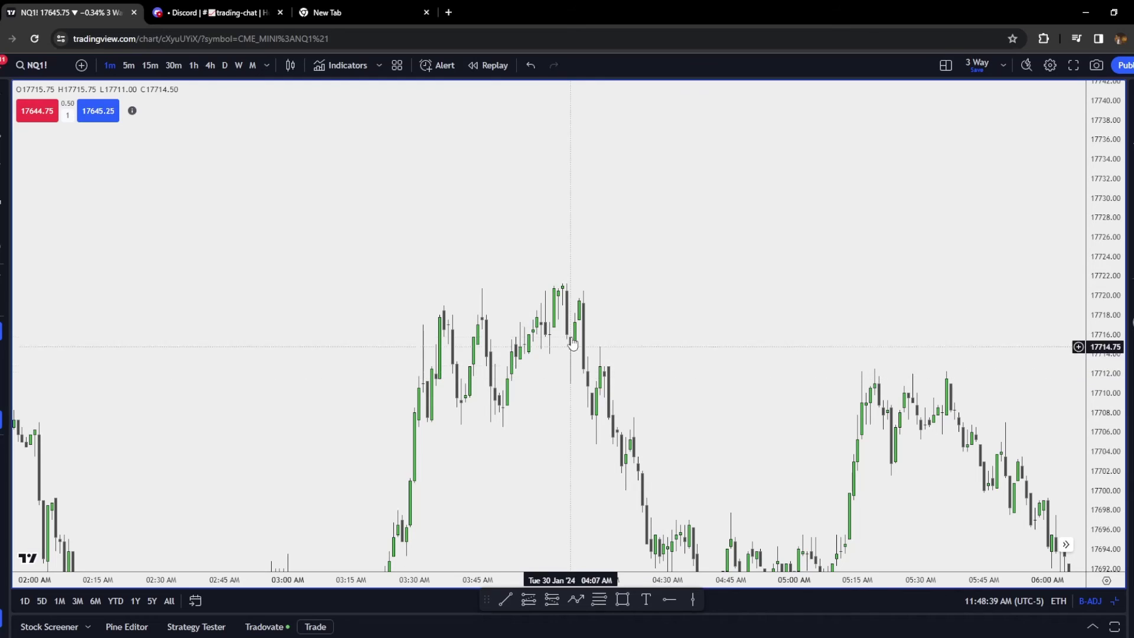
# - Draw a horizontal trend line from the 17720.75 high on 30 January to the candle that sweeps it around 04:05 AM
pyautogui.click(503, 600)
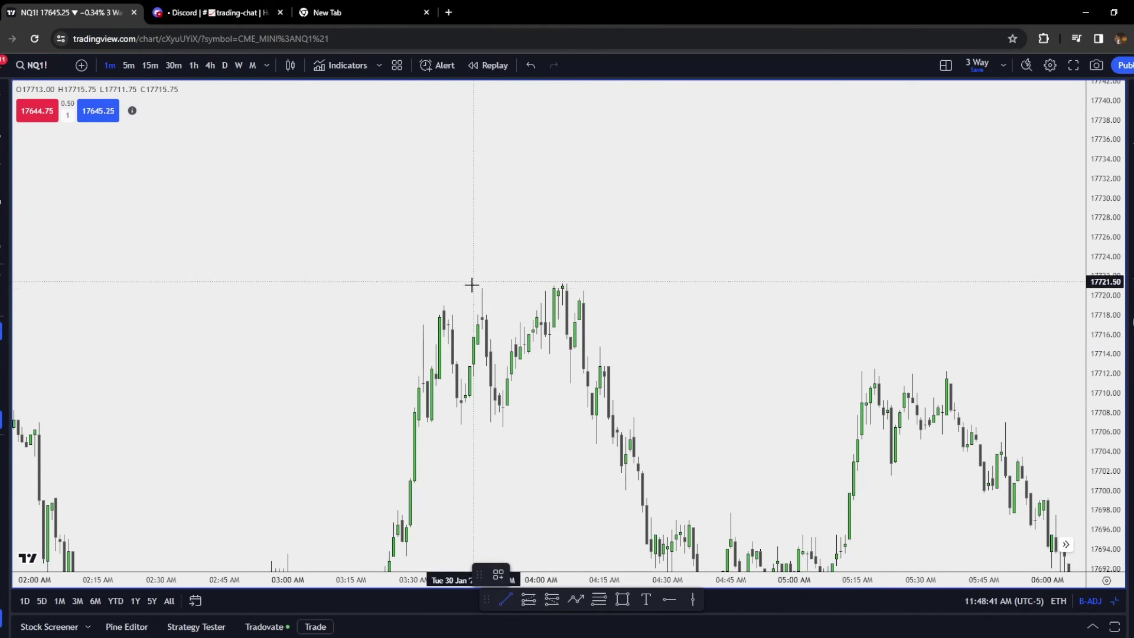
pyautogui.click(482, 288)
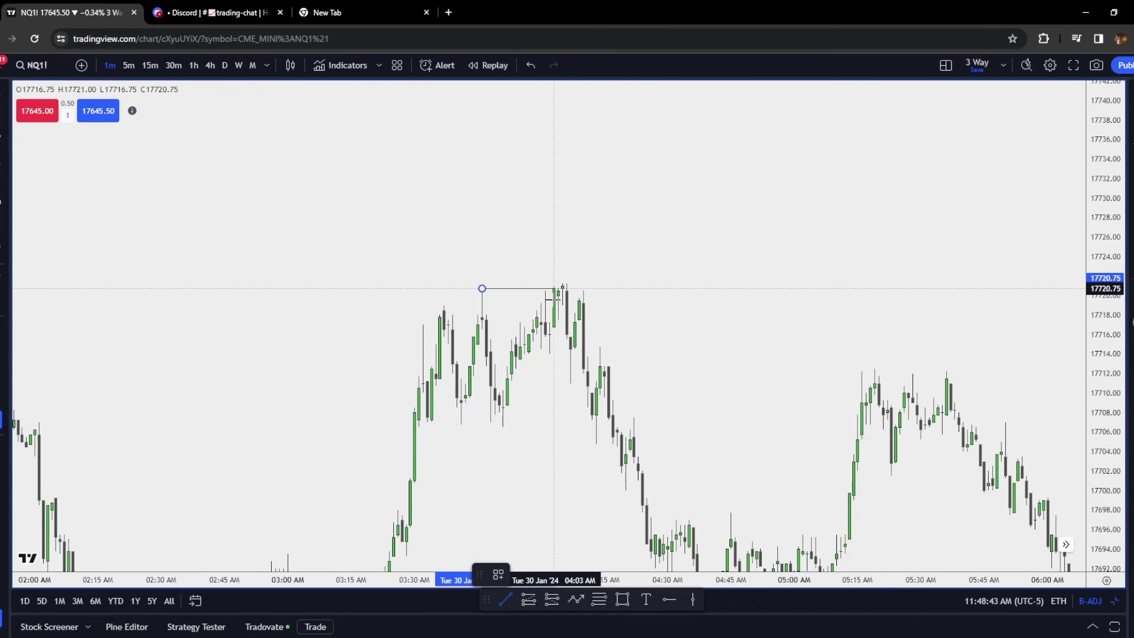
pyautogui.click(561, 300)
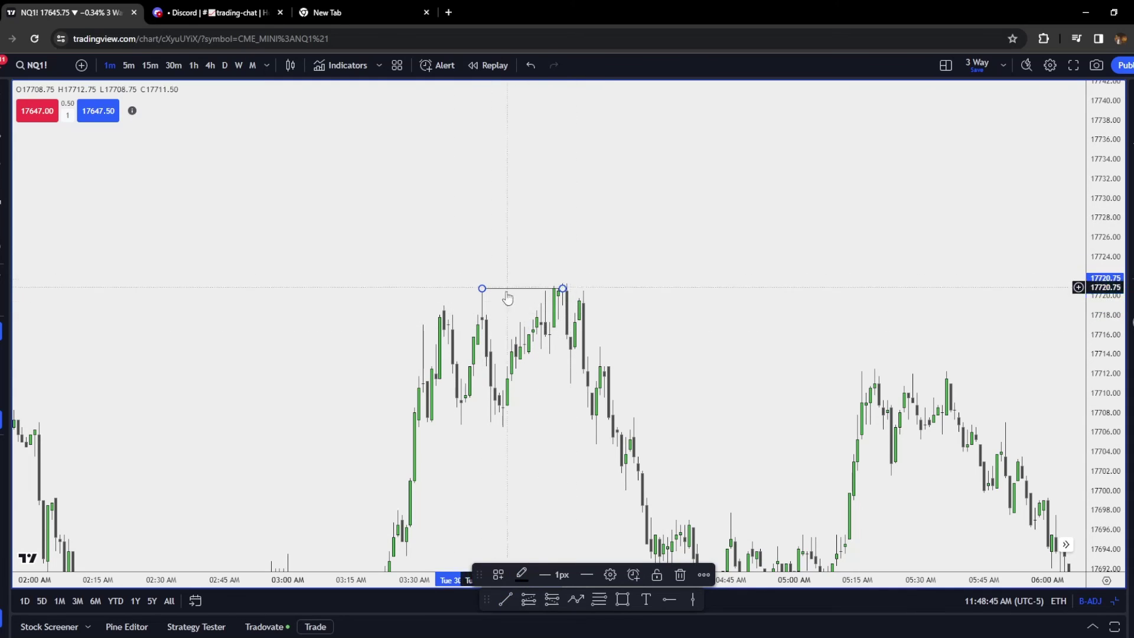
pyautogui.click(590, 309)
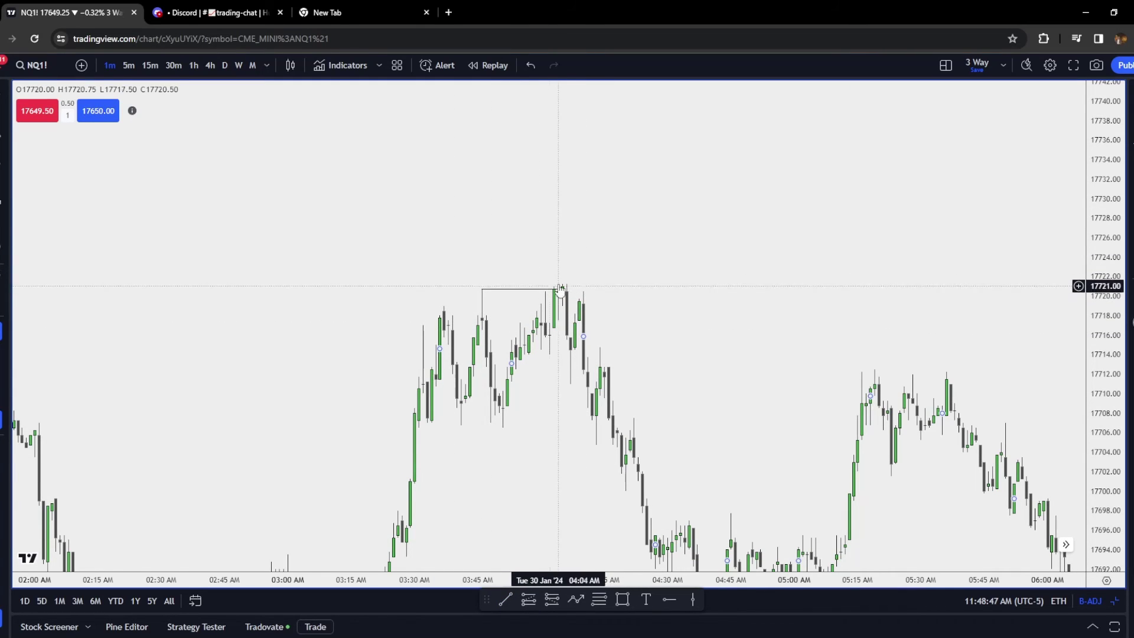
# - Draw a Fib Retracement from the 17721.25 high to the 17714.00 low, and mark its -4 level with a horizontal line at 17685.00
pyautogui.click(592, 600)
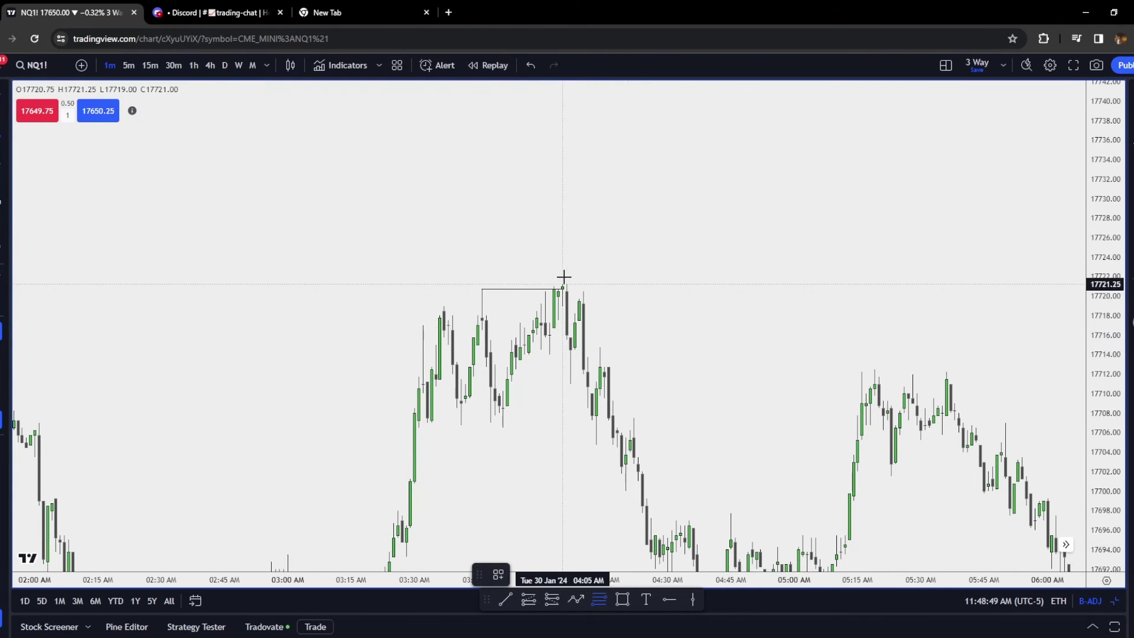
pyautogui.click(549, 354)
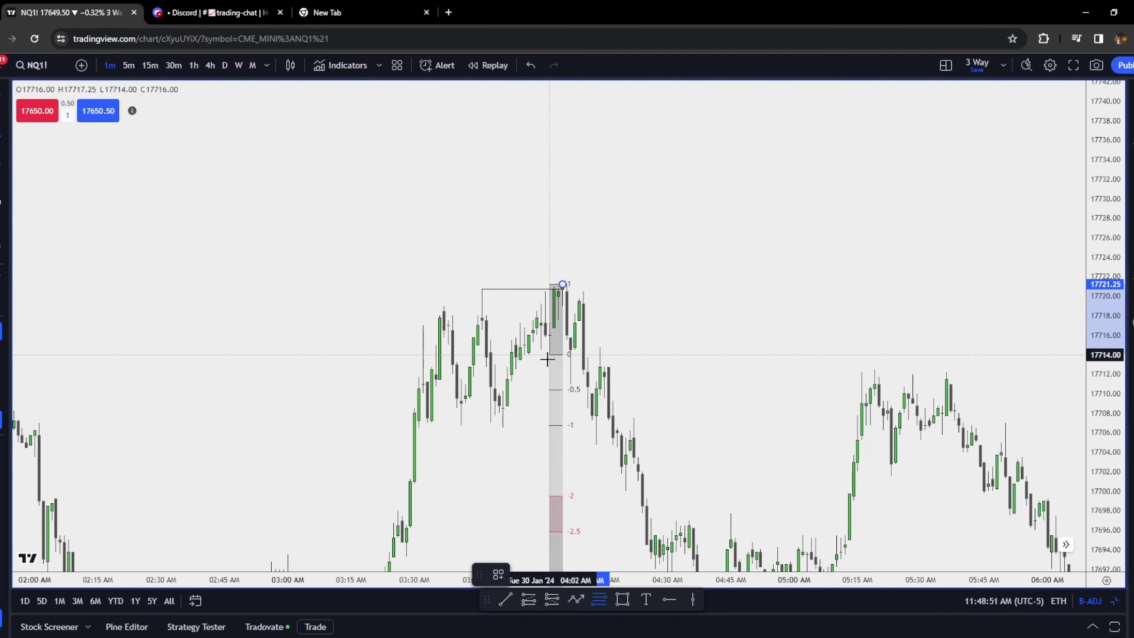
pyautogui.moveTo(700, 450); pyautogui.dragTo(689, 337)
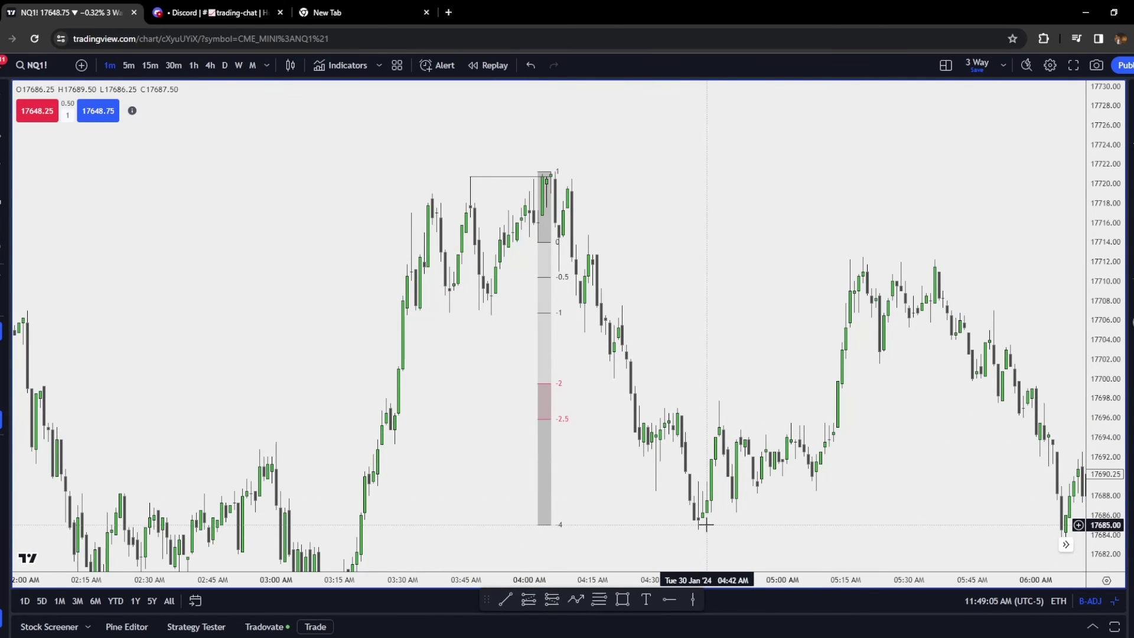
pyautogui.click(511, 599)
pyautogui.moveTo(579, 525); pyautogui.dragTo(752, 526)
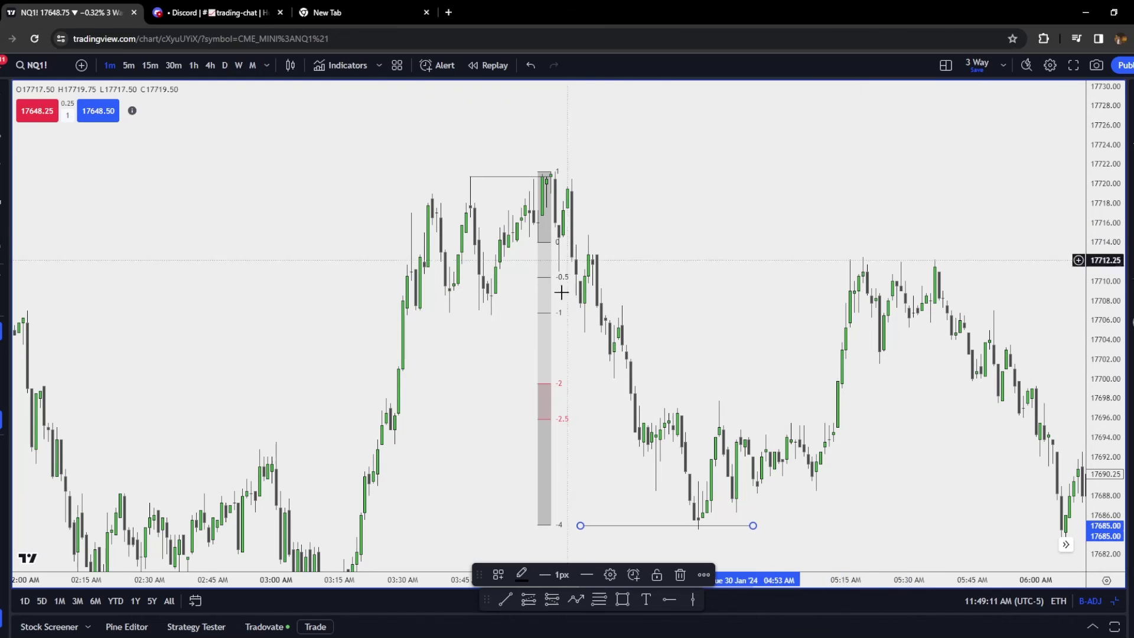
# - Draw a Fib Retracement from the 17712.25 high after 05:30 AM to the nearby swing low, and compare the sell-off with its deviation levels
pyautogui.moveTo(894, 355); pyautogui.dragTo(759, 342)
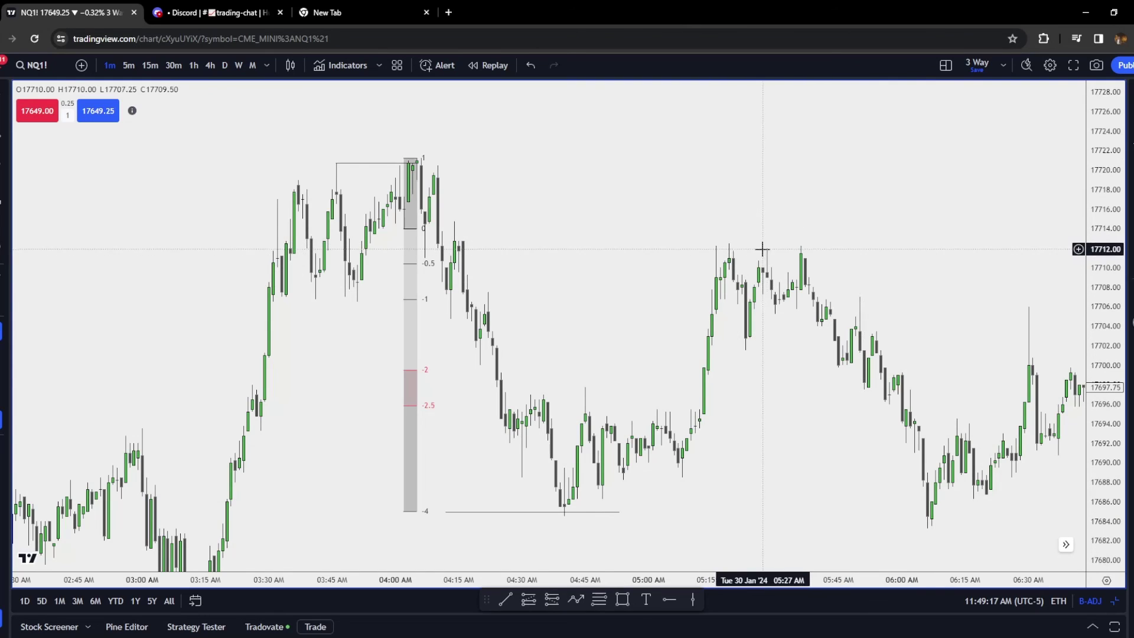
pyautogui.moveTo(799, 517); pyautogui.dragTo(728, 518)
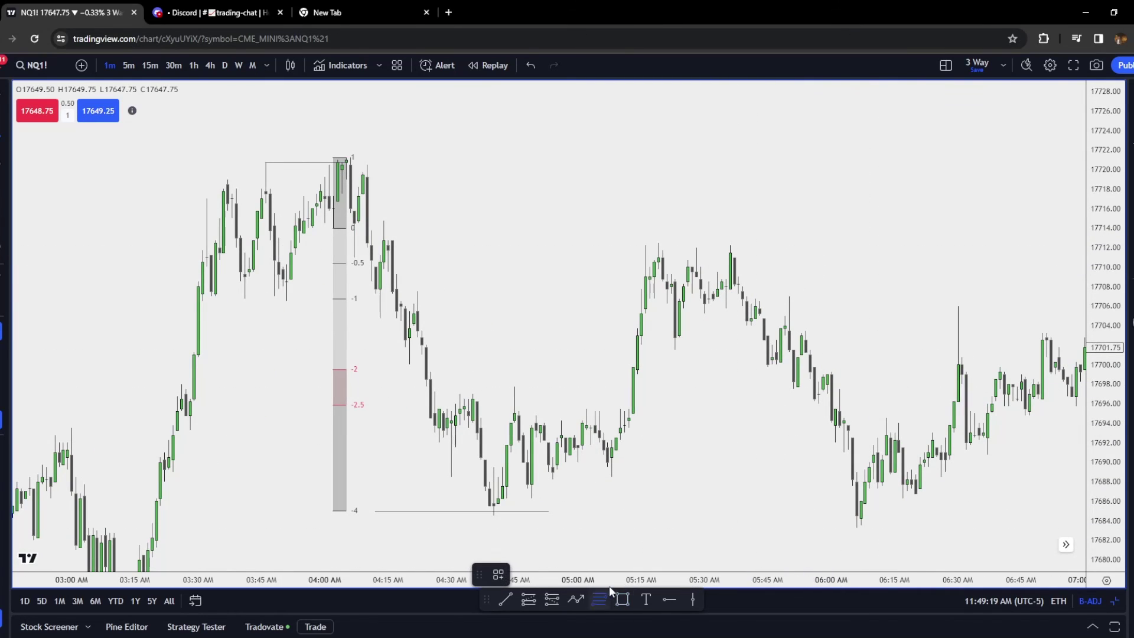
pyautogui.click(729, 244)
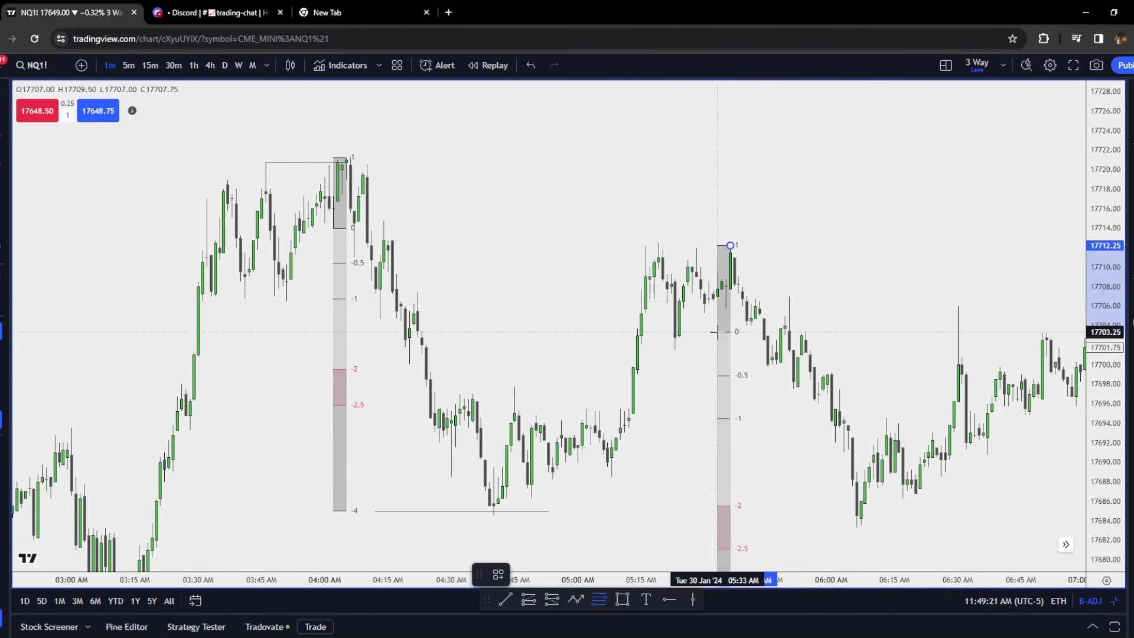
pyautogui.click(729, 306)
pyautogui.moveTo(801, 459); pyautogui.dragTo(554, 400)
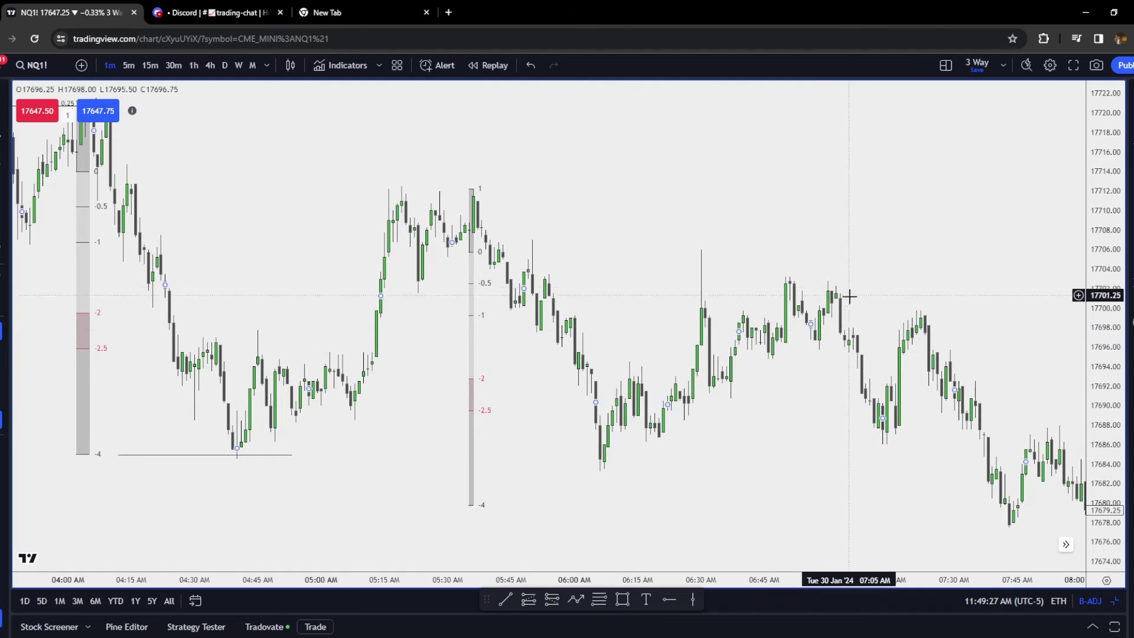
# - Draw a Fib Retracement from the 17688.00 high before 08:00 AM to the 17682.25 low, and compare the sell-off with its -4 level
pyautogui.hscroll(10, 845, 298)
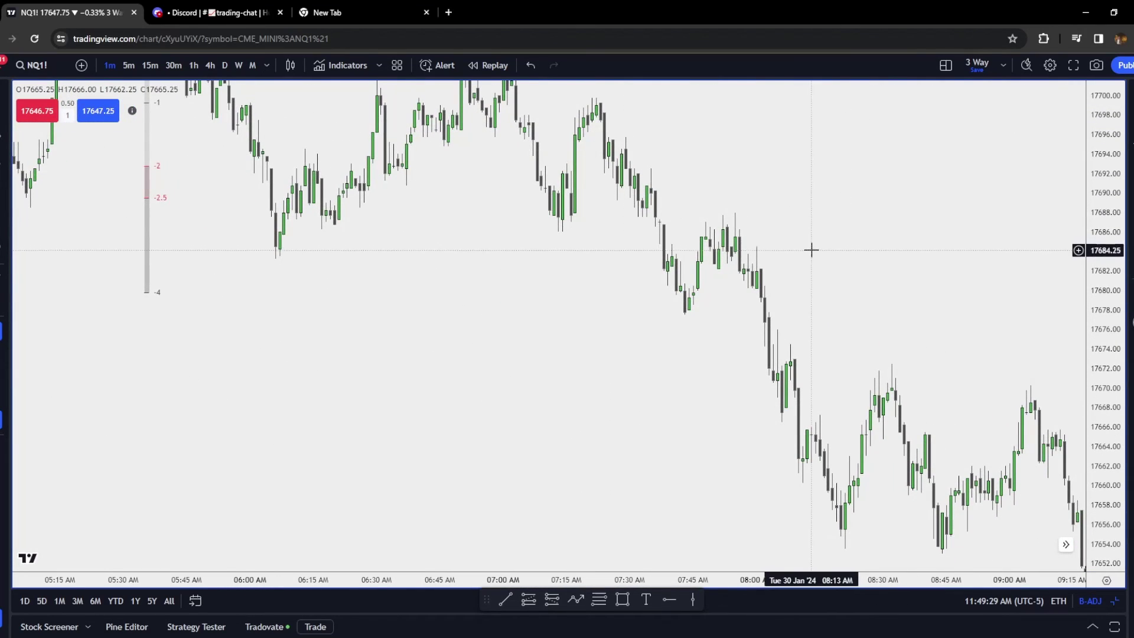
pyautogui.hscroll(2, 809, 248)
pyautogui.click(599, 599)
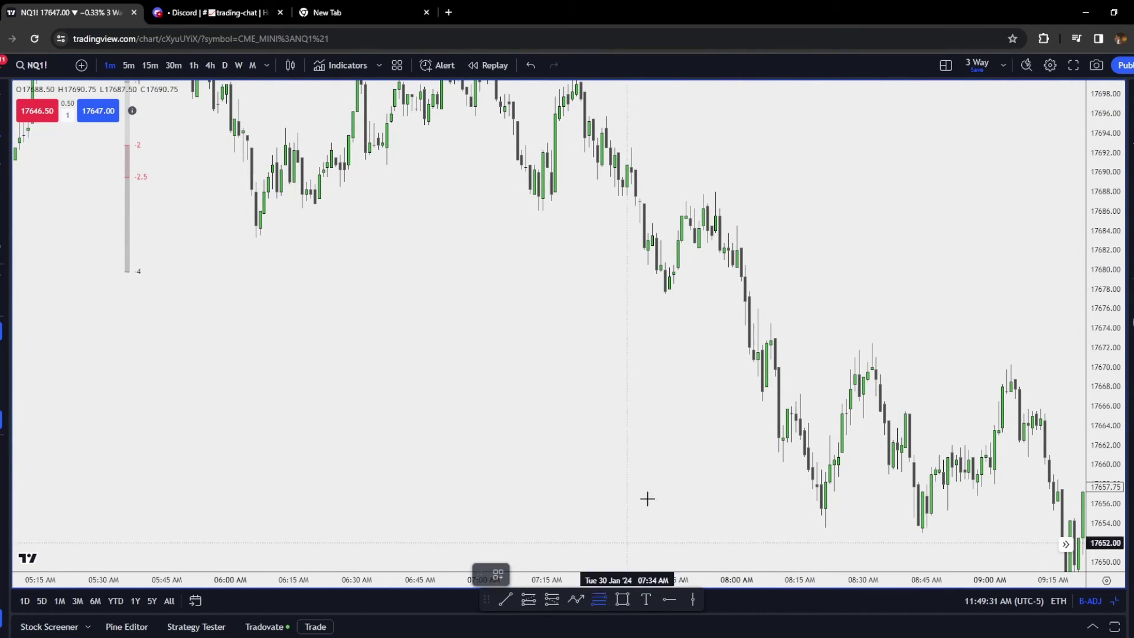
pyautogui.click(715, 191)
pyautogui.click(699, 248)
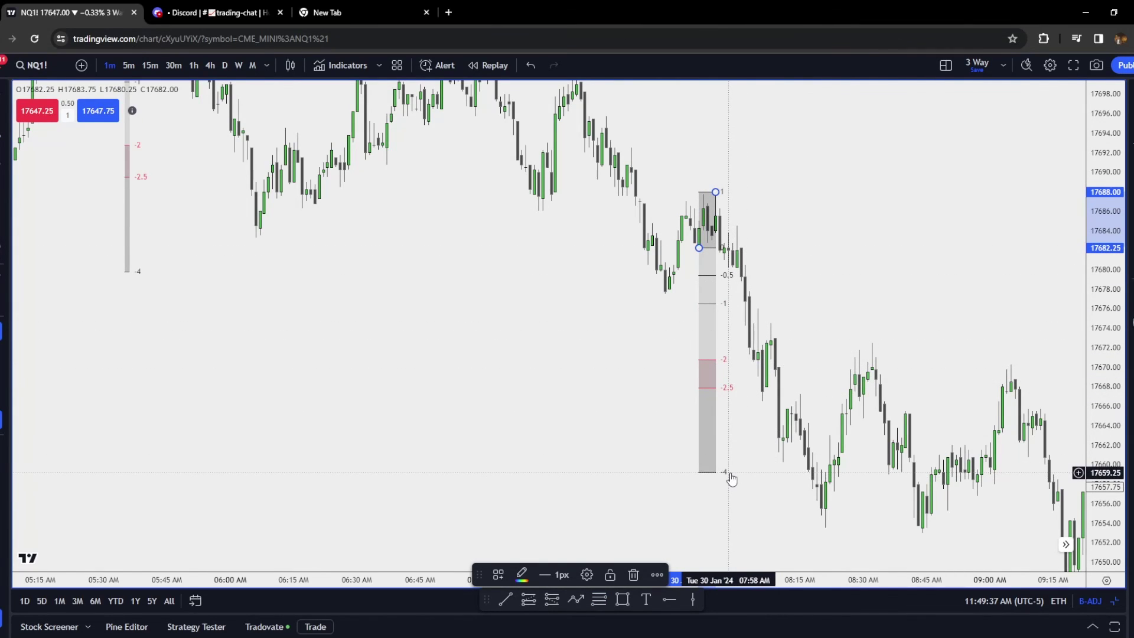
# - Draw a Fib Retracement from the 17672.50 high after 08:30 AM to the 17664.75 low, and compare the following price action with its deviation levels
pyautogui.moveTo(842, 254); pyautogui.dragTo(699, 252)
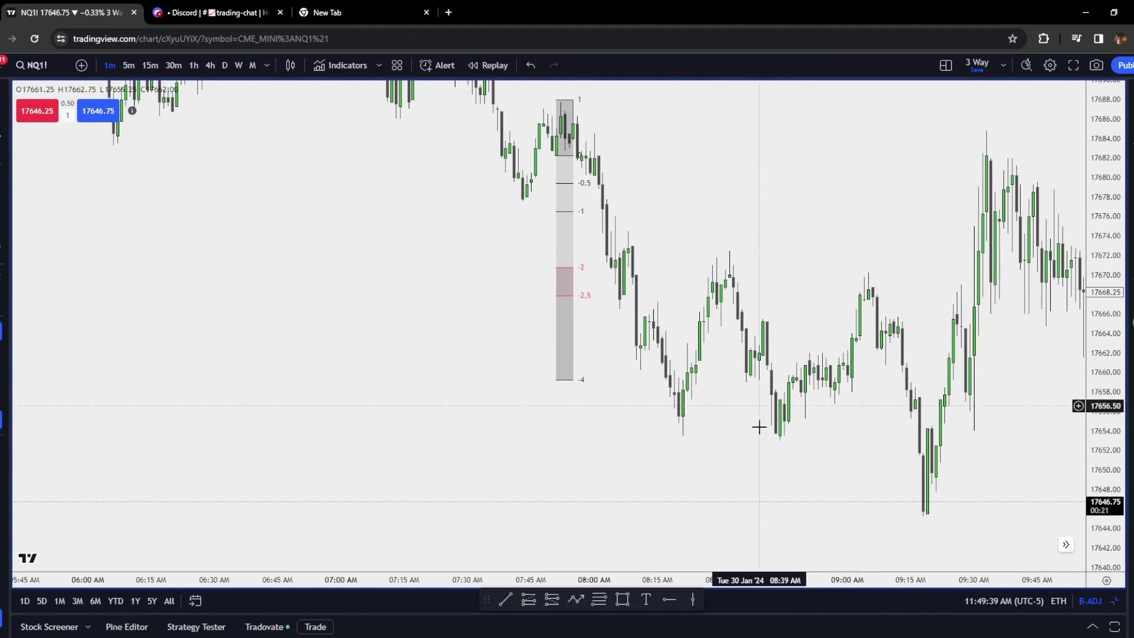
pyautogui.hotkey('alt', 'f')
pyautogui.click(728, 247)
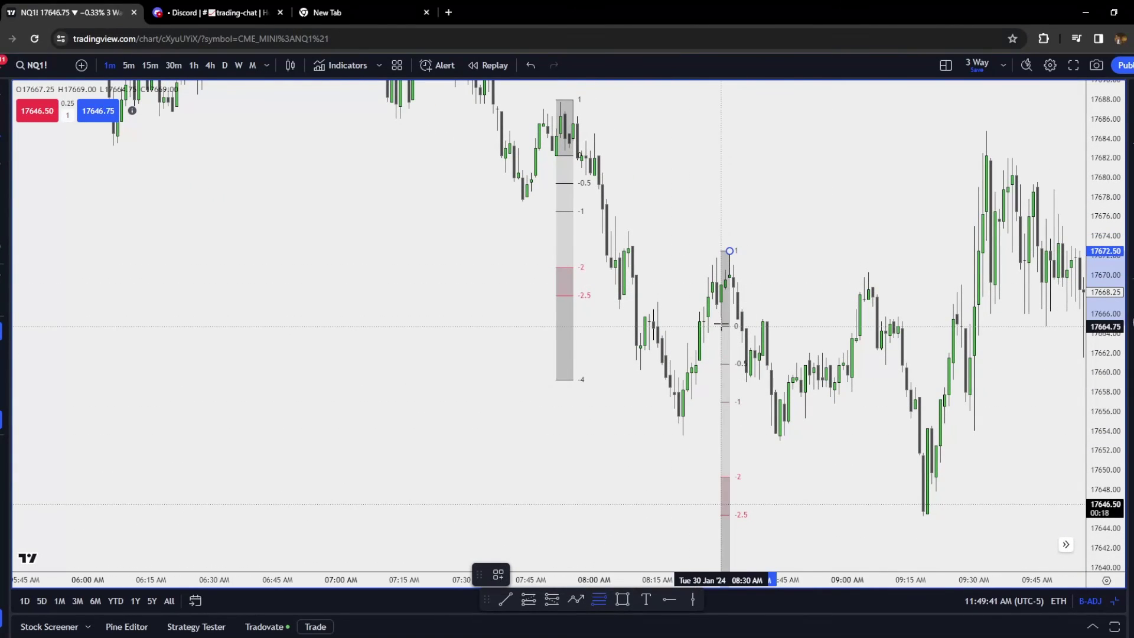
pyautogui.click(721, 326)
pyautogui.moveTo(835, 471); pyautogui.dragTo(785, 471)
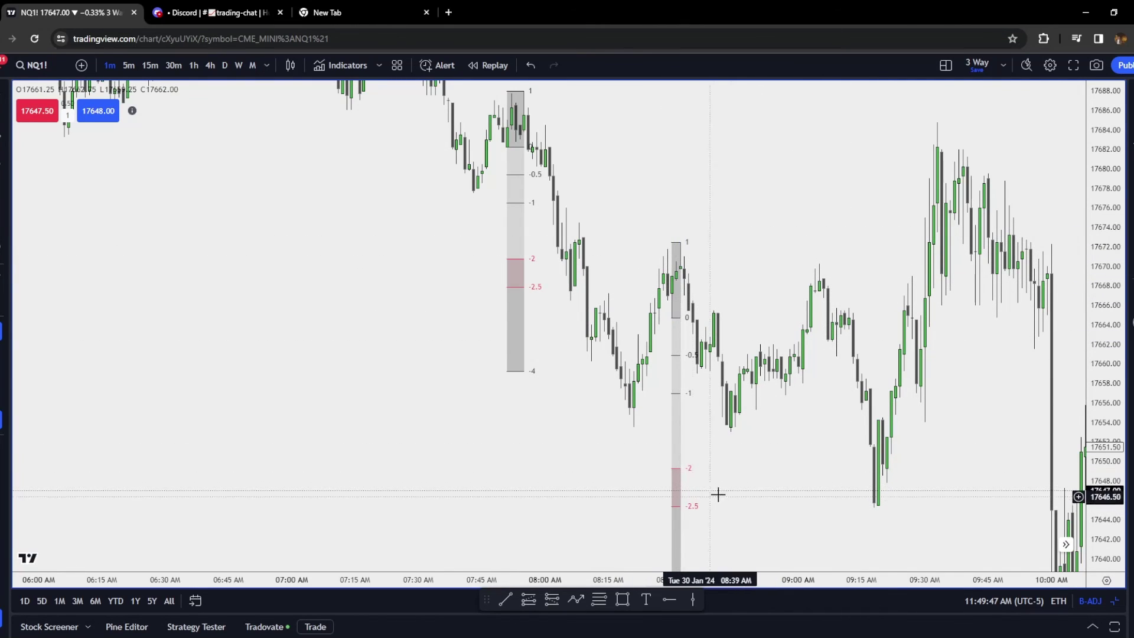
pyautogui.hscroll(10, 719, 494)
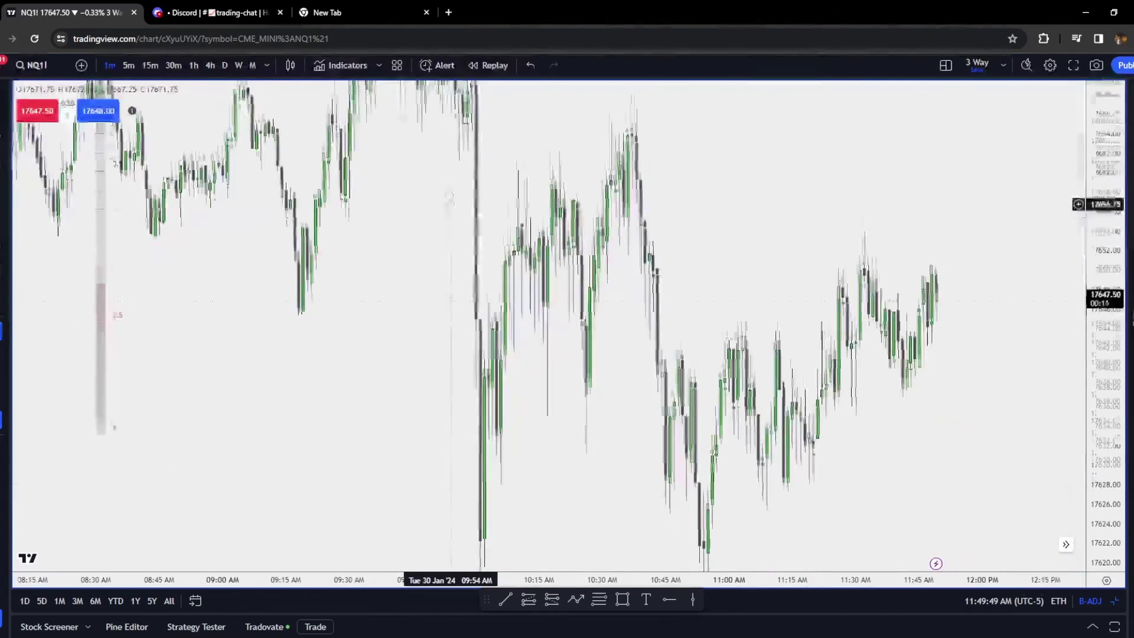
pyautogui.hscroll(-2, 450, 201)
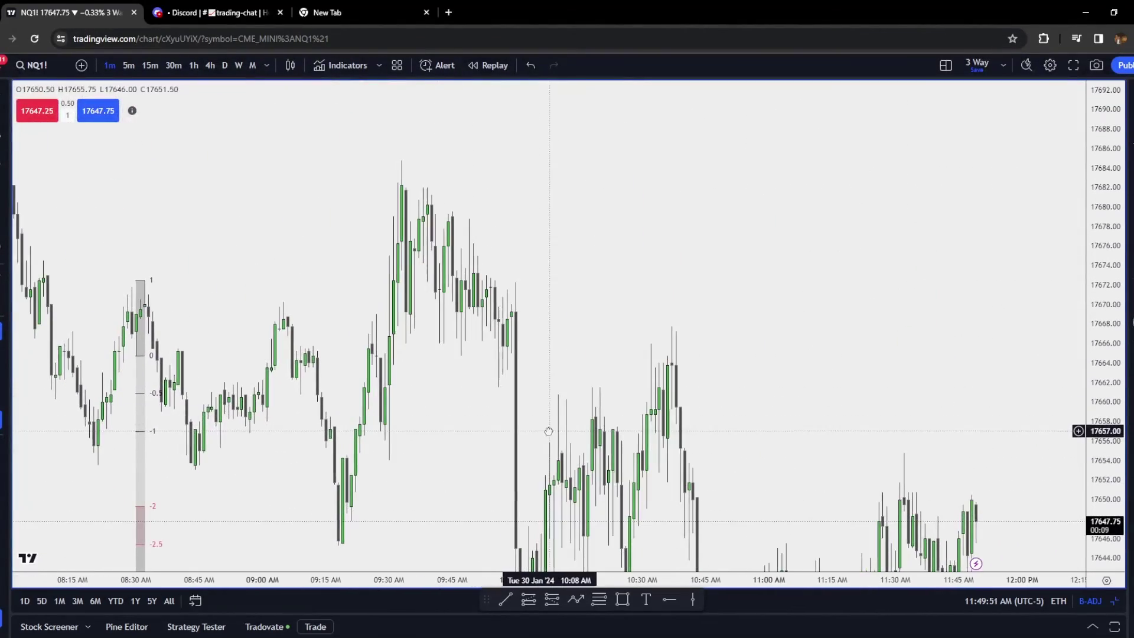
pyautogui.hscroll(-10, 536, 414)
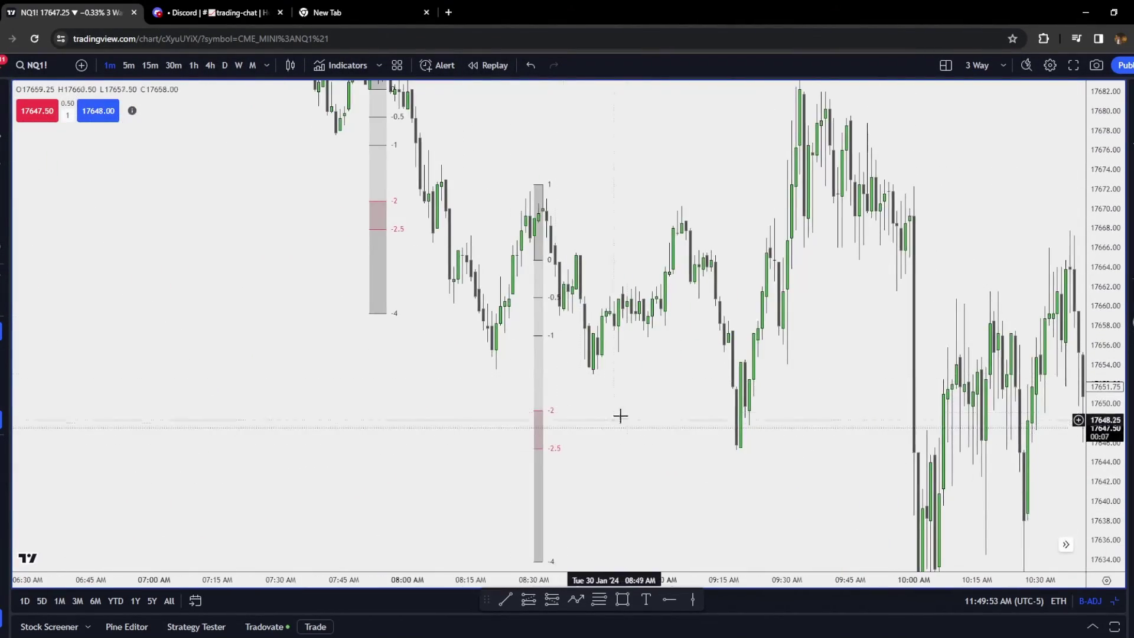
# - Delete the Fib Retracement drawn from the 17672.50 high, and review the price swings around it
pyautogui.click(537, 190)
pyautogui.press('Delete')
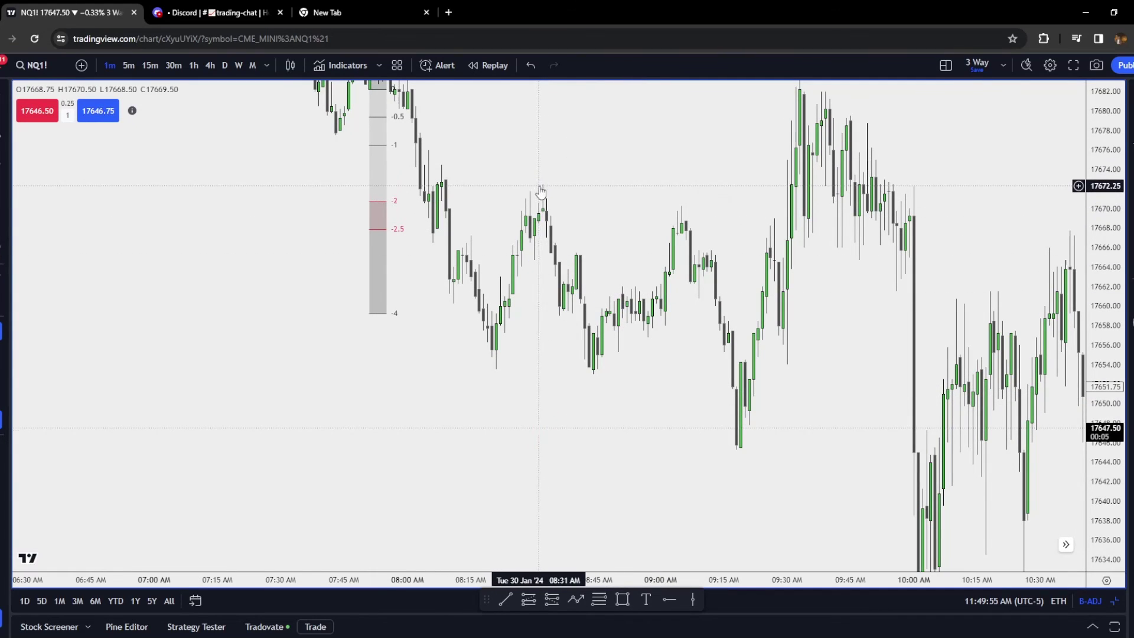
pyautogui.hscroll(-2, 579, 212)
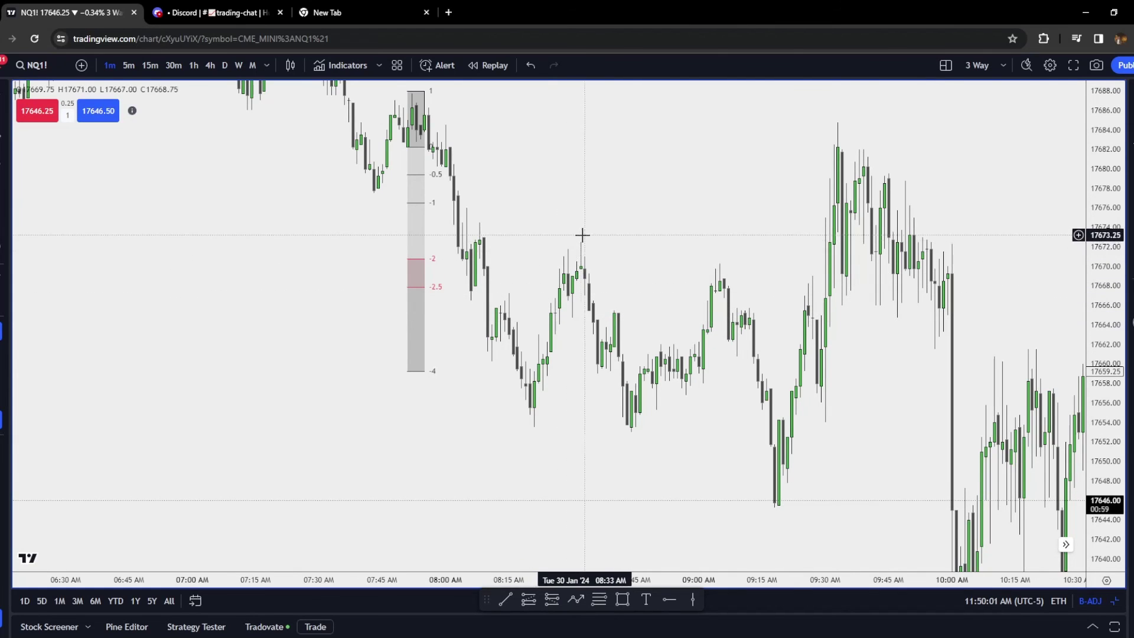
pyautogui.hscroll(2, 582, 235)
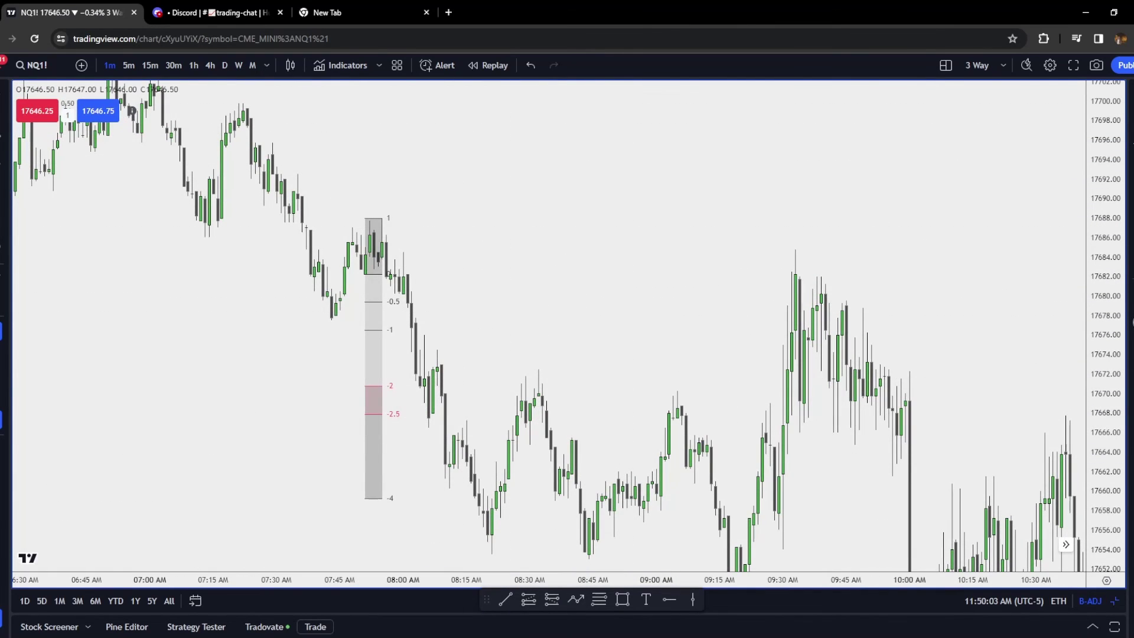